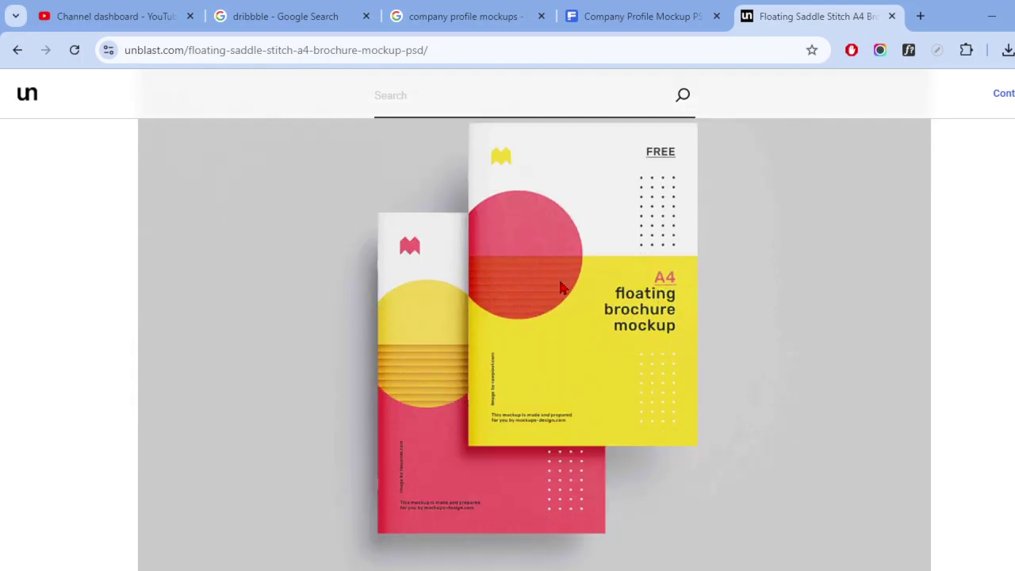
Follow the free download of the floating saddle stitch A4 brochure mockup through to its source page.
{"action": "scroll", "coordinate": [561, 288], "scroll_direction": "down", "scroll_amount": 10}
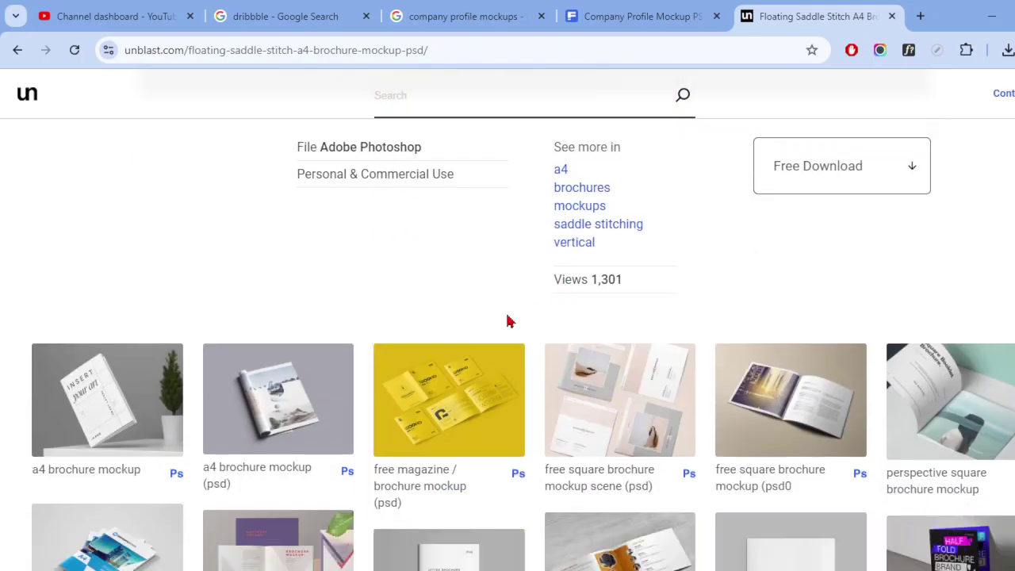
{"action": "scroll", "coordinate": [510, 320], "scroll_direction": "up", "scroll_amount": 1}
{"action": "left_click", "coordinate": [859, 256]}
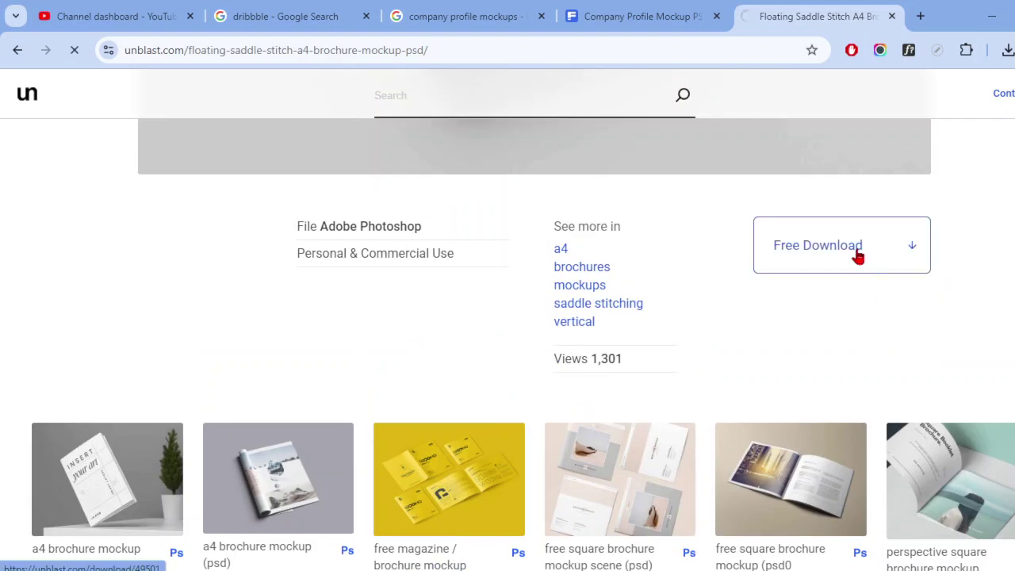
{"action": "scroll", "coordinate": [229, 420], "scroll_direction": "down", "scroll_amount": 2}
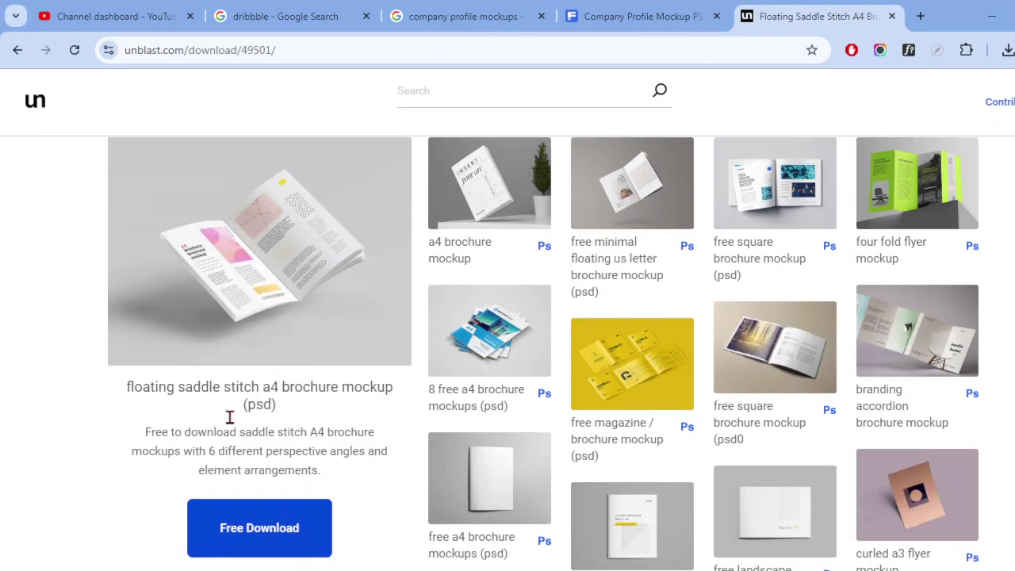
{"action": "left_click", "coordinate": [261, 399]}
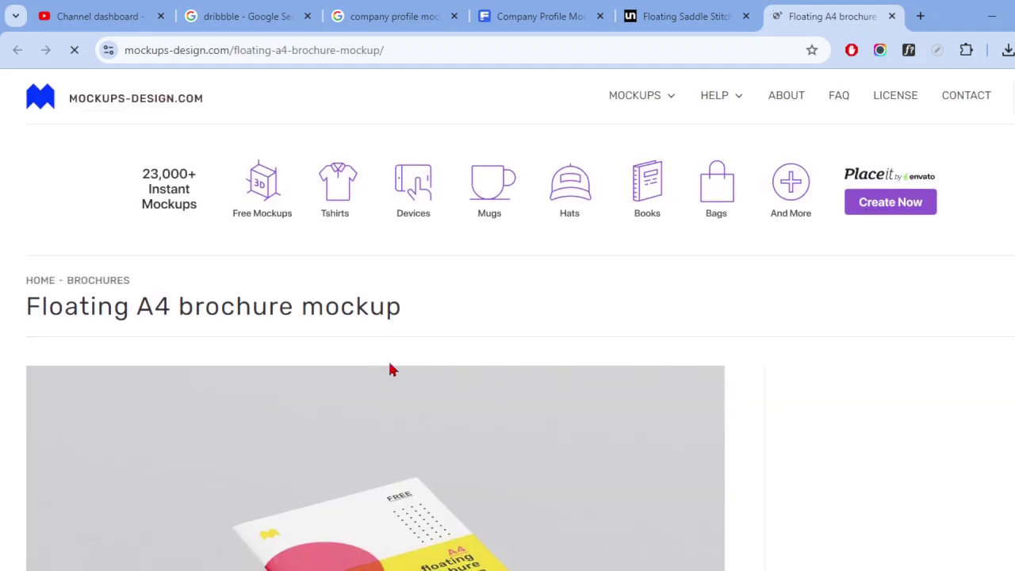
Download the Floating A4 brochure mockup PSD from mockups-design.com, dismissing the AdBlock notices.
{"action": "scroll", "coordinate": [389, 367], "scroll_direction": "down", "scroll_amount": 10}
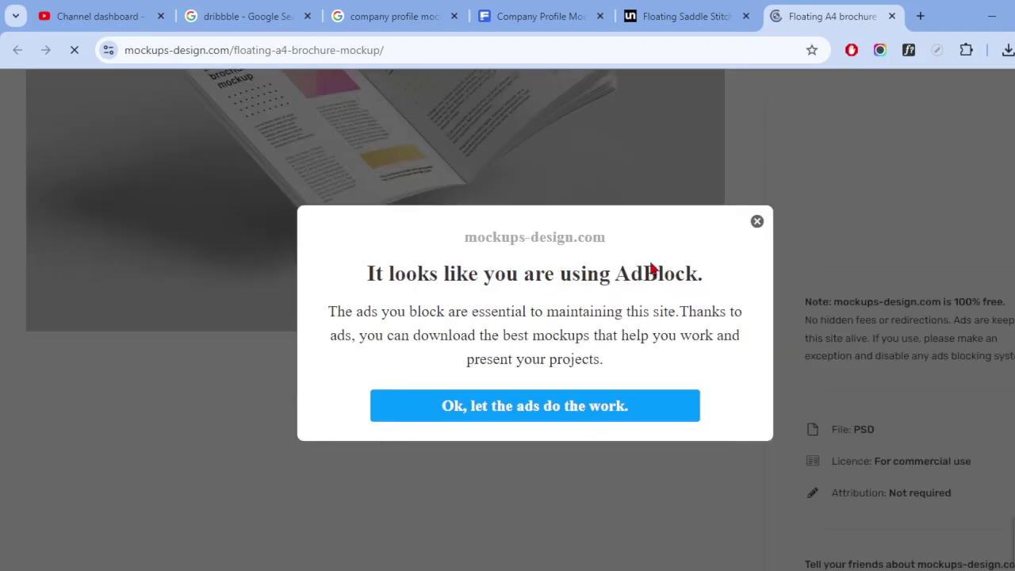
{"action": "left_click", "coordinate": [756, 220]}
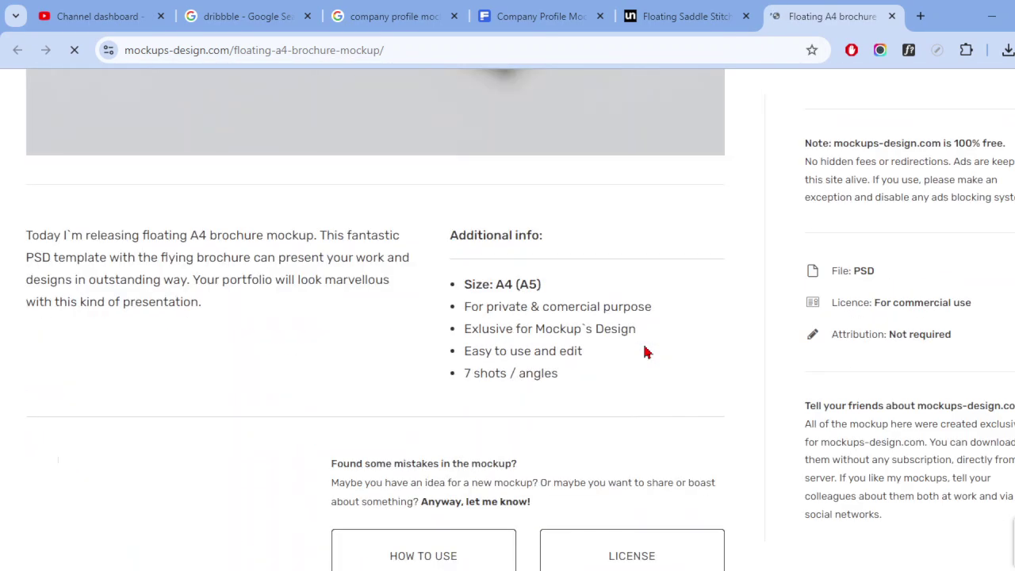
{"action": "scroll", "coordinate": [642, 349], "scroll_direction": "down", "scroll_amount": 3}
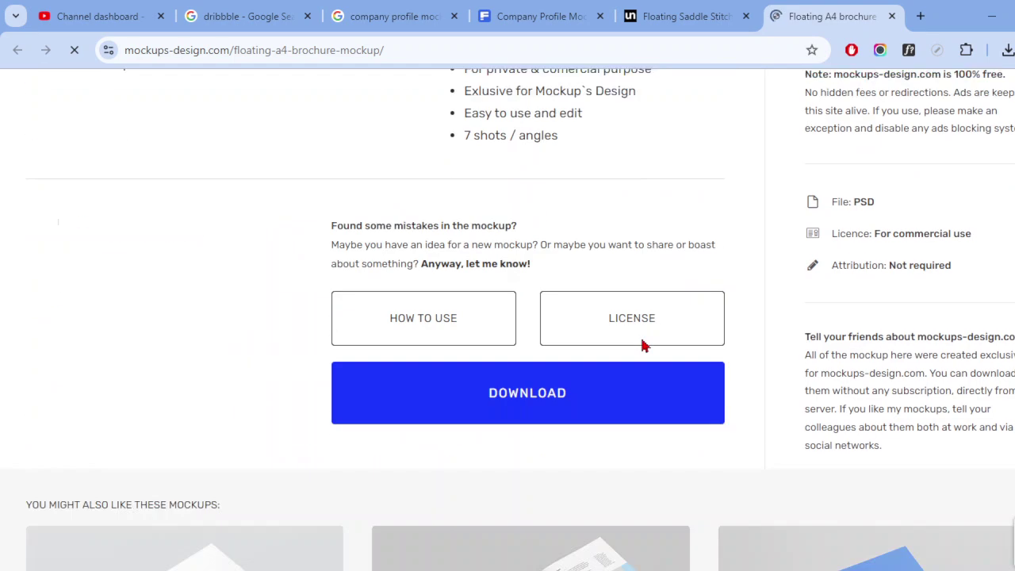
{"action": "left_click", "coordinate": [507, 419]}
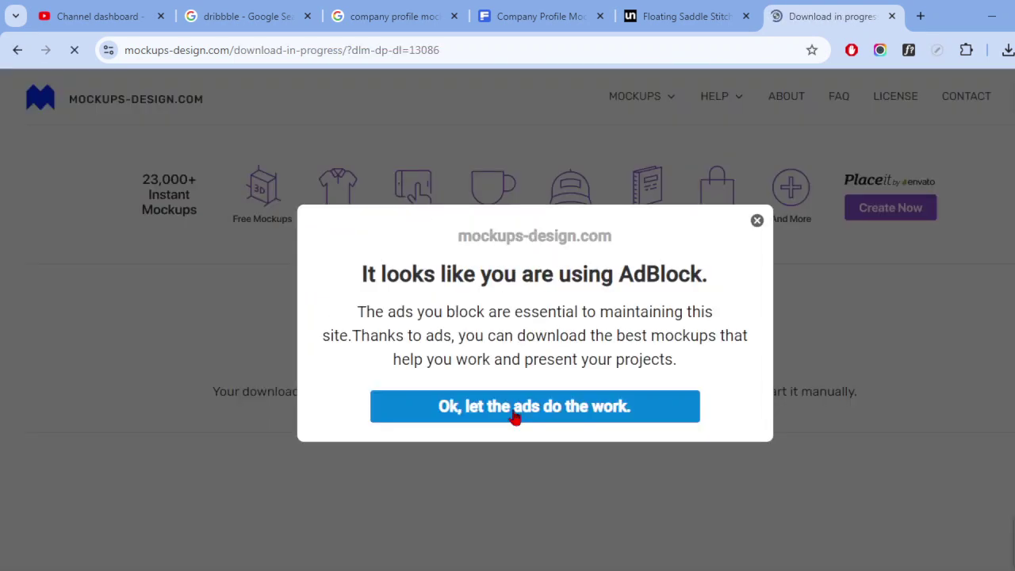
{"action": "left_click", "coordinate": [758, 222]}
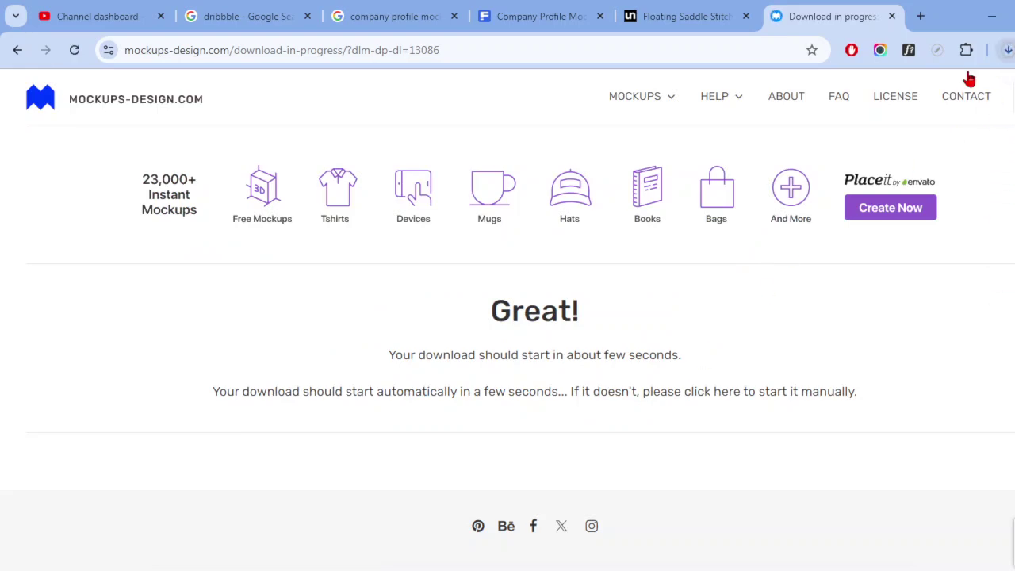
{"action": "key", "text": "alt+Tab"}
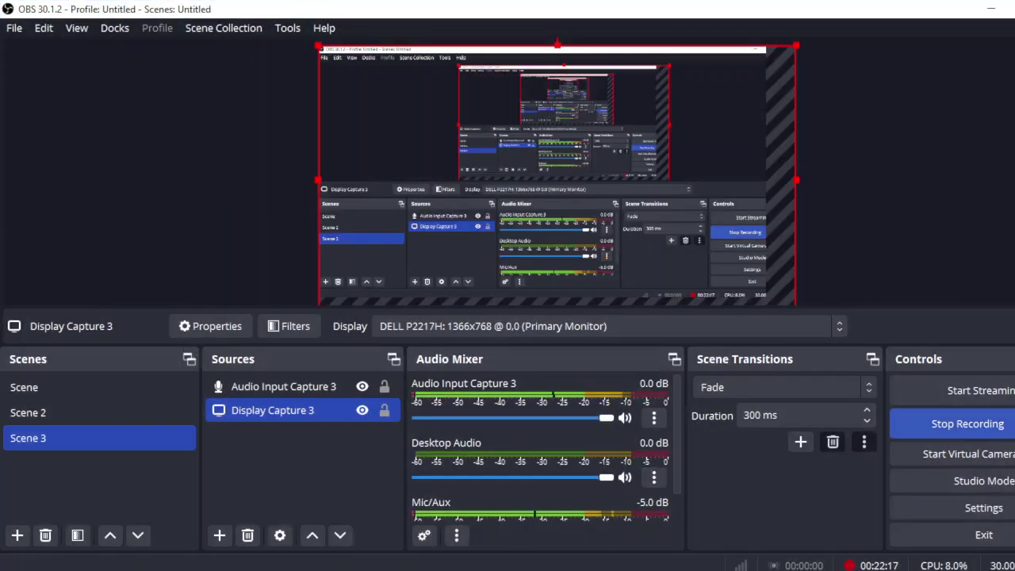
{"action": "left_click", "coordinate": [992, 8]}
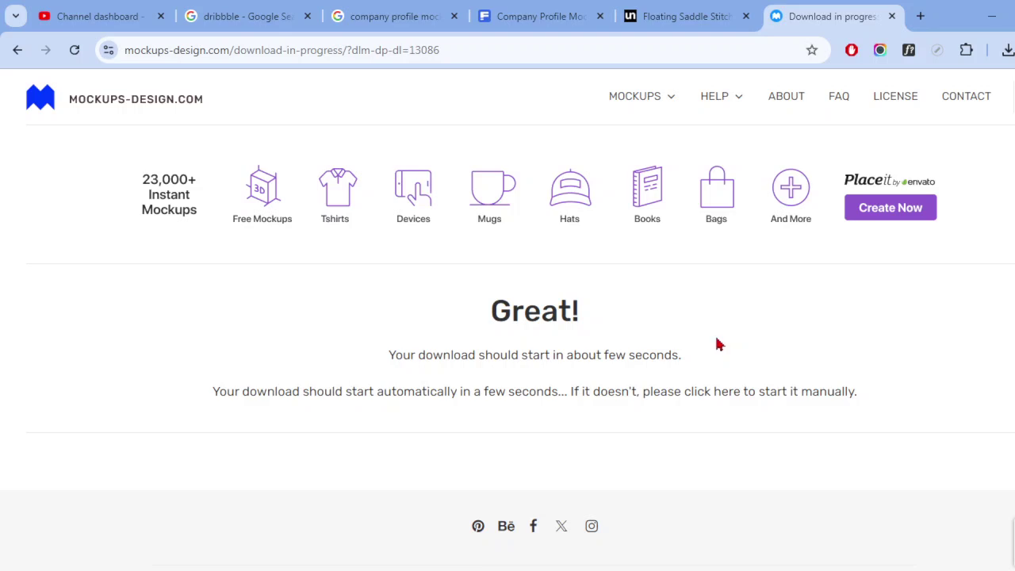
{"action": "key", "text": "alt+Tab"}
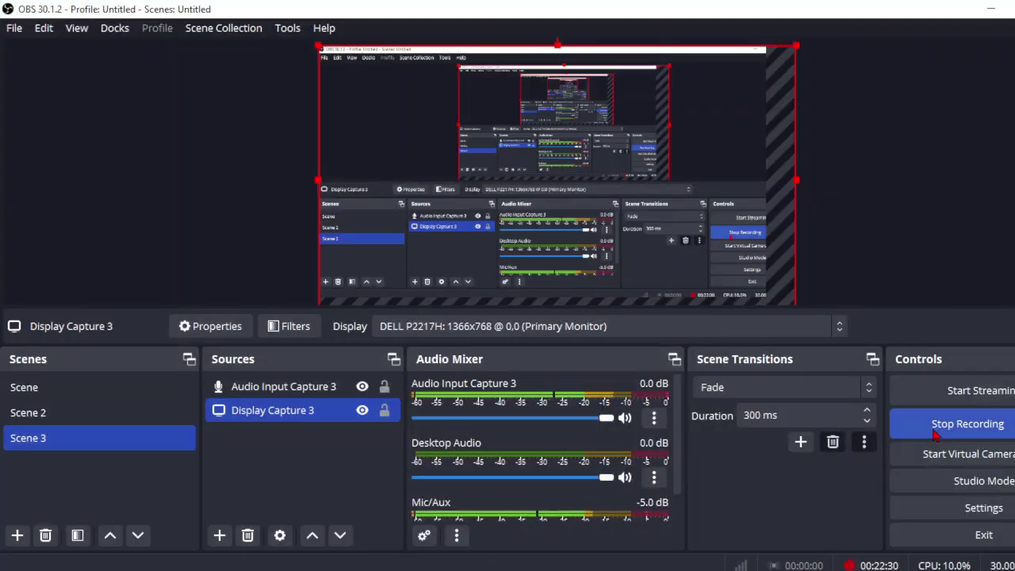
{"action": "left_click", "coordinate": [991, 9]}
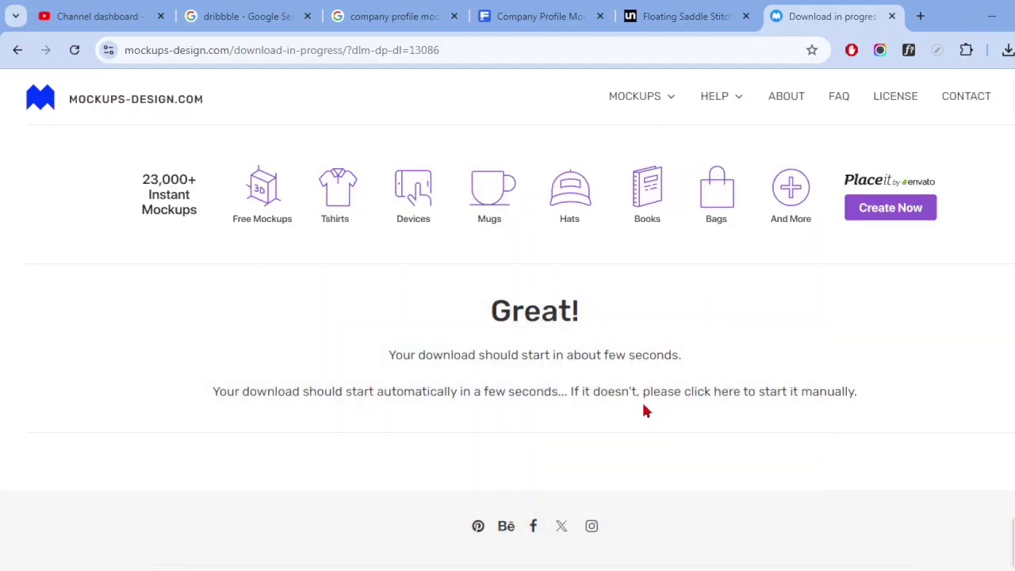
Browse the Company Profile Mockup PSD results on Freepik for brochure and booklet mockup designs.
{"action": "left_click", "coordinate": [528, 26]}
{"action": "scroll", "coordinate": [513, 359], "scroll_direction": "down", "scroll_amount": 8}
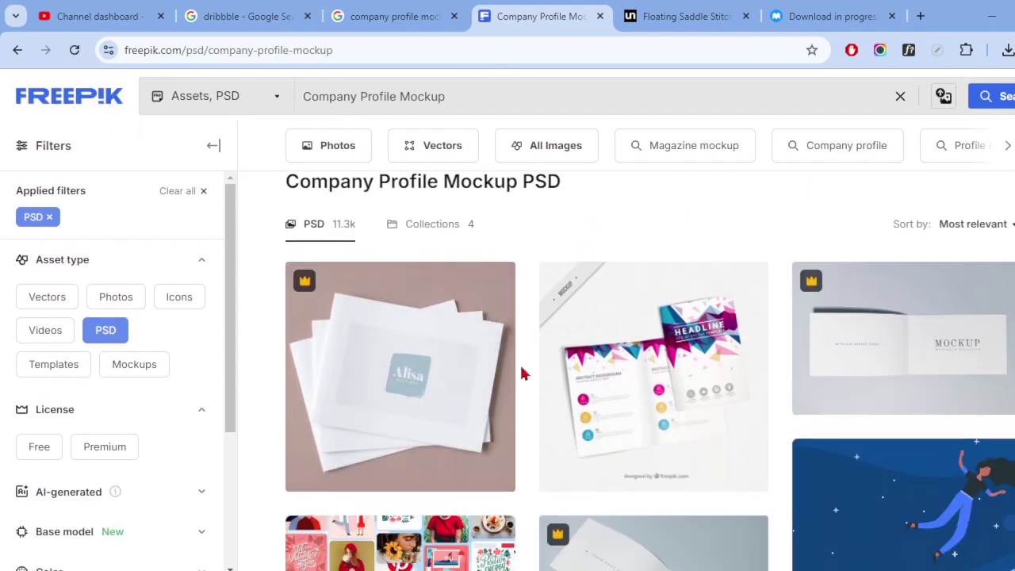
{"action": "scroll", "coordinate": [523, 373], "scroll_direction": "down", "scroll_amount": 4}
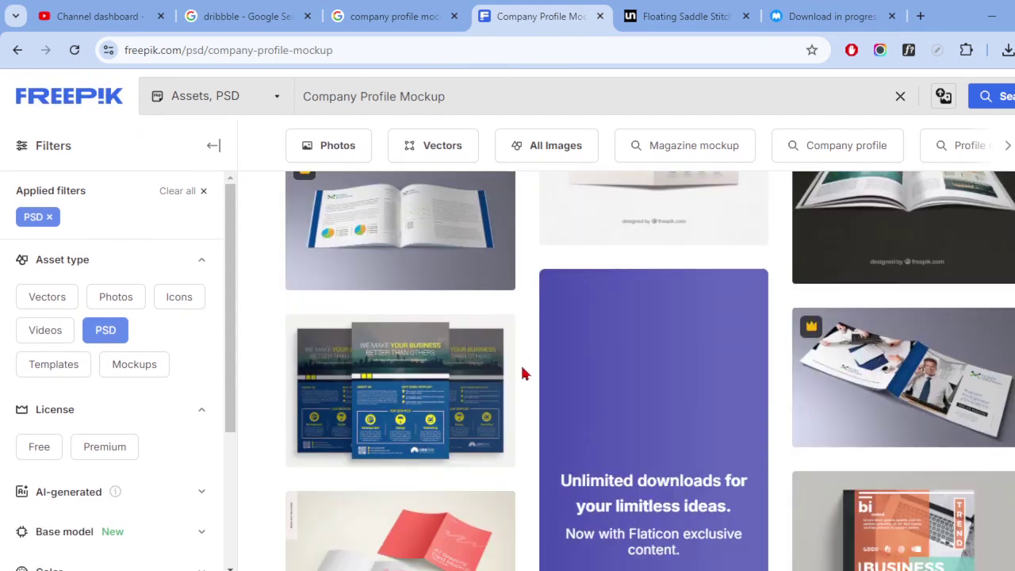
{"action": "scroll", "coordinate": [523, 375], "scroll_direction": "down", "scroll_amount": 3}
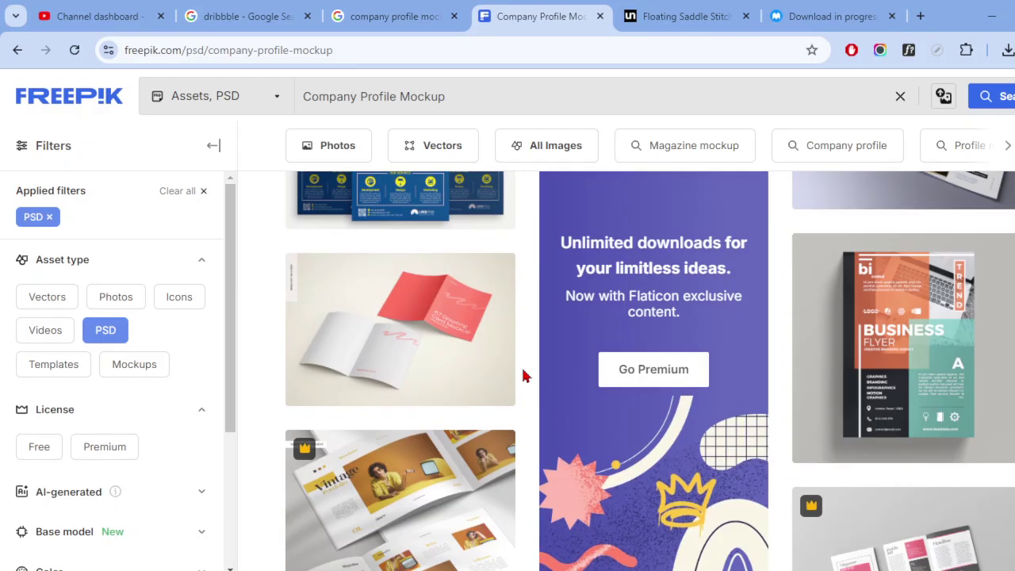
{"action": "scroll", "coordinate": [523, 375], "scroll_direction": "down", "scroll_amount": 9}
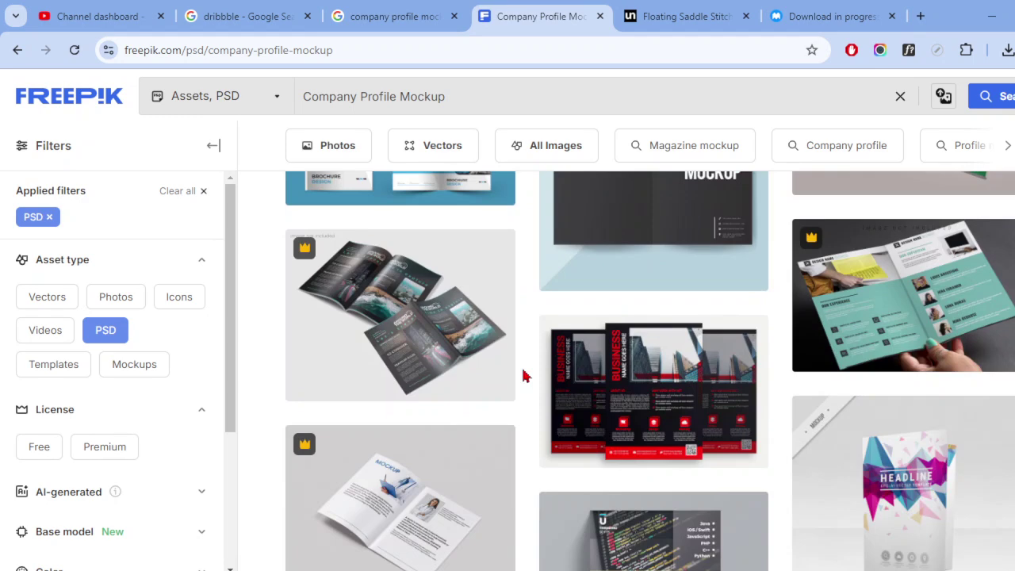
{"action": "scroll", "coordinate": [523, 375], "scroll_direction": "down", "scroll_amount": 5}
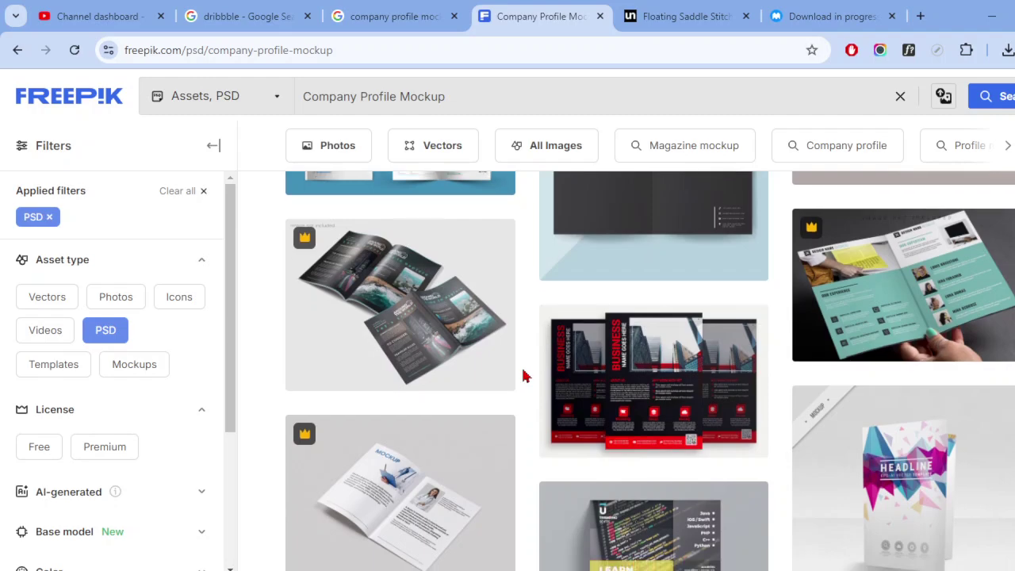
{"action": "scroll", "coordinate": [523, 375], "scroll_direction": "down", "scroll_amount": 10}
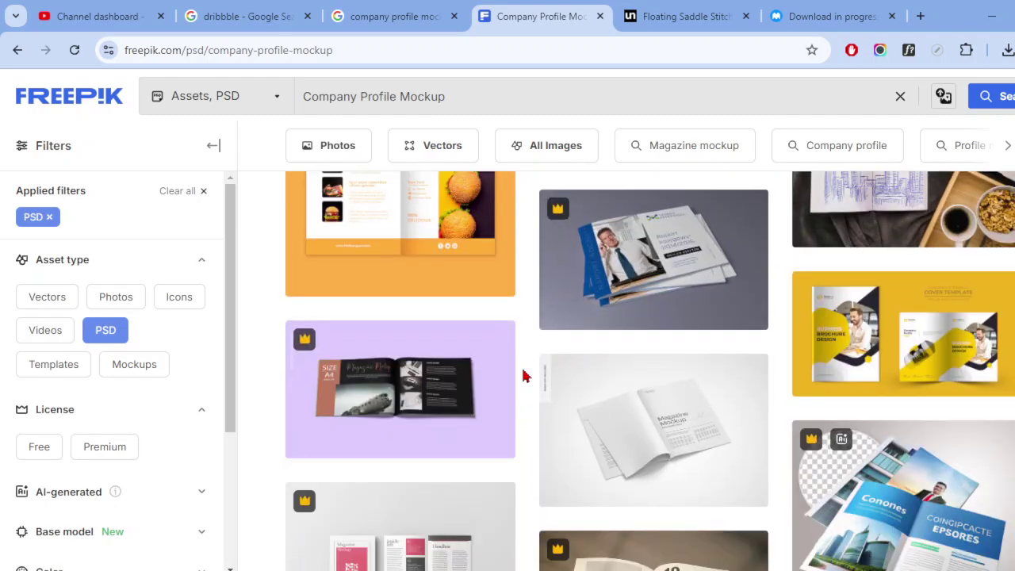
{"action": "scroll", "coordinate": [524, 375], "scroll_direction": "up", "scroll_amount": 15}
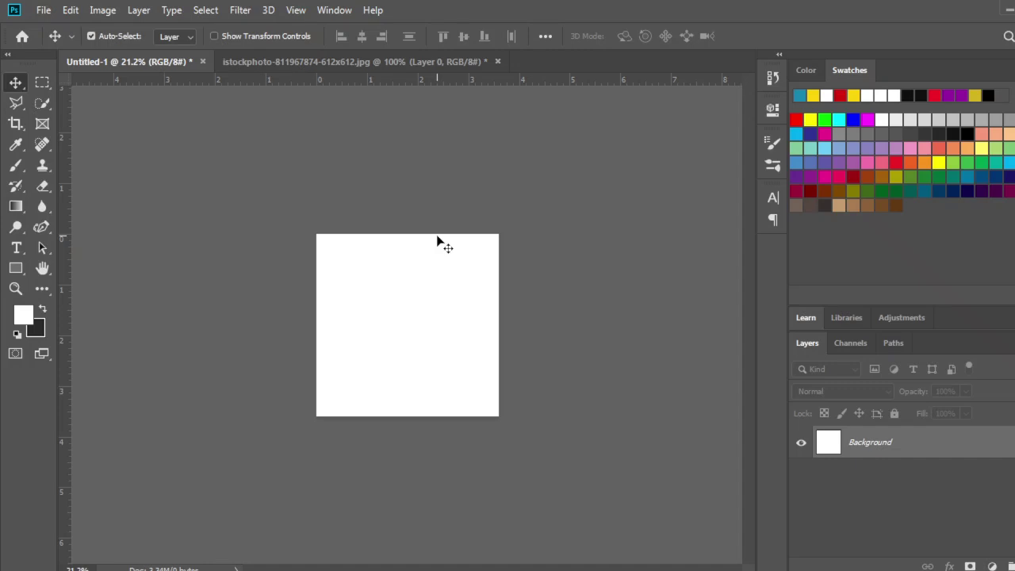
{"action": "left_click", "coordinate": [480, 62]}
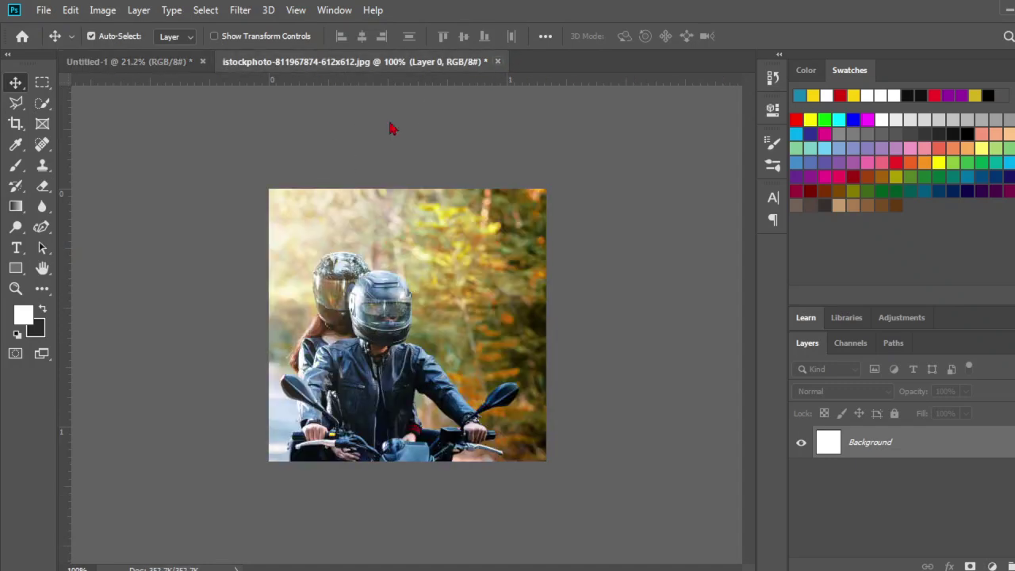
{"action": "key", "text": "ctrl+w"}
{"action": "left_click", "coordinate": [533, 240]}
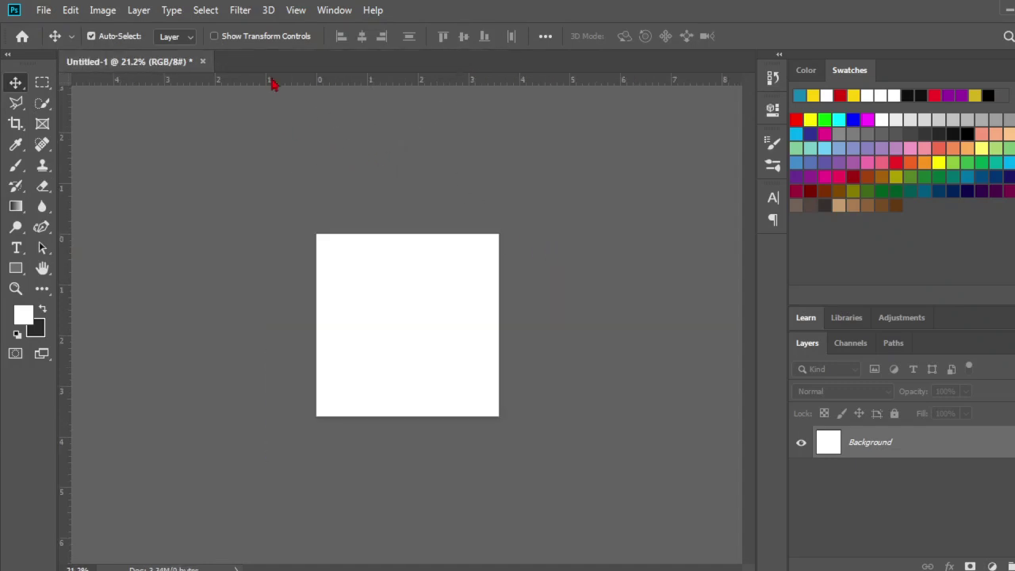
Return to the browser and search Google in a new tab for "how many sizes are there for company profile booklet".
{"action": "mouse_move", "coordinate": [516, 564]}
{"action": "left_click", "coordinate": [516, 527]}
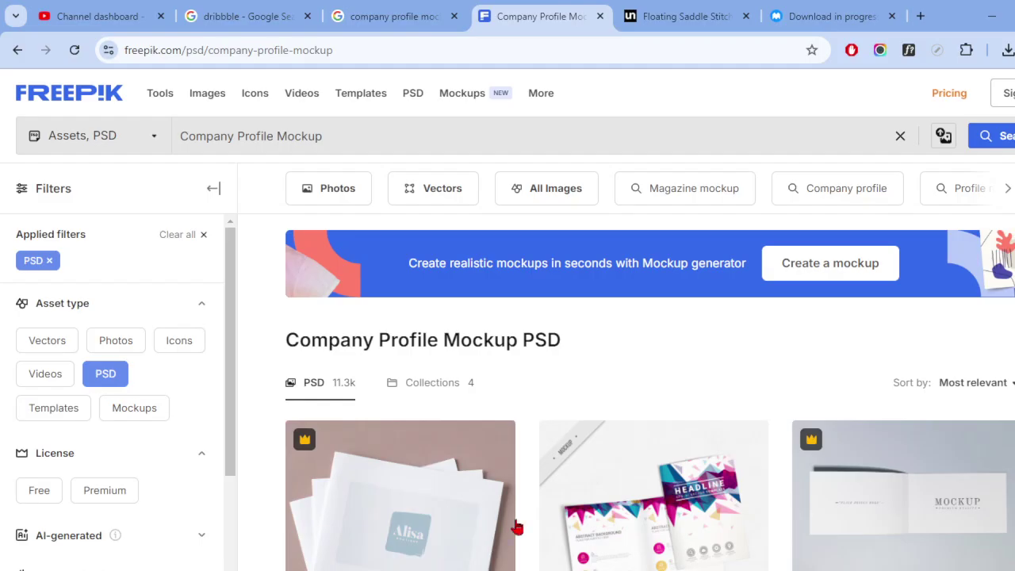
{"action": "left_click", "coordinate": [920, 16]}
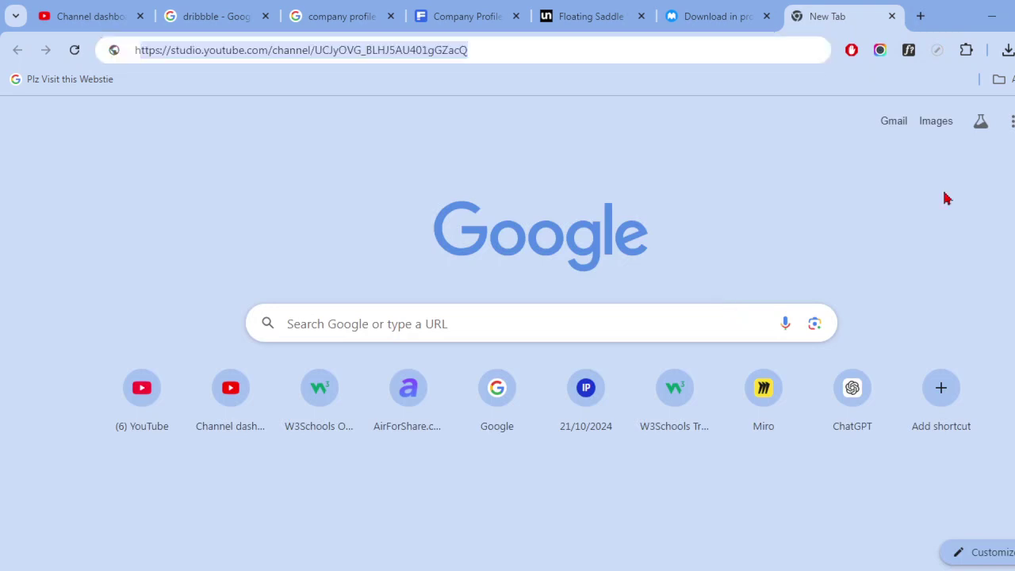
{"action": "type", "text": "how ma"}
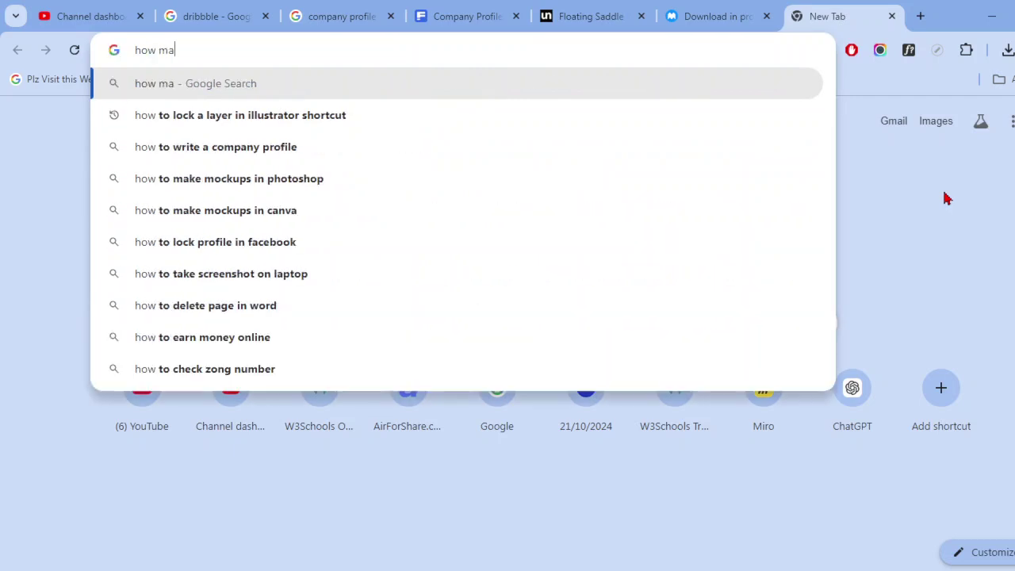
{"action": "type", "text": "ny sizes are"}
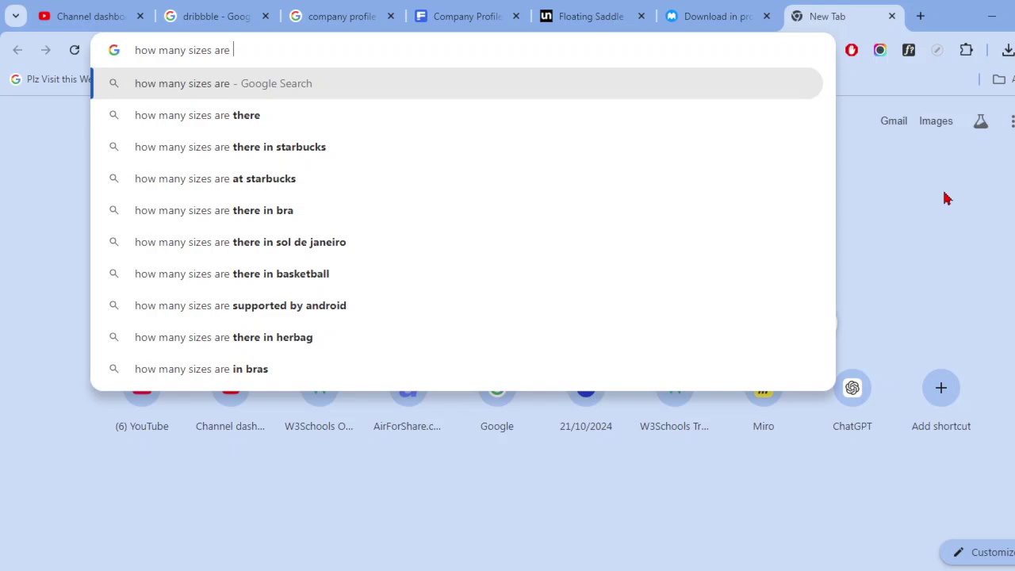
{"action": "type", "text": " there for"}
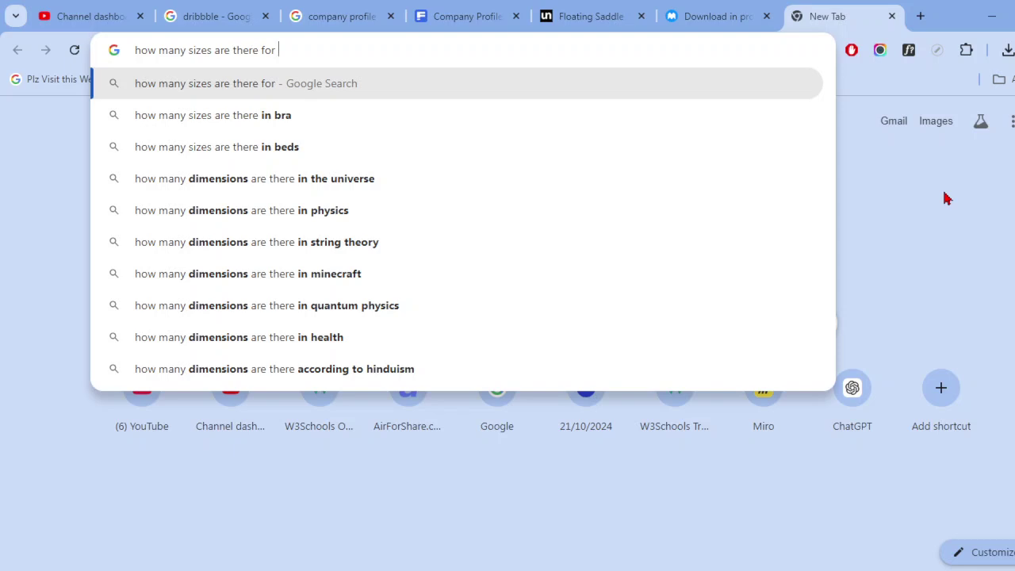
{"action": "type", "text": "comop"}
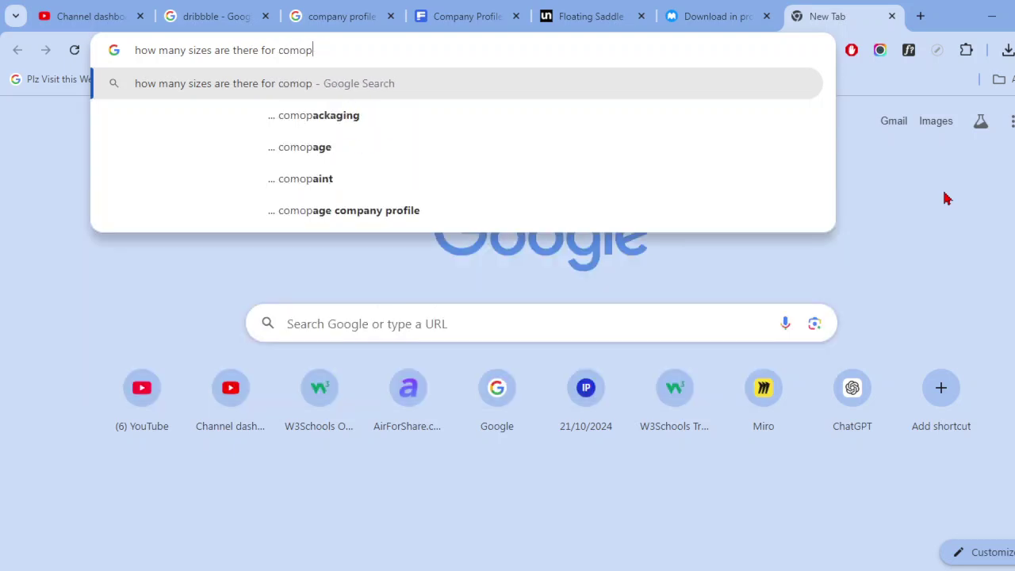
{"action": "key", "text": "BackSpace"}
{"action": "key", "text": "BackSpace"}
{"action": "type", "text": "pan"}
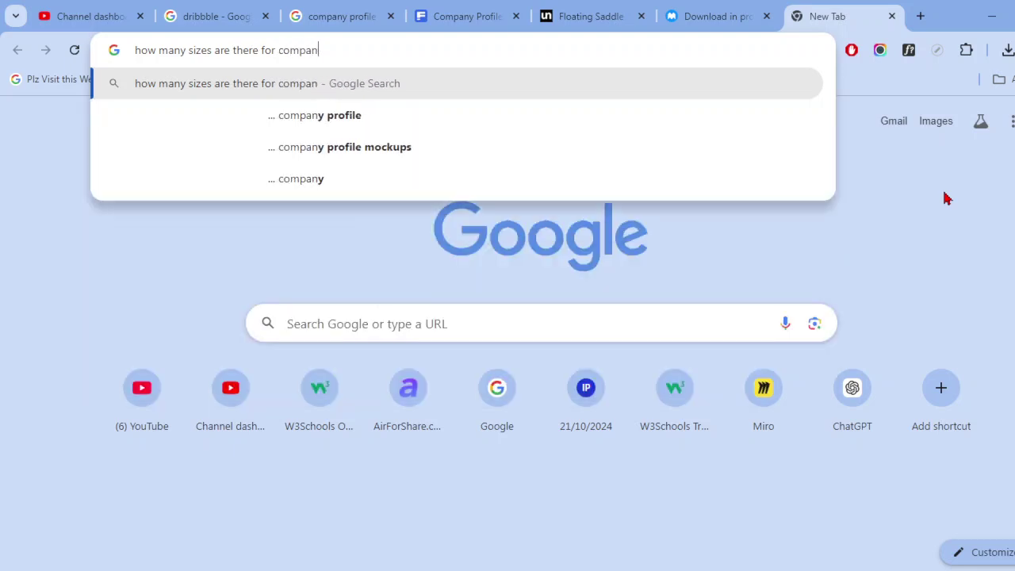
{"action": "type", "text": "y profi"}
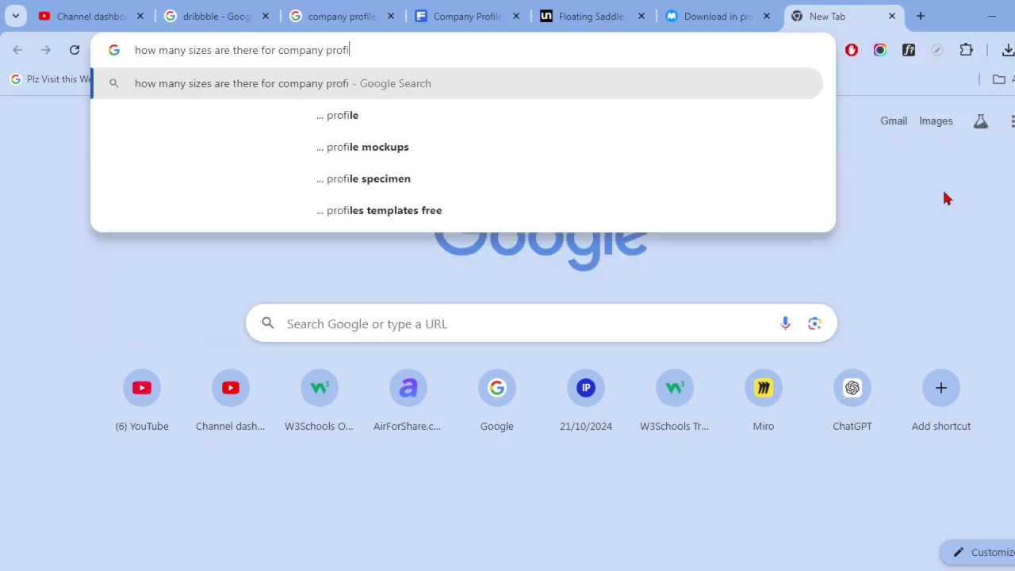
{"action": "type", "text": "le"}
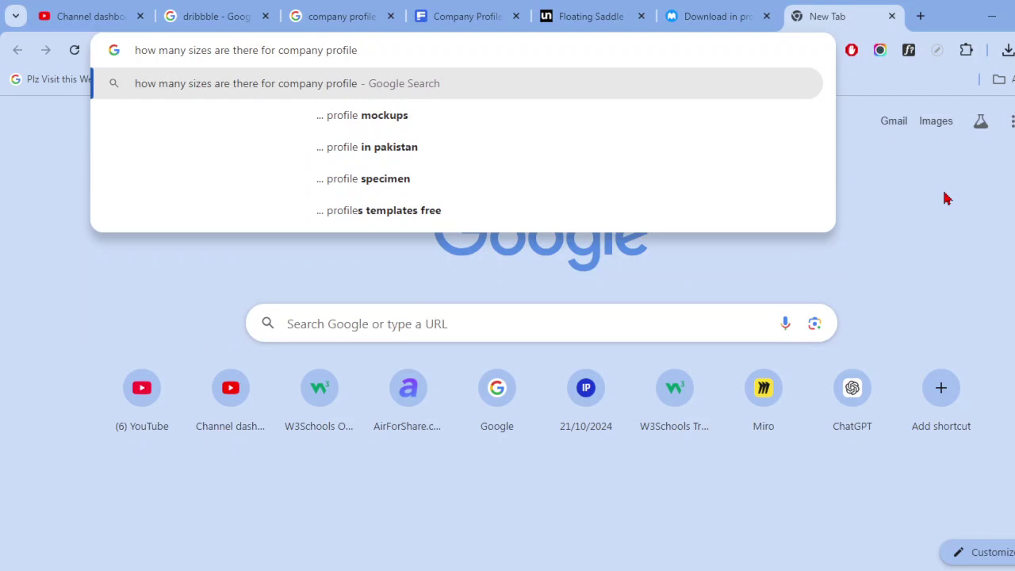
{"action": "type", "text": " booklet"}
{"action": "key", "text": "Return"}
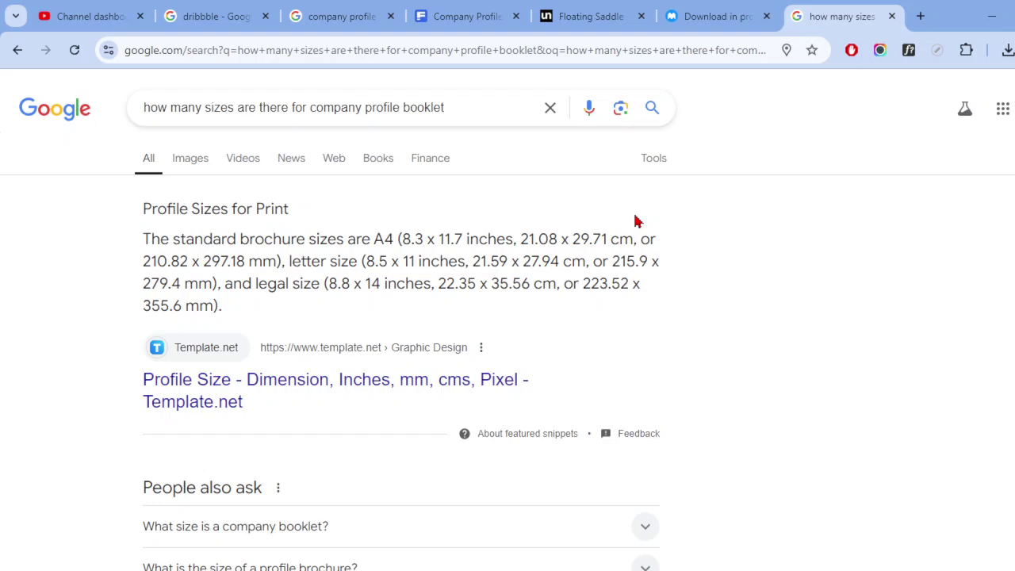
Switch to Photoshop and start a new document with its dimensions measured in inches.
{"action": "key", "text": "alt+Tab"}
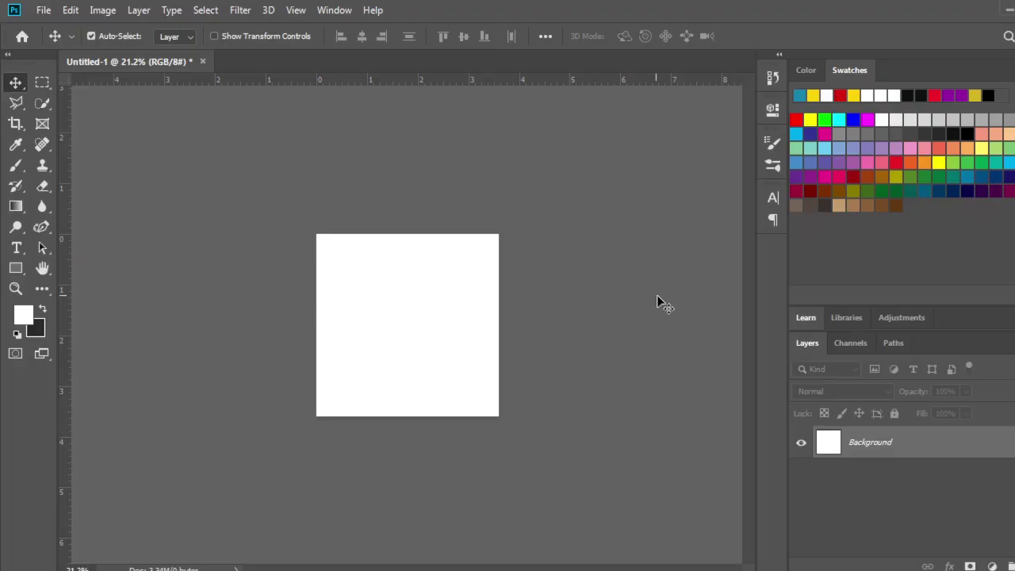
{"action": "left_click", "coordinate": [44, 10]}
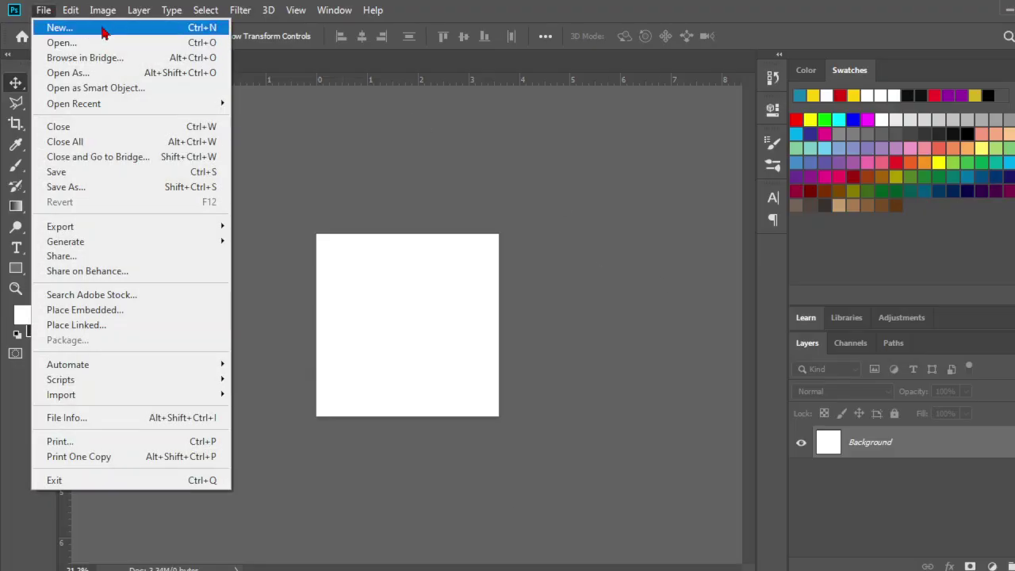
{"action": "left_click", "coordinate": [103, 31]}
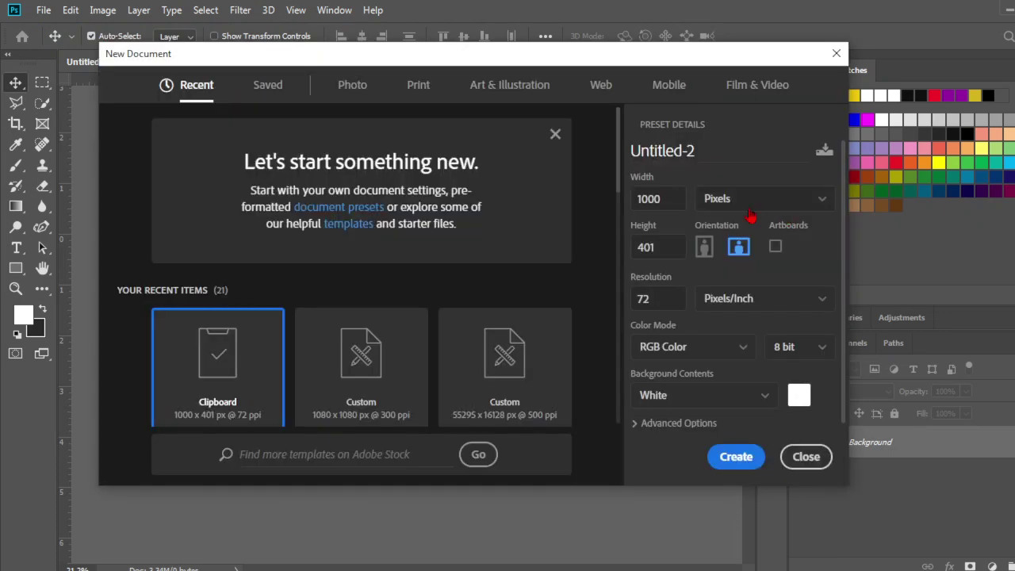
{"action": "left_click", "coordinate": [753, 201]}
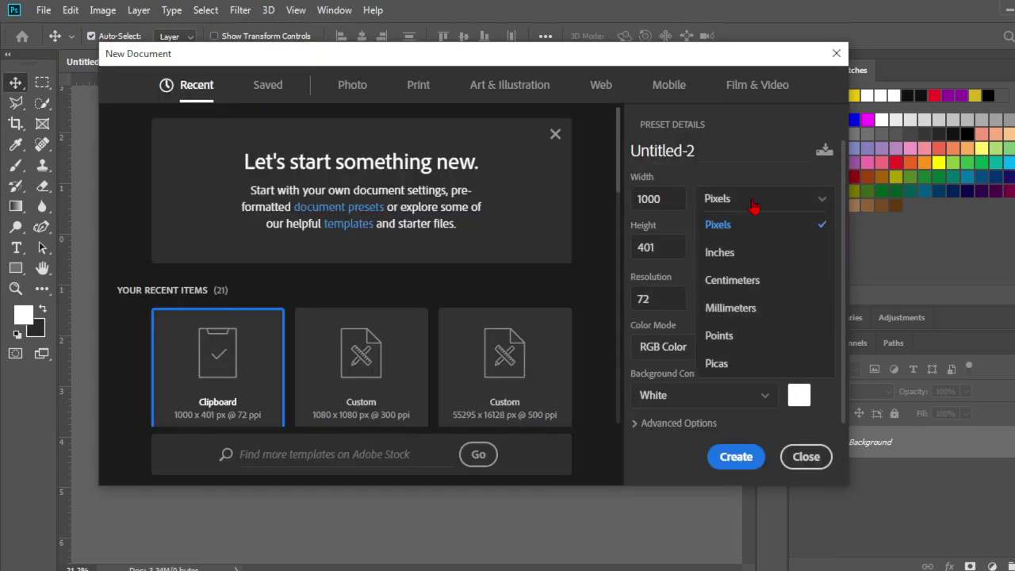
{"action": "left_click", "coordinate": [741, 250]}
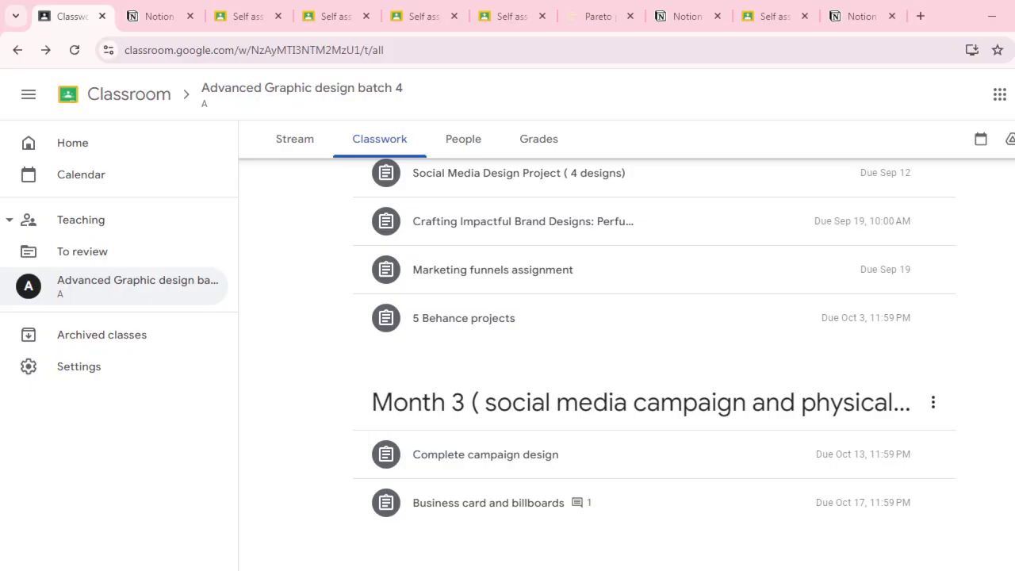
Check the brochure sizes in the browser's search results and set the new document's width to 8.8 inches.
{"action": "left_click", "coordinate": [516, 535]}
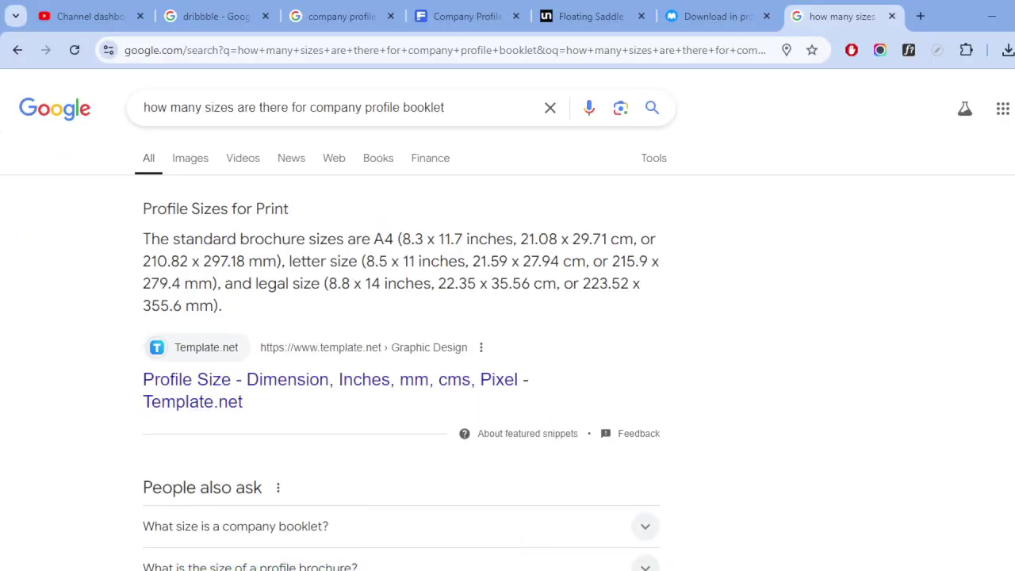
{"action": "left_click", "coordinate": [619, 516]}
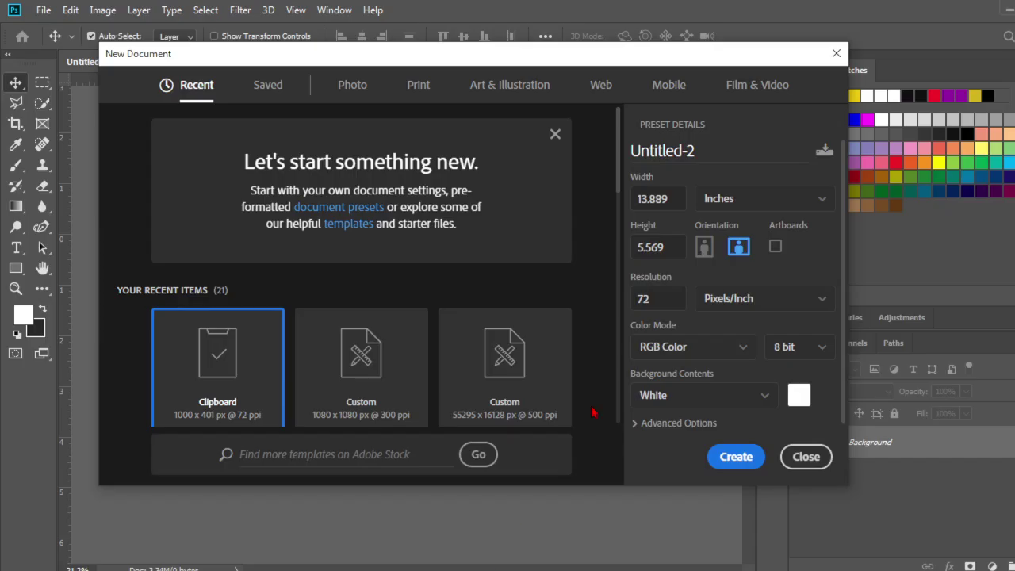
{"action": "left_click", "coordinate": [671, 203]}
{"action": "type", "text": "8"}
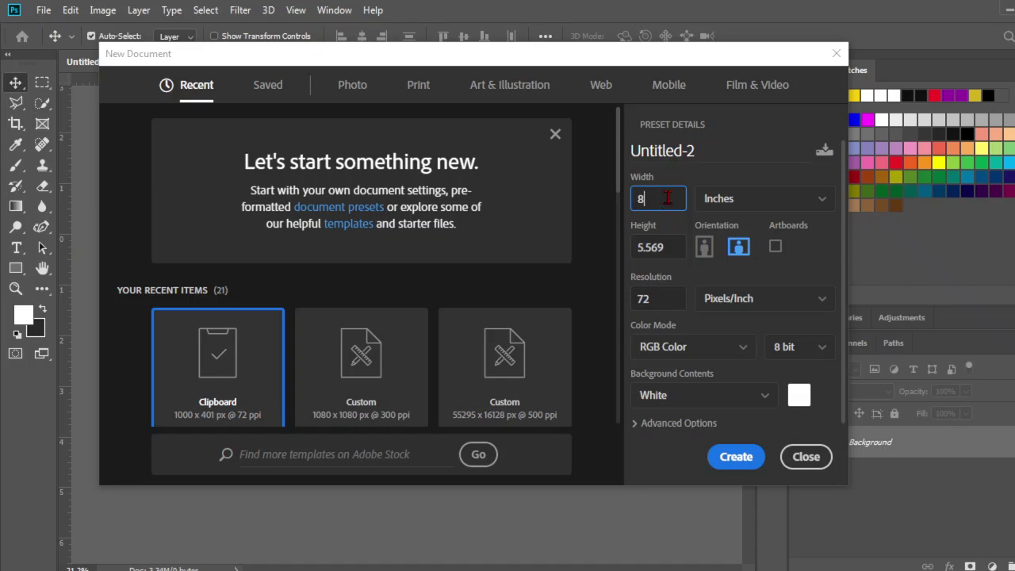
{"action": "type", "text": ".8"}
{"action": "key", "text": "Tab"}
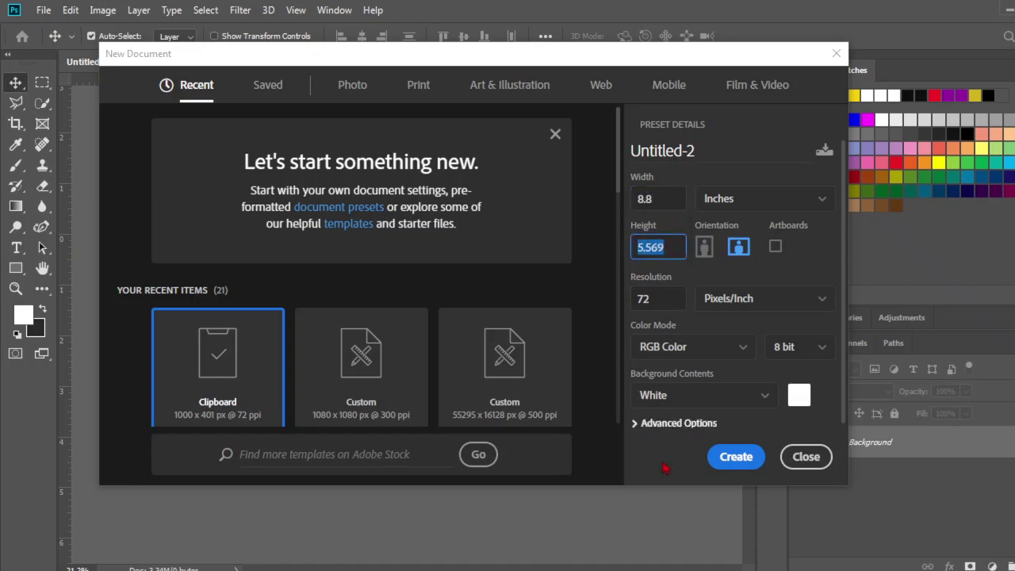
Recheck the legal brochure size in the browser and set the new document's height to 14 inches.
{"action": "left_click", "coordinate": [492, 525]}
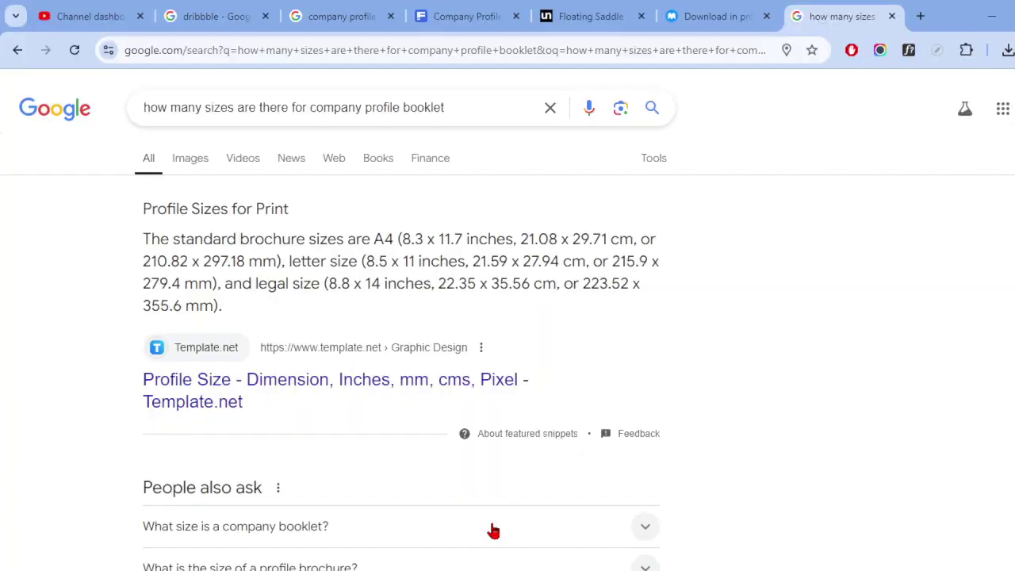
{"action": "key", "text": "alt+Tab"}
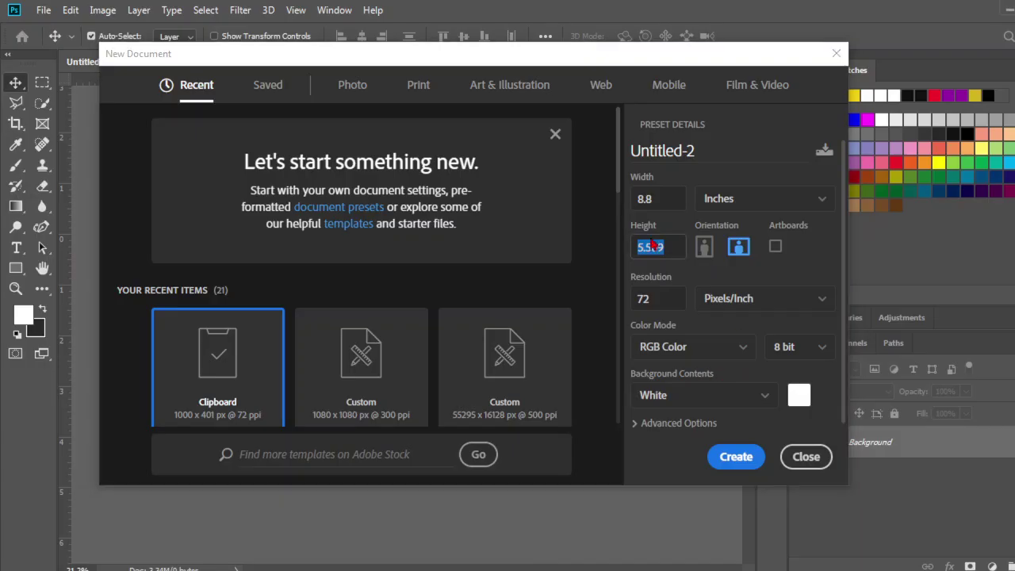
{"action": "type", "text": "14"}
{"action": "left_click", "coordinate": [738, 271]}
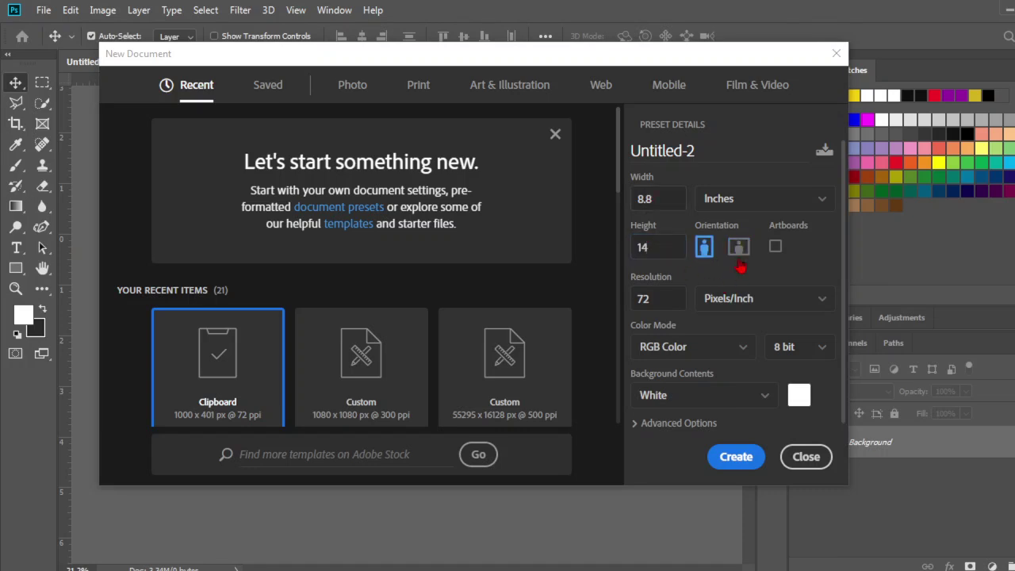
{"action": "left_click", "coordinate": [739, 265]}
{"action": "left_click", "coordinate": [741, 268]}
Set the resolution to 300 pixels/inch and create the legal-size portrait document.
{"action": "left_click", "coordinate": [662, 299]}
{"action": "type", "text": "300"}
{"action": "left_click", "coordinate": [736, 457]}
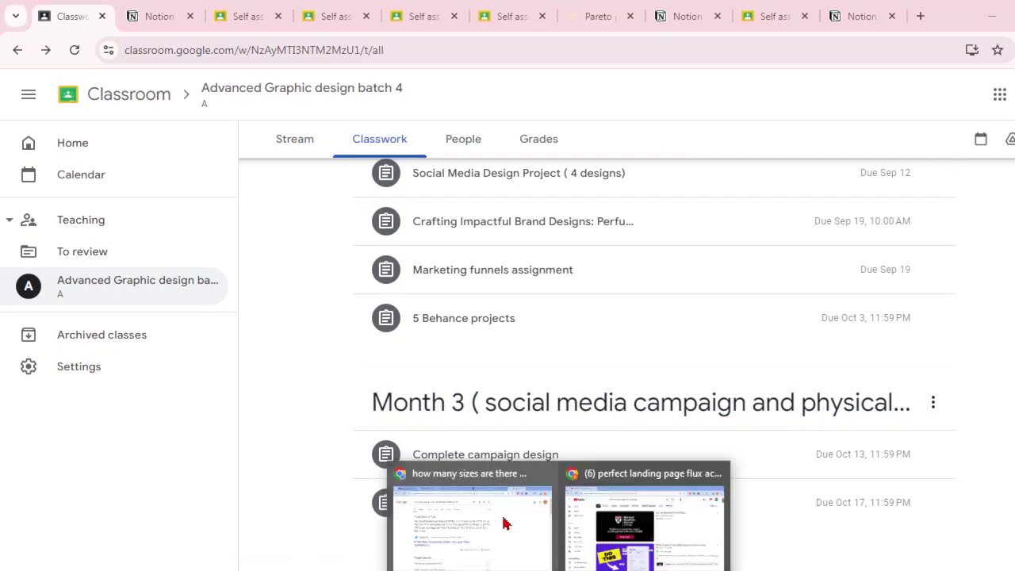
Return to the browser and examine the search results on booklet sizes, including the answer to "What size is a company booklet?".
{"action": "left_click", "coordinate": [503, 521]}
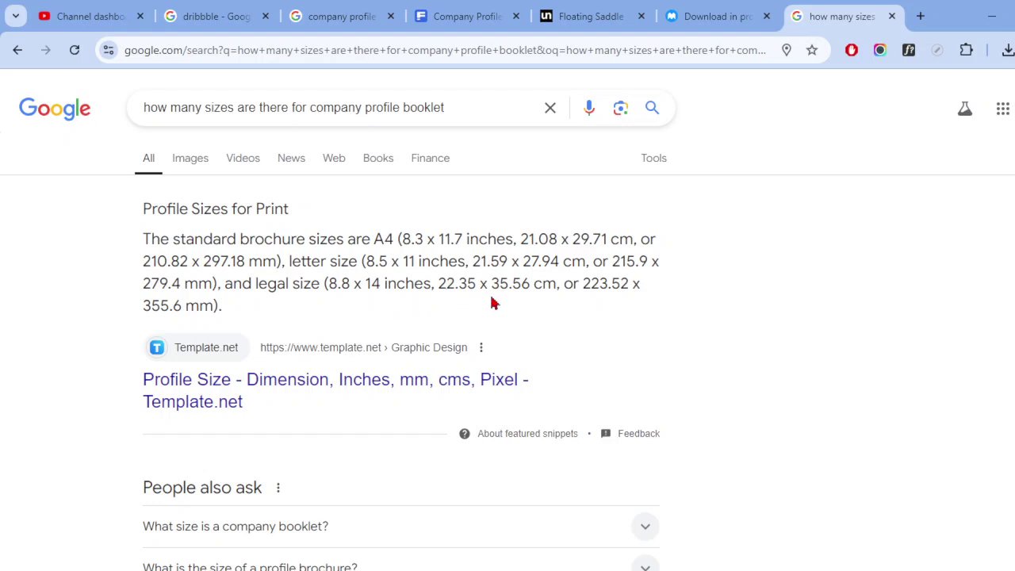
{"action": "scroll", "coordinate": [547, 340], "scroll_direction": "down", "scroll_amount": 4}
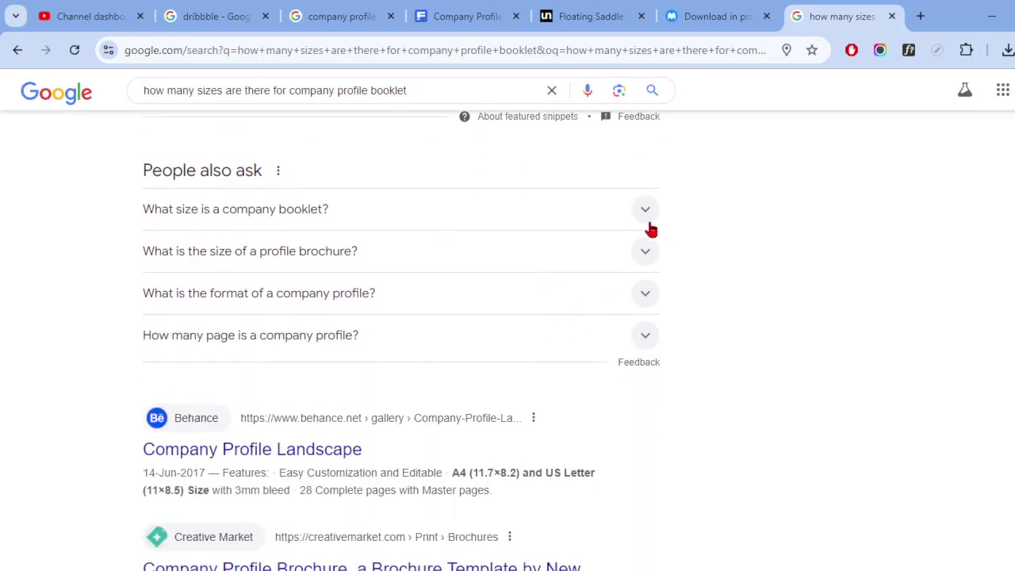
{"action": "left_click", "coordinate": [649, 225]}
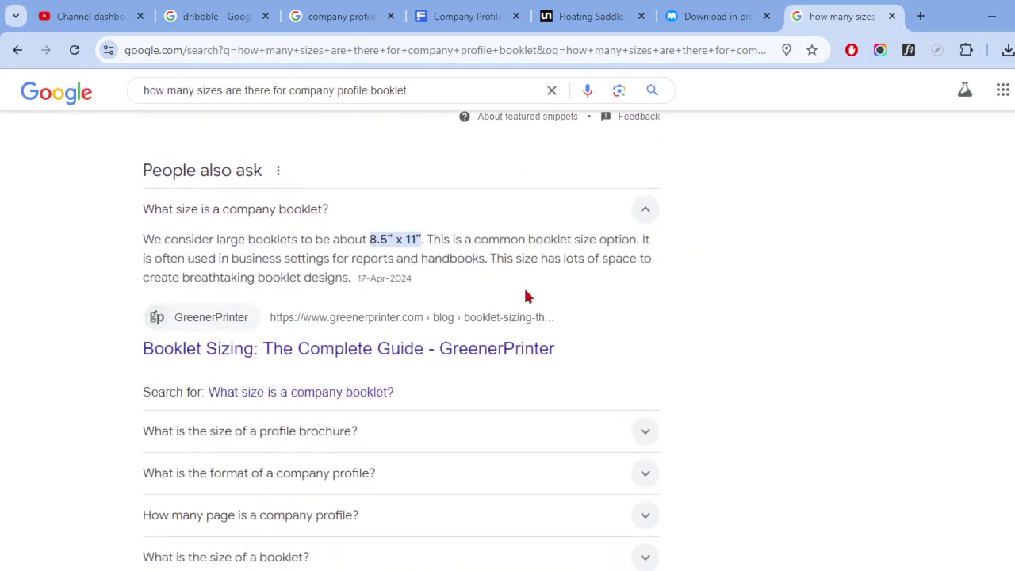
{"action": "scroll", "coordinate": [571, 293], "scroll_direction": "down", "scroll_amount": 6}
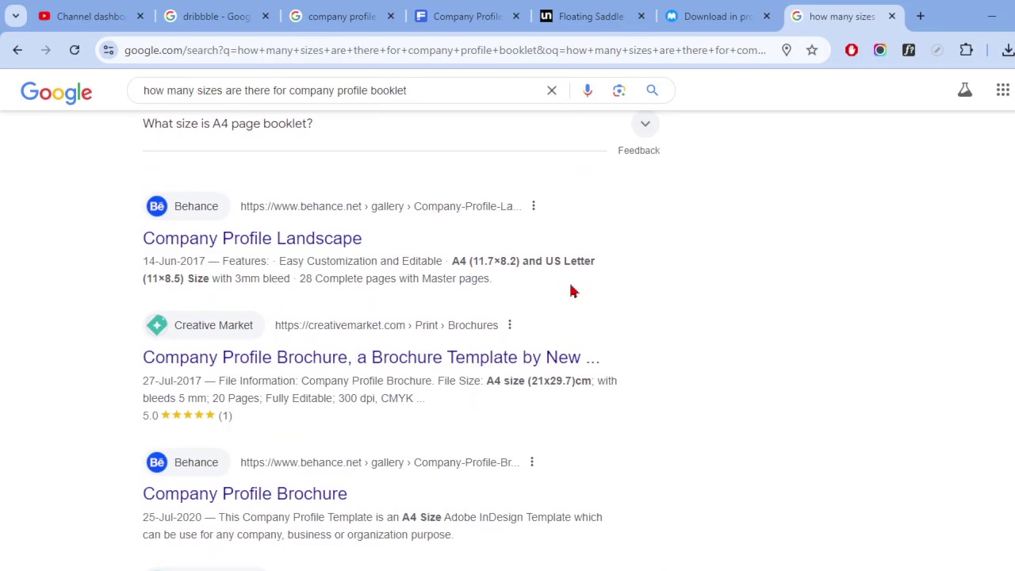
{"action": "scroll", "coordinate": [571, 292], "scroll_direction": "down", "scroll_amount": 6}
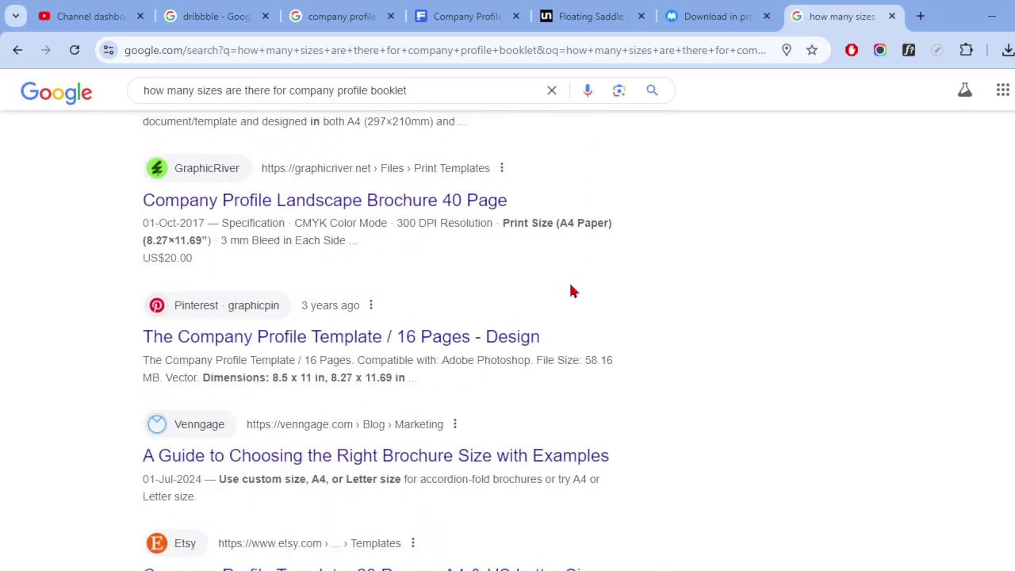
{"action": "scroll", "coordinate": [573, 293], "scroll_direction": "down", "scroll_amount": 1}
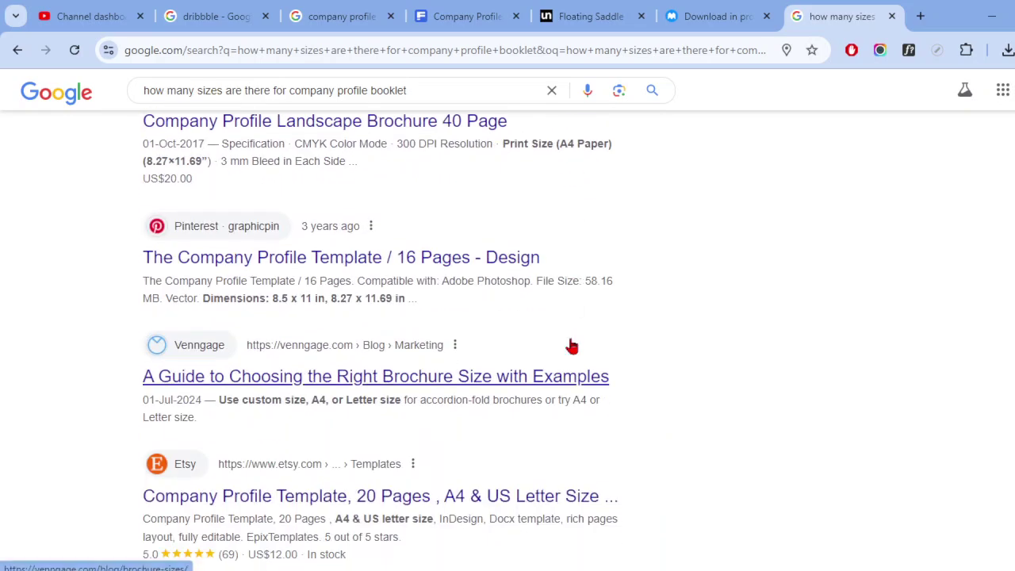
{"action": "scroll", "coordinate": [577, 340], "scroll_direction": "up", "scroll_amount": 10}
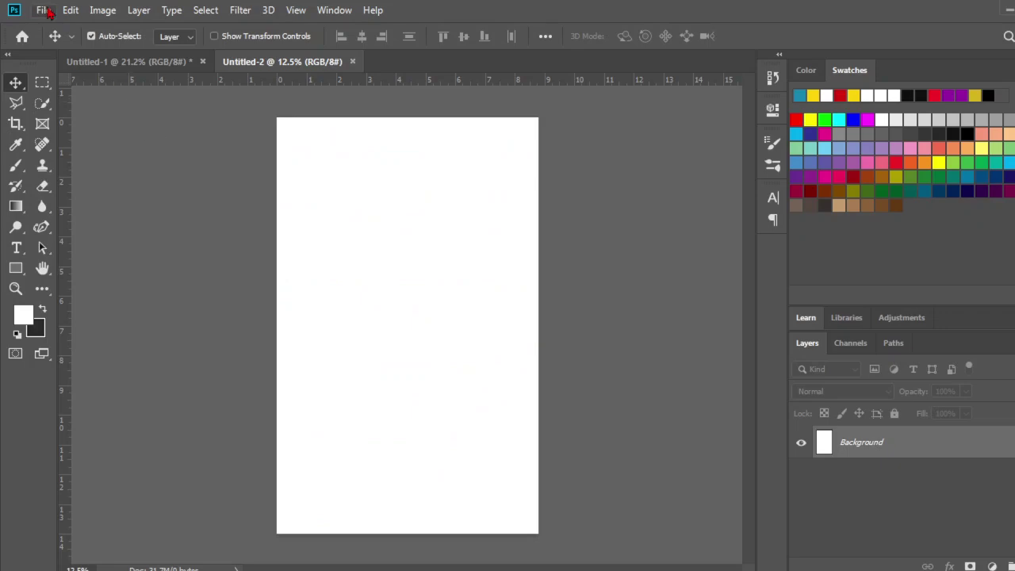
Back in Photoshop, create a new document from the A4 print preset, 210 x 297 mm at 300 ppi.
{"action": "left_click", "coordinate": [42, 10]}
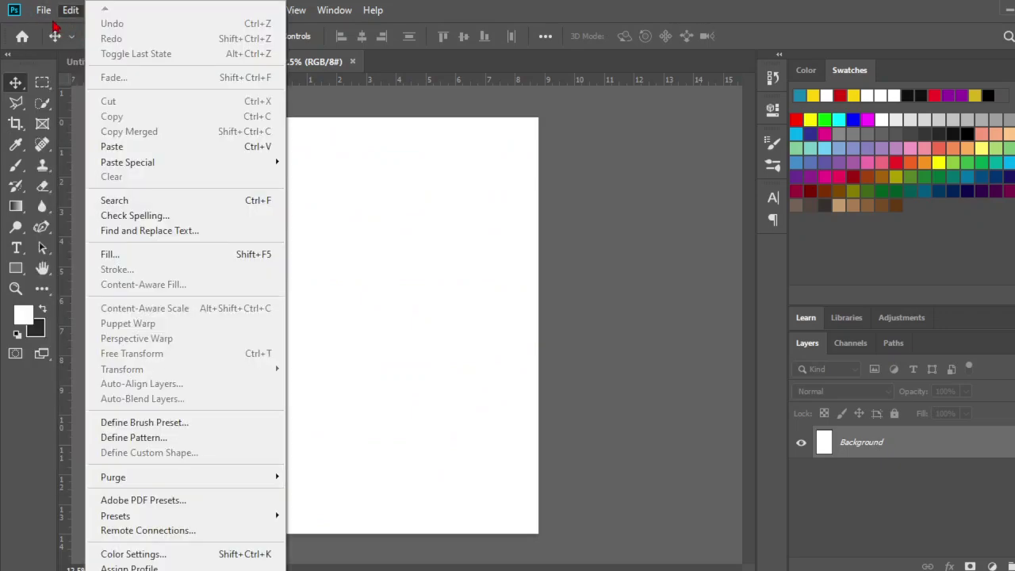
{"action": "left_click", "coordinate": [49, 27]}
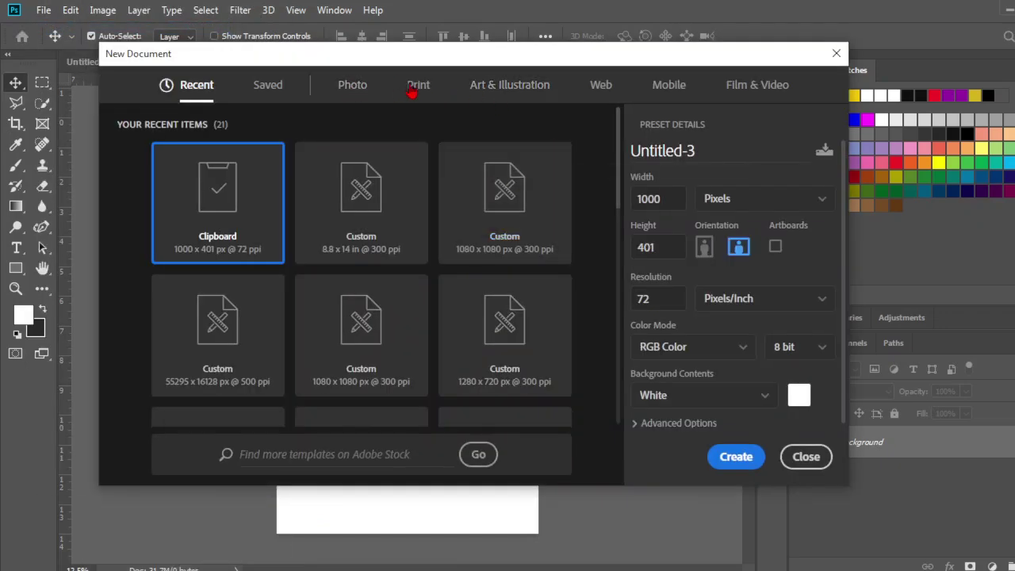
{"action": "left_click", "coordinate": [414, 88]}
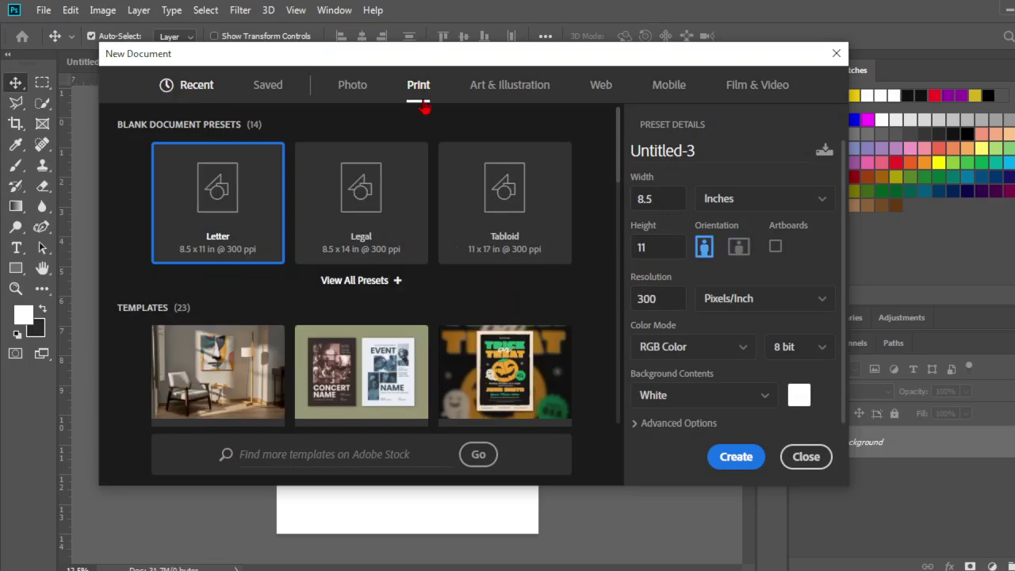
{"action": "left_click", "coordinate": [370, 282]}
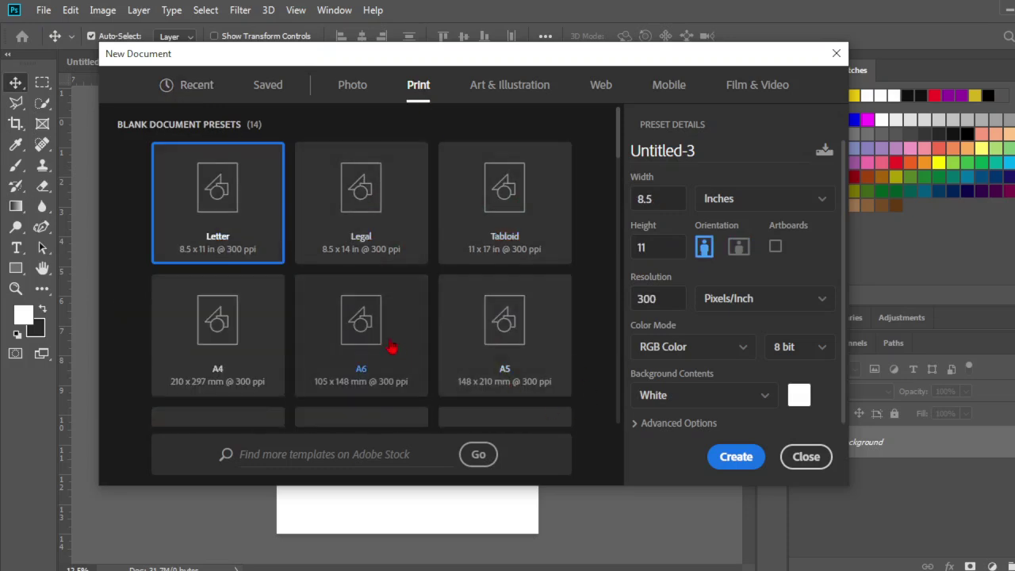
{"action": "left_click", "coordinate": [228, 336]}
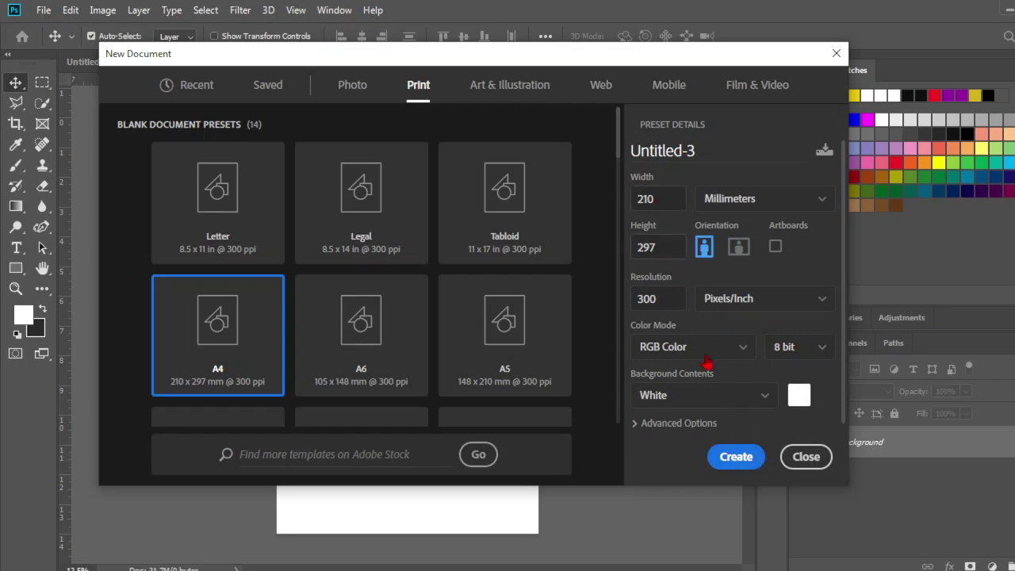
{"action": "left_click", "coordinate": [728, 456]}
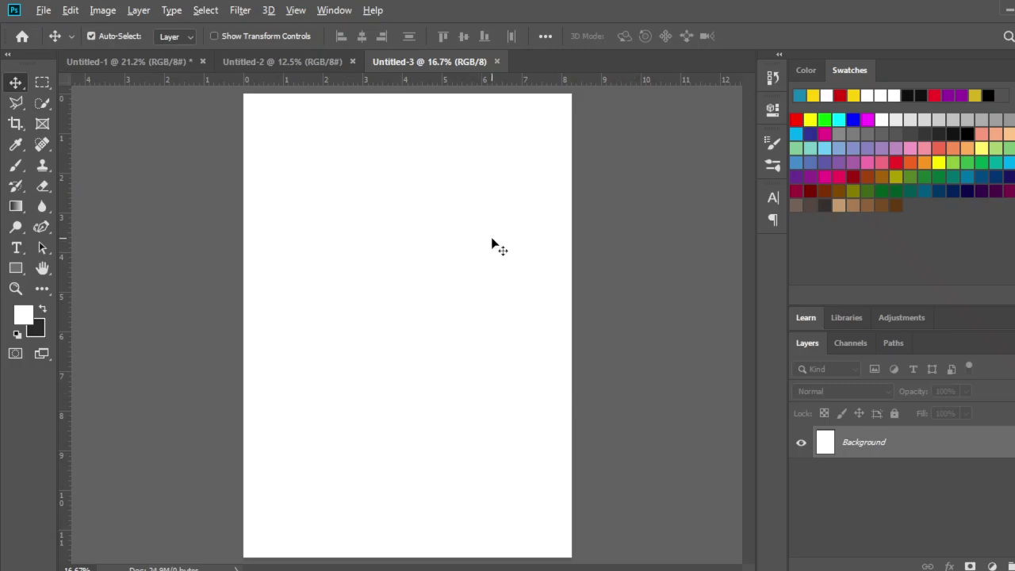
{"action": "scroll", "coordinate": [491, 243], "scroll_direction": "down", "scroll_amount": 3}
{"action": "scroll", "coordinate": [460, 294], "scroll_direction": "up", "scroll_amount": 2}
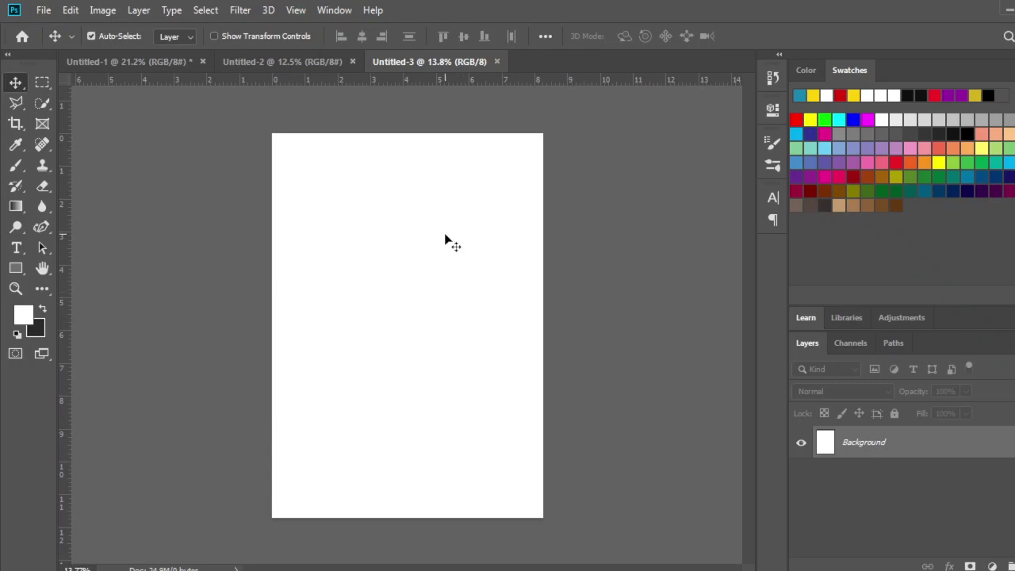
Create another portrait A4 document at 300 ppi with artboards enabled, reviewing its advanced options before creating it.
{"action": "left_click", "coordinate": [40, 10]}
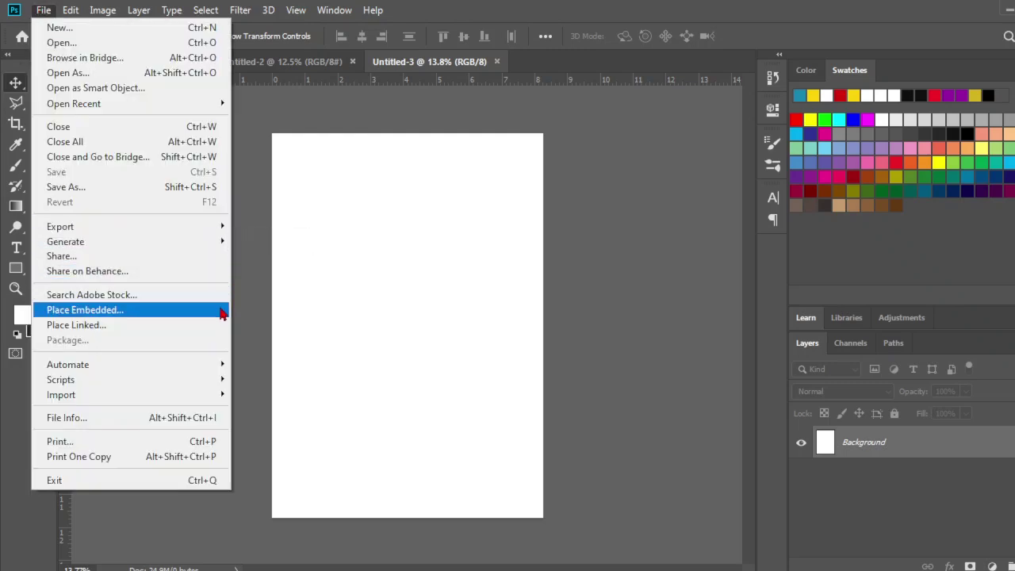
{"action": "left_click", "coordinate": [177, 27]}
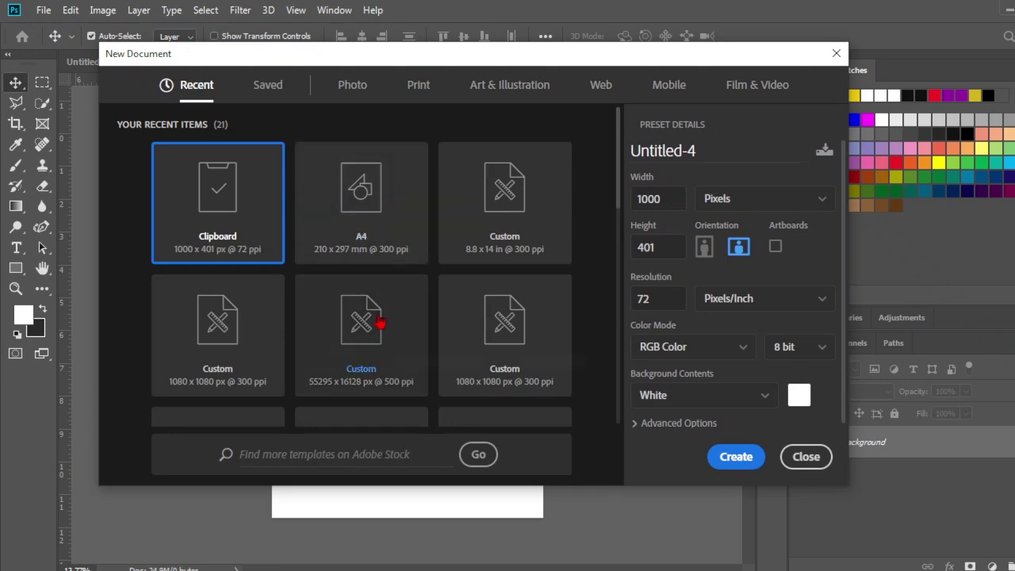
{"action": "left_click", "coordinate": [399, 225]}
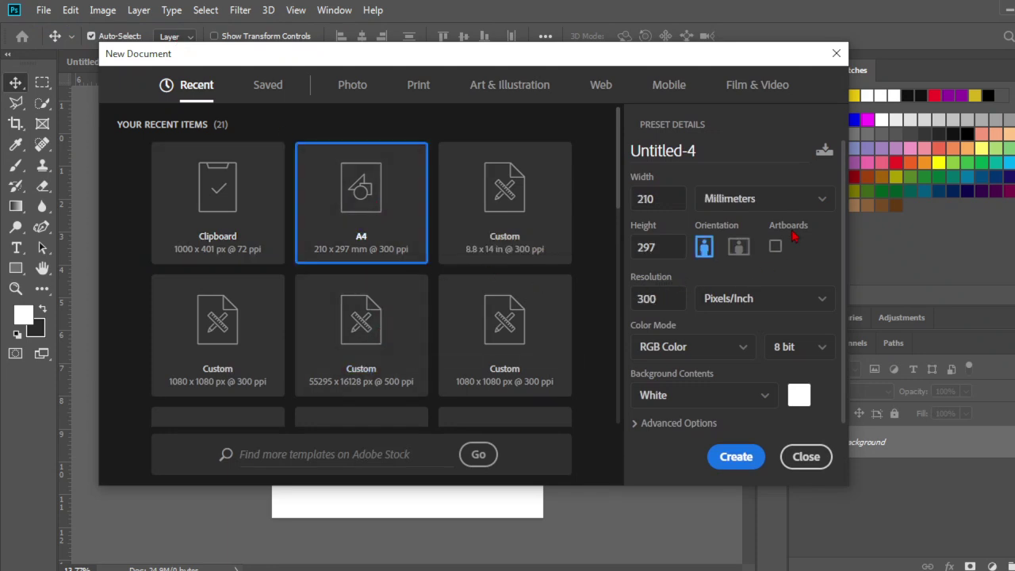
{"action": "left_click", "coordinate": [775, 249]}
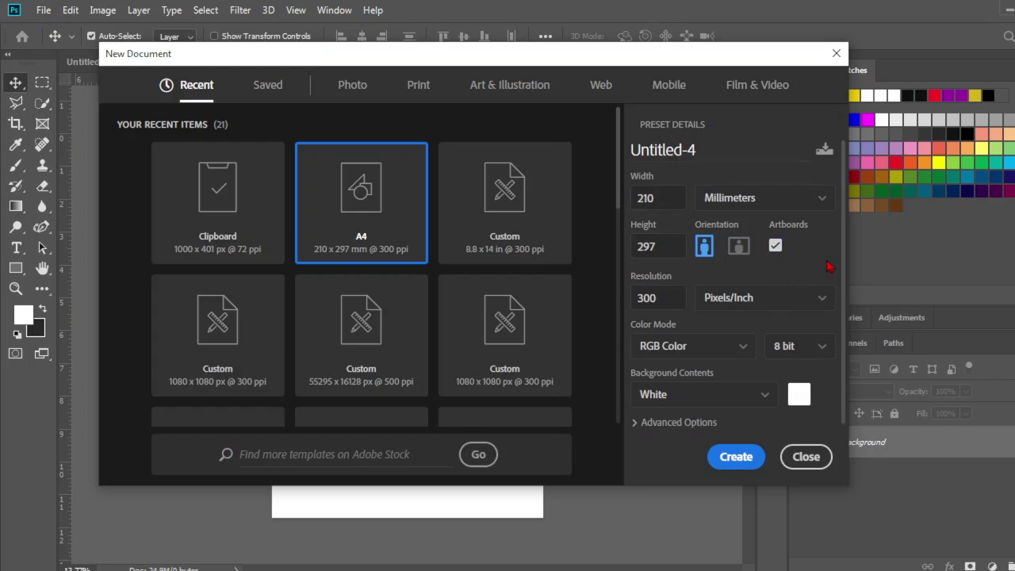
{"action": "scroll", "coordinate": [753, 408], "scroll_direction": "down", "scroll_amount": 1}
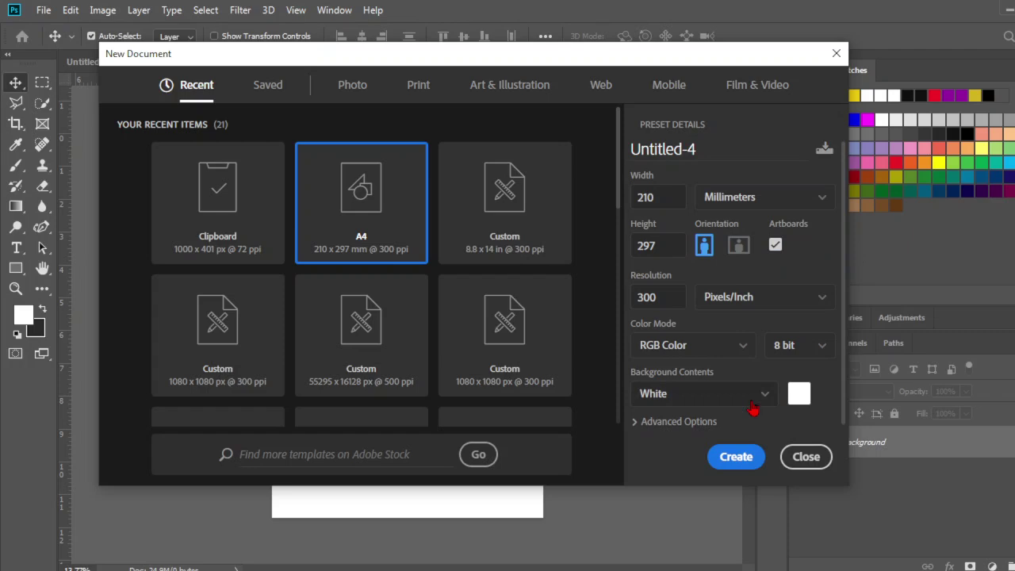
{"action": "left_click", "coordinate": [693, 422]}
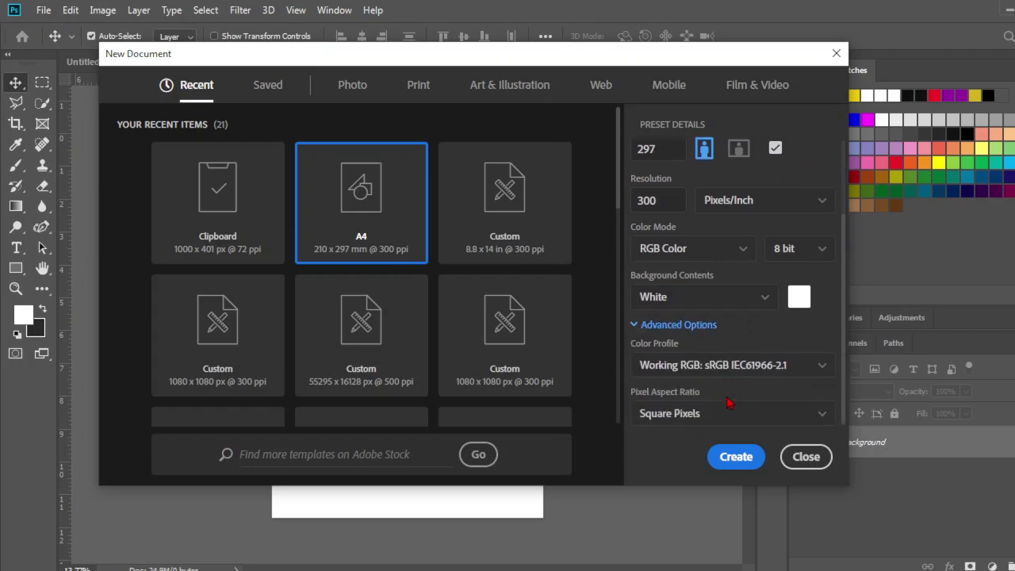
{"action": "scroll", "coordinate": [728, 403], "scroll_direction": "up", "scroll_amount": 3}
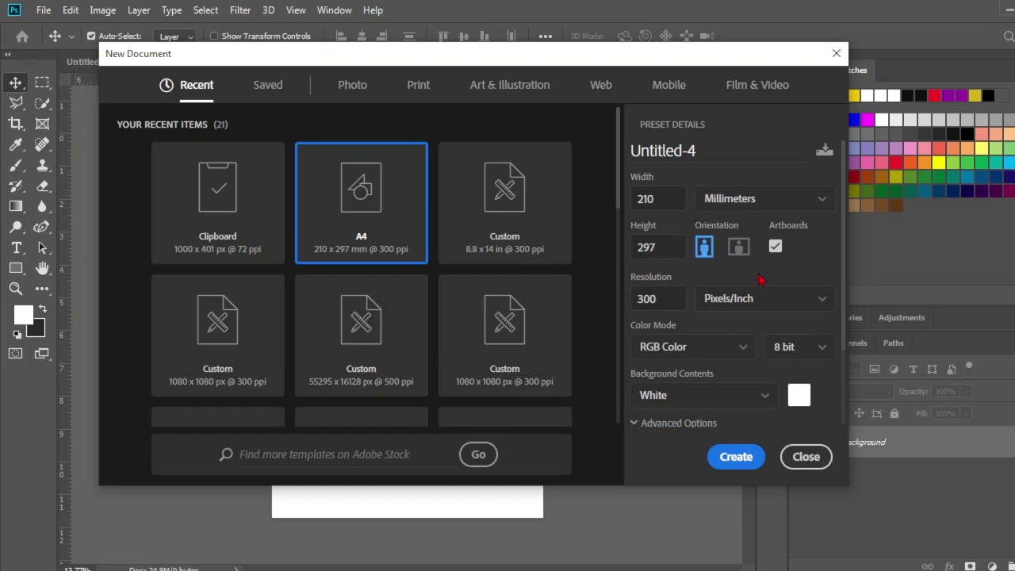
{"action": "left_click", "coordinate": [736, 456]}
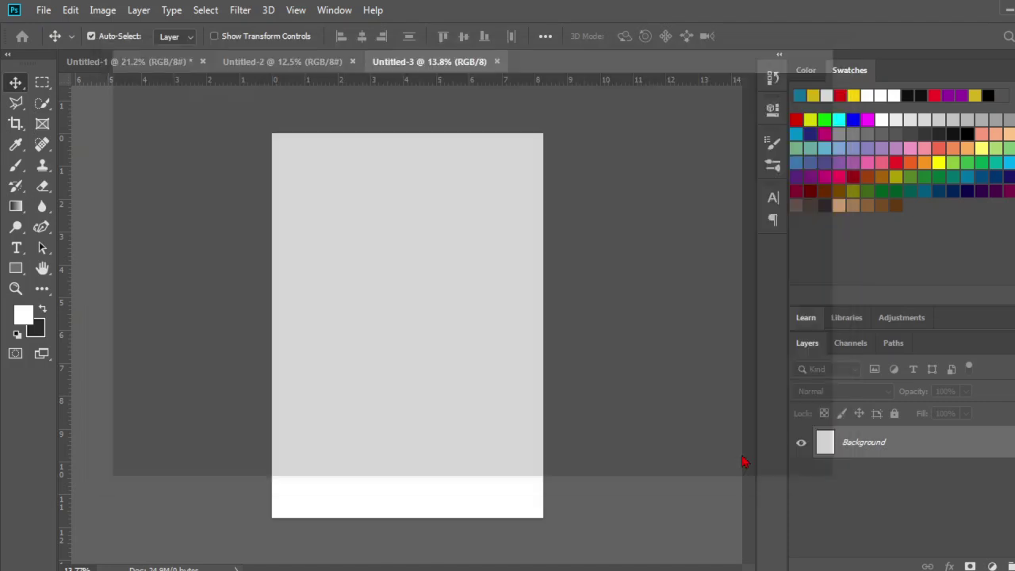
Duplicate Artboard 1 twice to its right so three A4 artboards stand side by side.
{"action": "scroll", "coordinate": [594, 358], "scroll_direction": "down", "scroll_amount": 3}
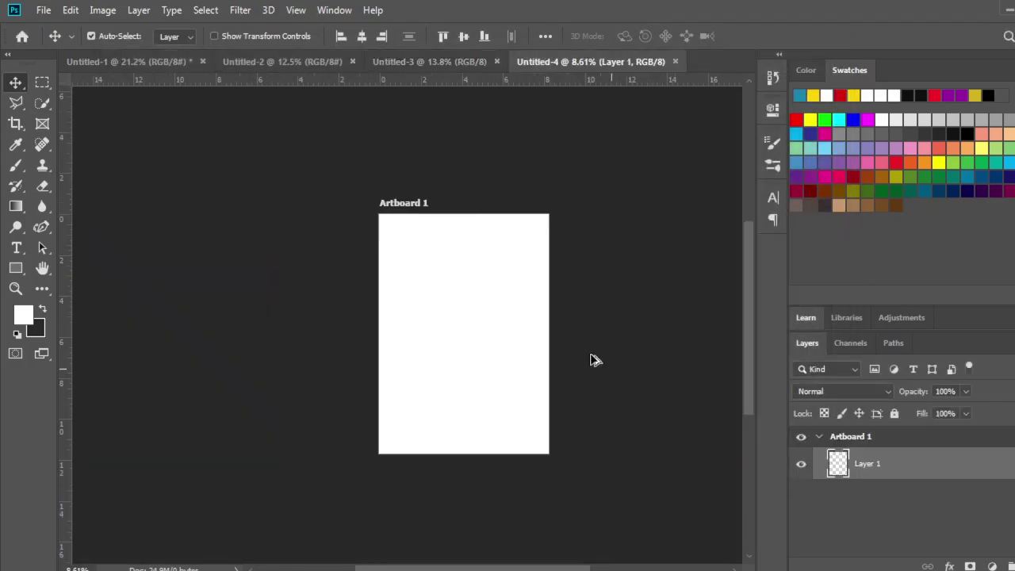
{"action": "left_click_drag", "start_coordinate": [607, 335], "coordinate": [325, 314]}
{"action": "left_click", "coordinate": [198, 268]}
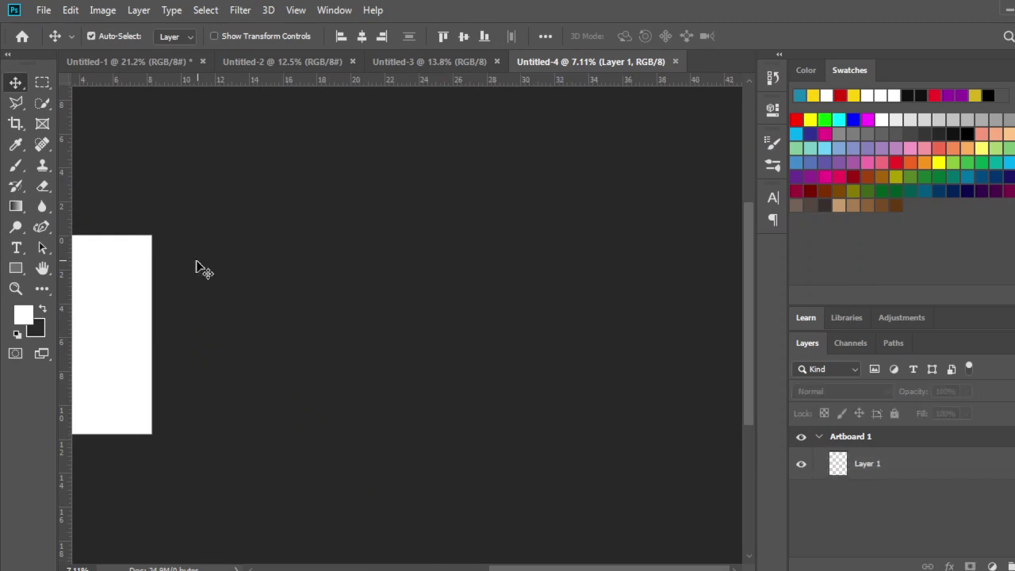
{"action": "left_click_drag", "start_coordinate": [197, 267], "coordinate": [309, 283]}
{"action": "left_click_drag", "start_coordinate": [194, 228], "coordinate": [570, 230]}
{"action": "left_click", "coordinate": [256, 231]}
{"action": "left_click_drag", "start_coordinate": [596, 370], "coordinate": [539, 389]}
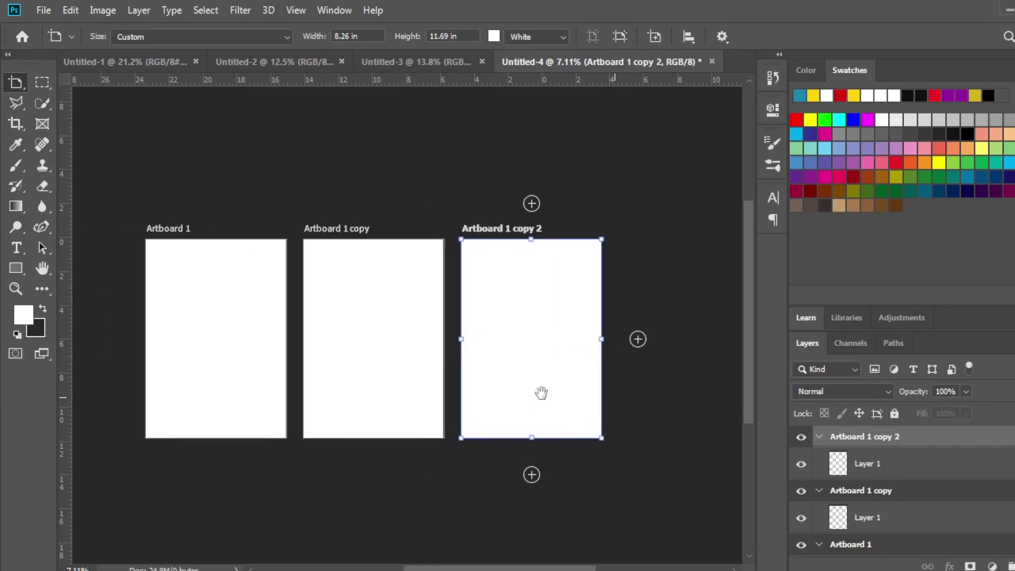
{"action": "key", "text": "v"}
{"action": "left_click", "coordinate": [372, 169]}
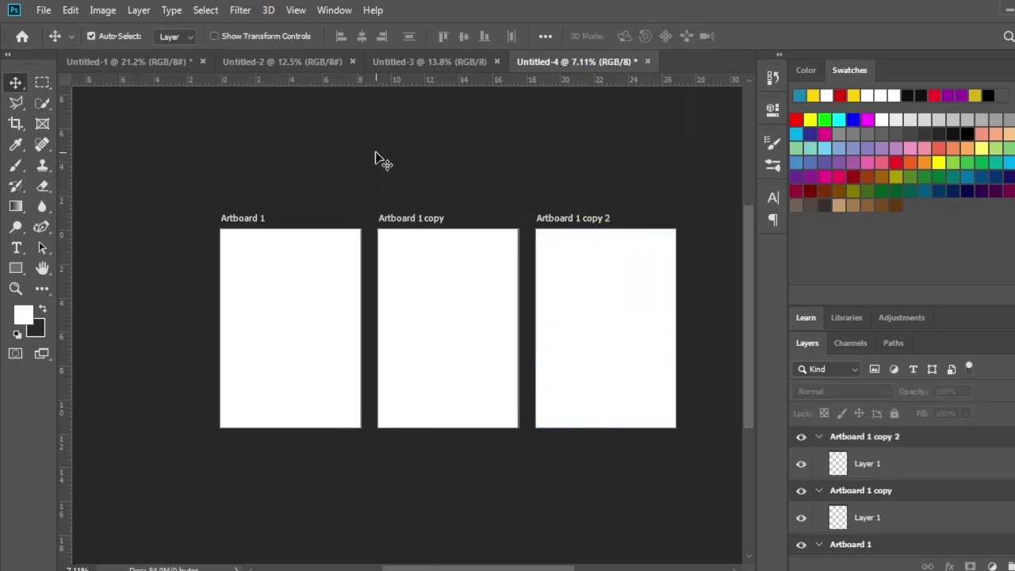
{"action": "left_click", "coordinate": [46, 12]}
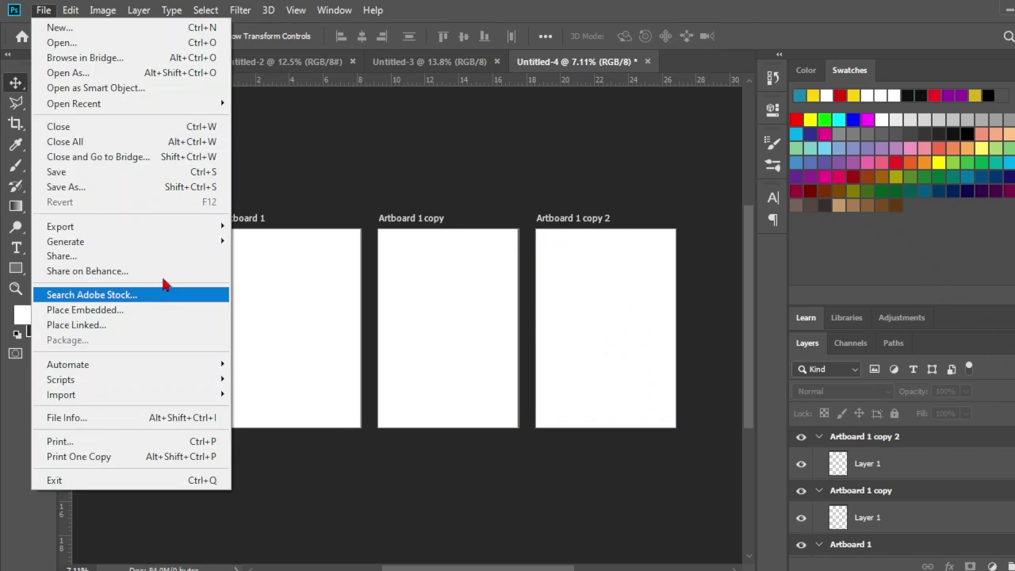
{"action": "mouse_move", "coordinate": [181, 232]}
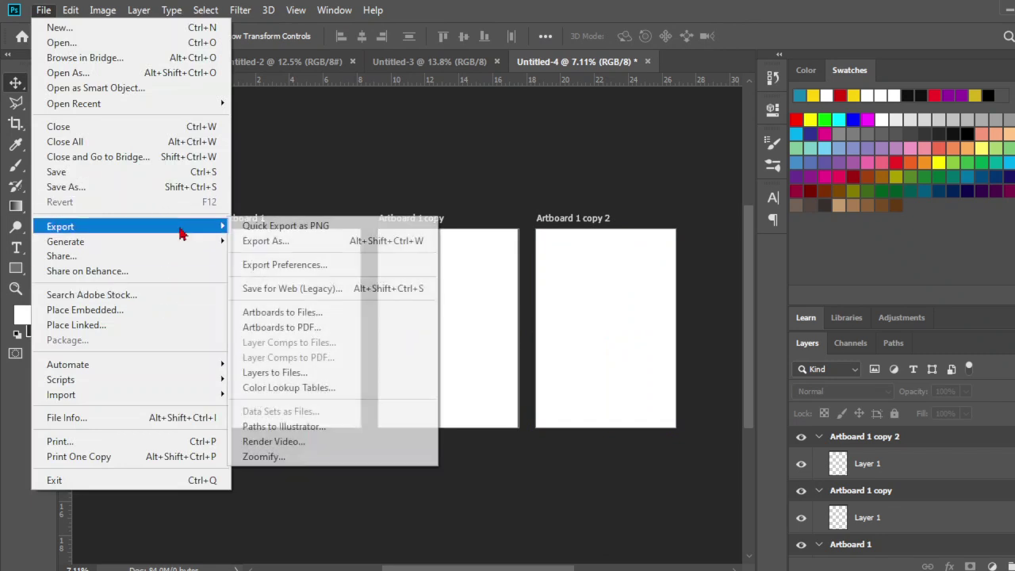
{"action": "left_click", "coordinate": [259, 242]}
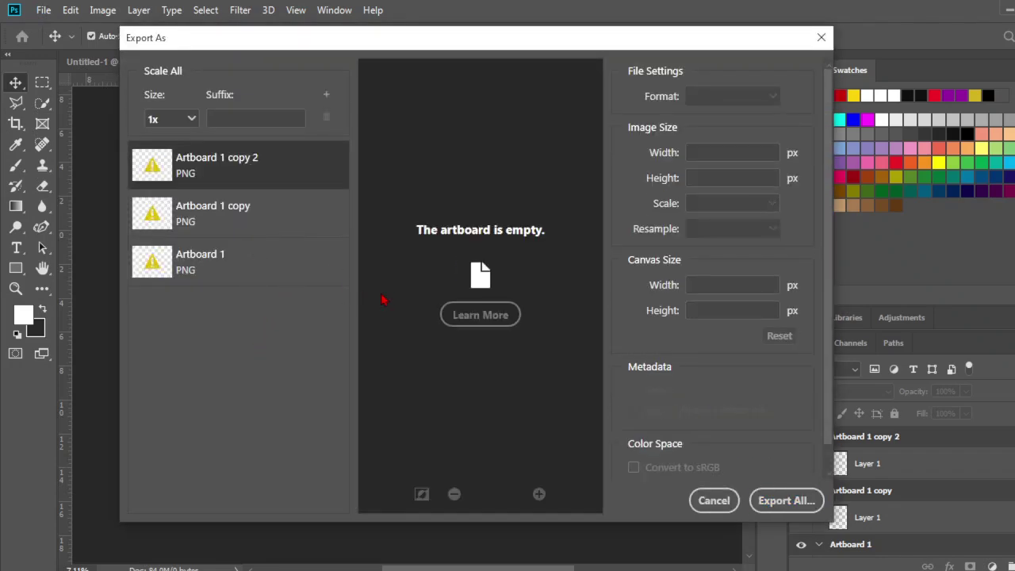
{"action": "left_click", "coordinate": [736, 510]}
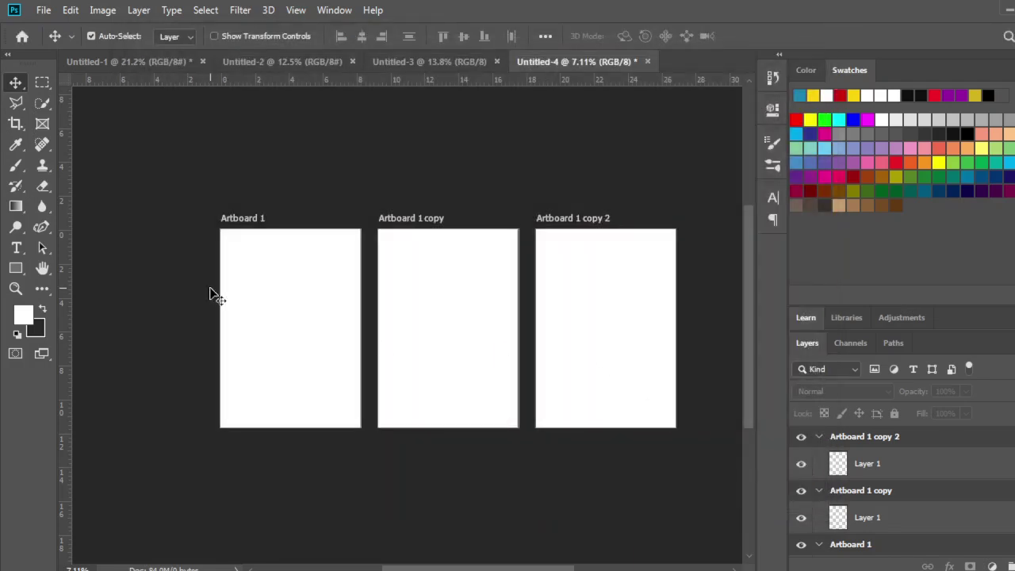
Draw a rectangle about 591 x 720 px near the middle of Artboard 1 and fill it with the recently used blue.
{"action": "left_click", "coordinate": [295, 314]}
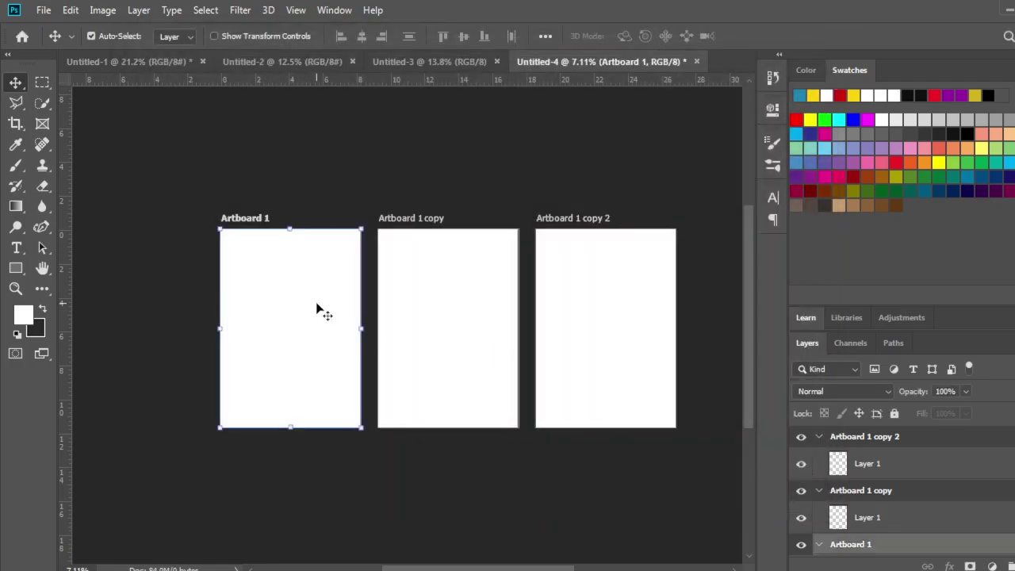
{"action": "left_click", "coordinate": [16, 267]}
{"action": "left_click_drag", "start_coordinate": [262, 291], "coordinate": [297, 331]}
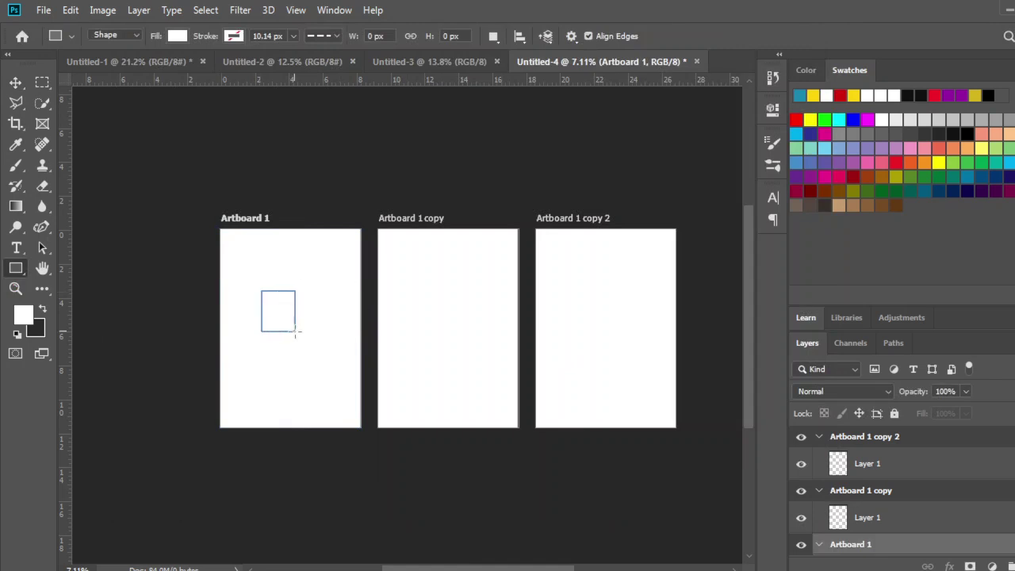
{"action": "left_click", "coordinate": [548, 203]}
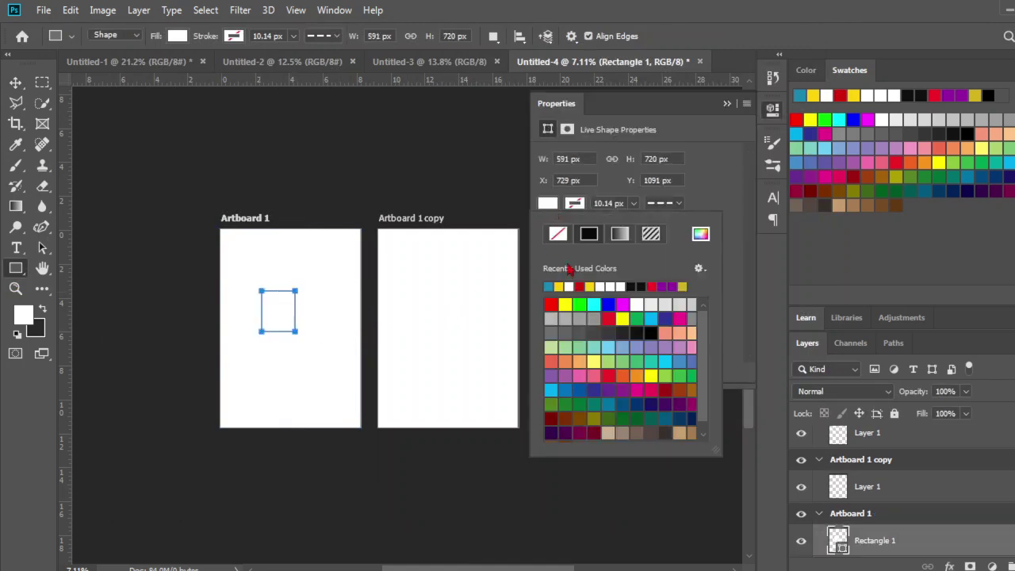
{"action": "left_click", "coordinate": [548, 286]}
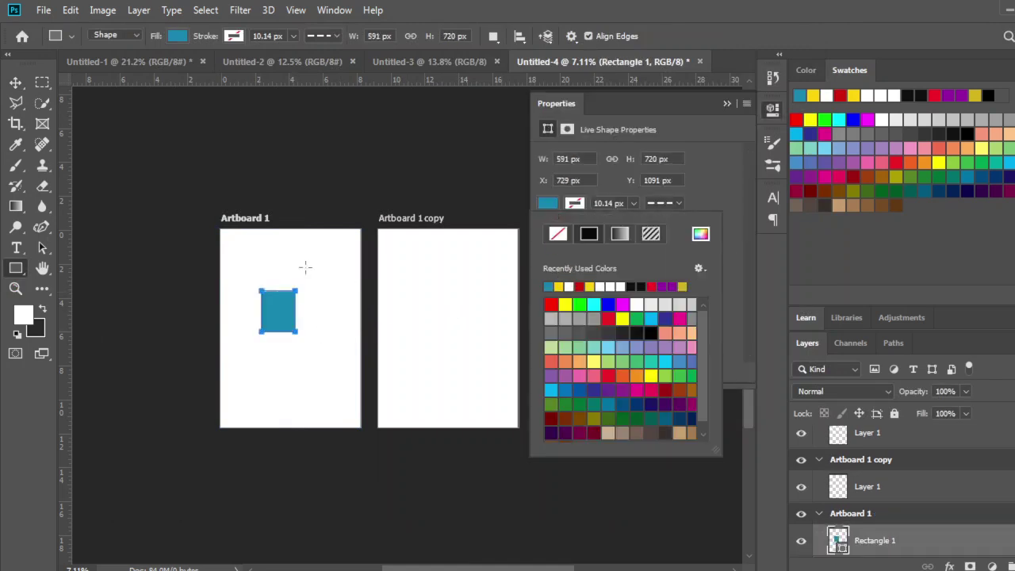
Copy the blue rectangle onto both of the other artboards at the same height.
{"action": "left_click", "coordinate": [16, 82]}
{"action": "left_click", "coordinate": [727, 103]}
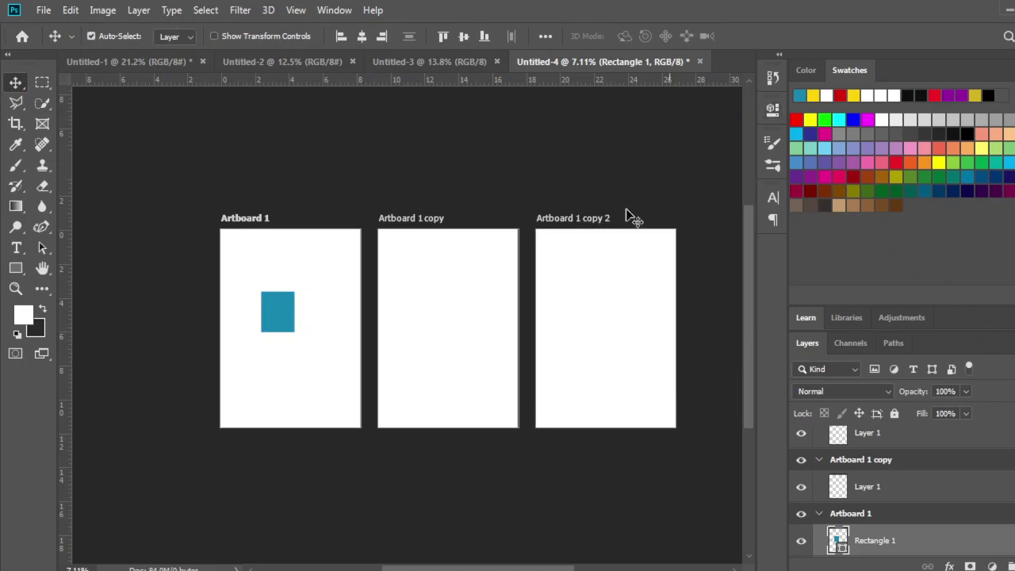
{"action": "left_click_drag", "start_coordinate": [281, 329], "coordinate": [616, 324]}
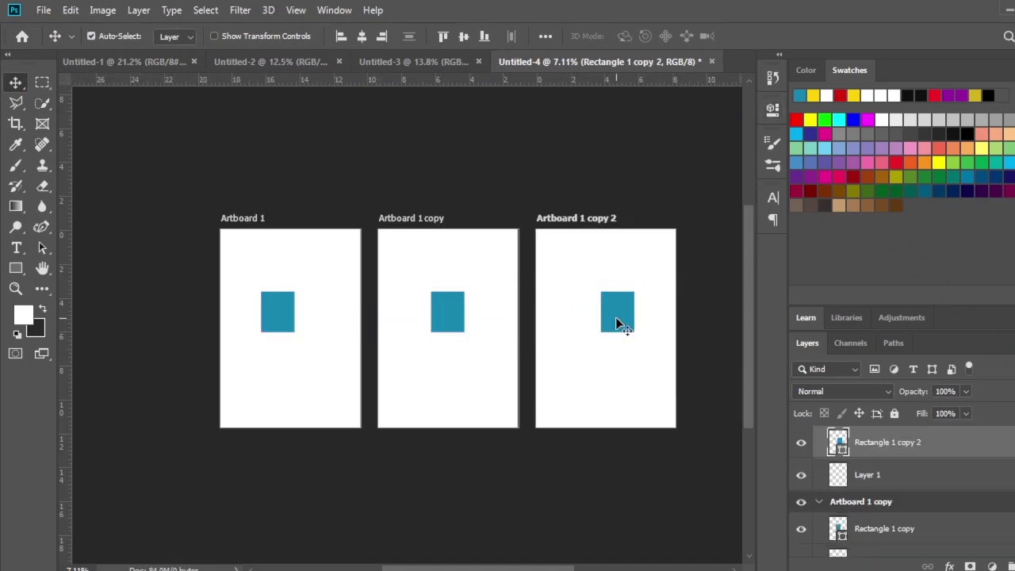
Open Export As for the document and preview each of the three artboards, ending on Artboard 1 copy 2.
{"action": "left_click", "coordinate": [43, 9]}
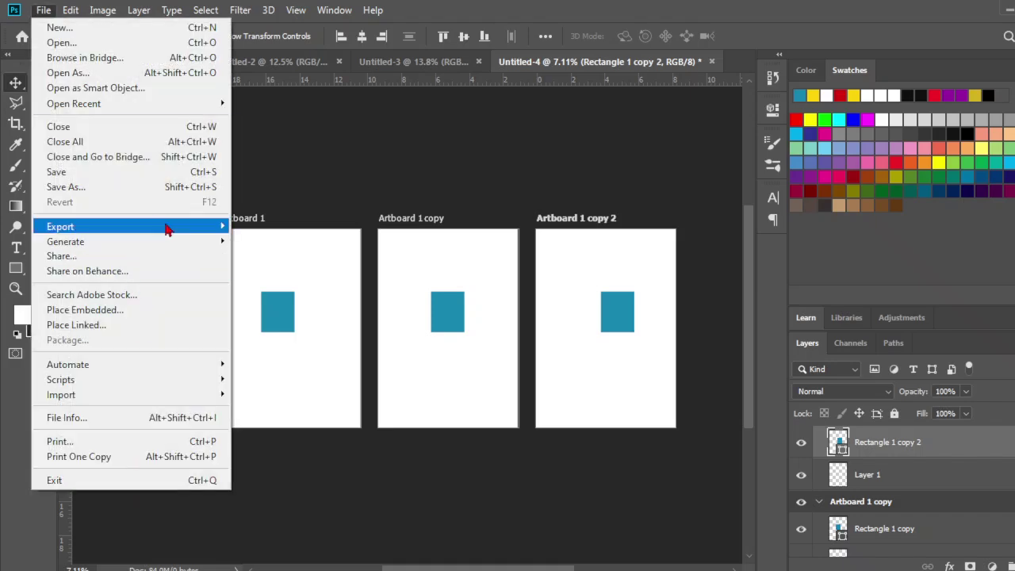
{"action": "mouse_move", "coordinate": [169, 227]}
{"action": "left_click", "coordinate": [270, 244]}
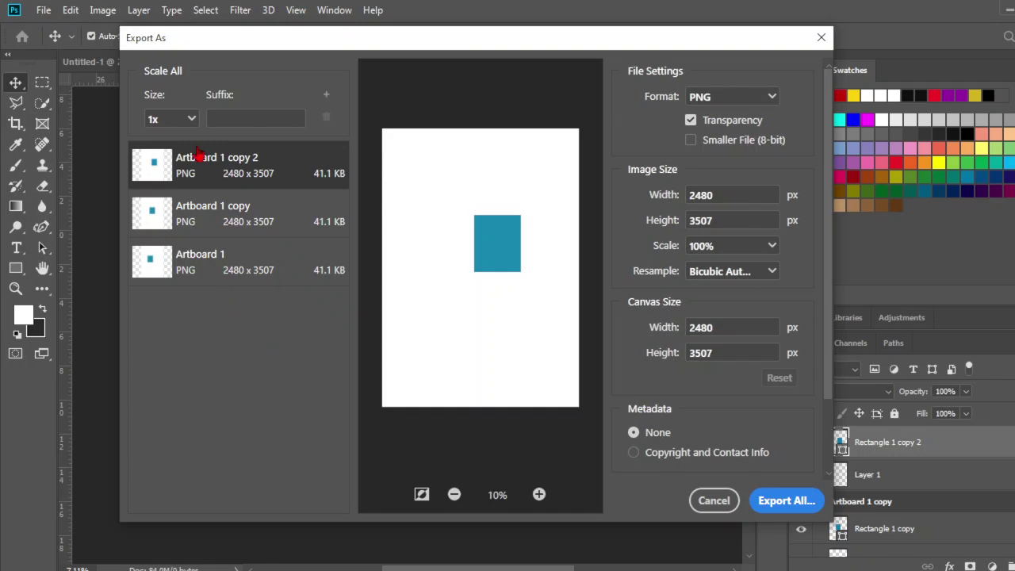
{"action": "left_click", "coordinate": [233, 229]}
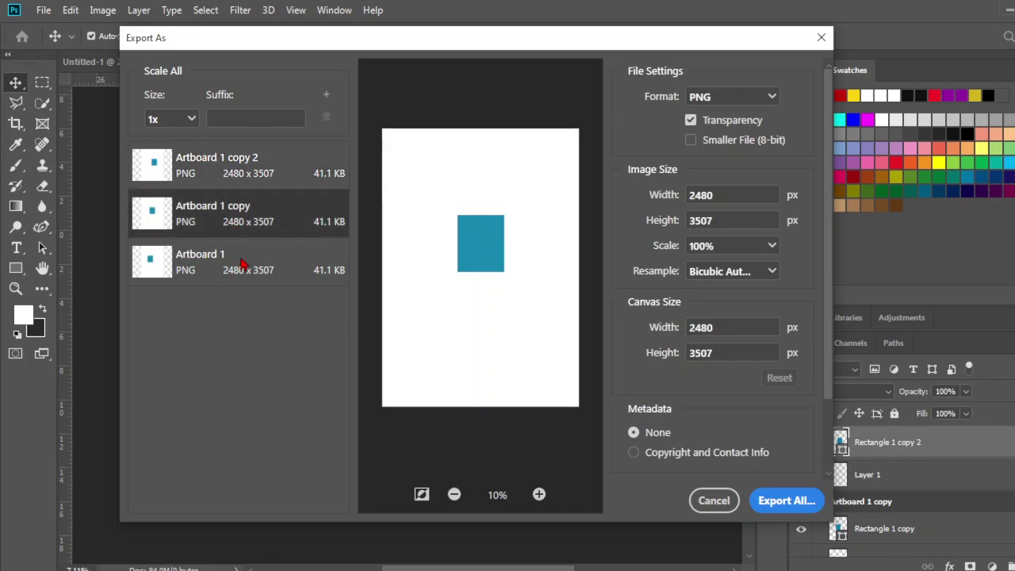
{"action": "left_click", "coordinate": [242, 263]}
{"action": "left_click", "coordinate": [252, 181]}
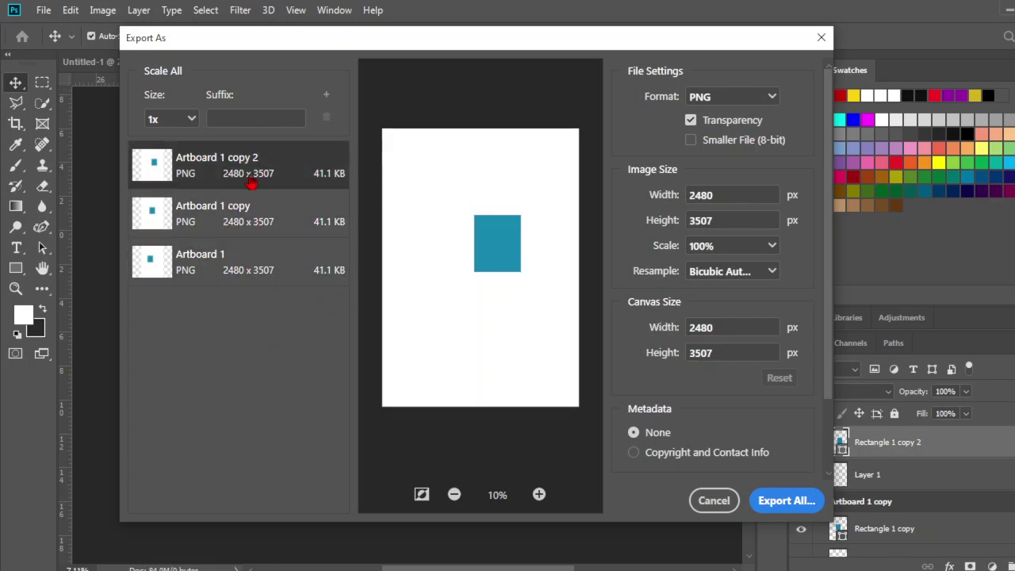
Set the export format of Artboard 1 copy 2 to JPG at 100% quality, keeping the 1x scale.
{"action": "left_click", "coordinate": [191, 124]}
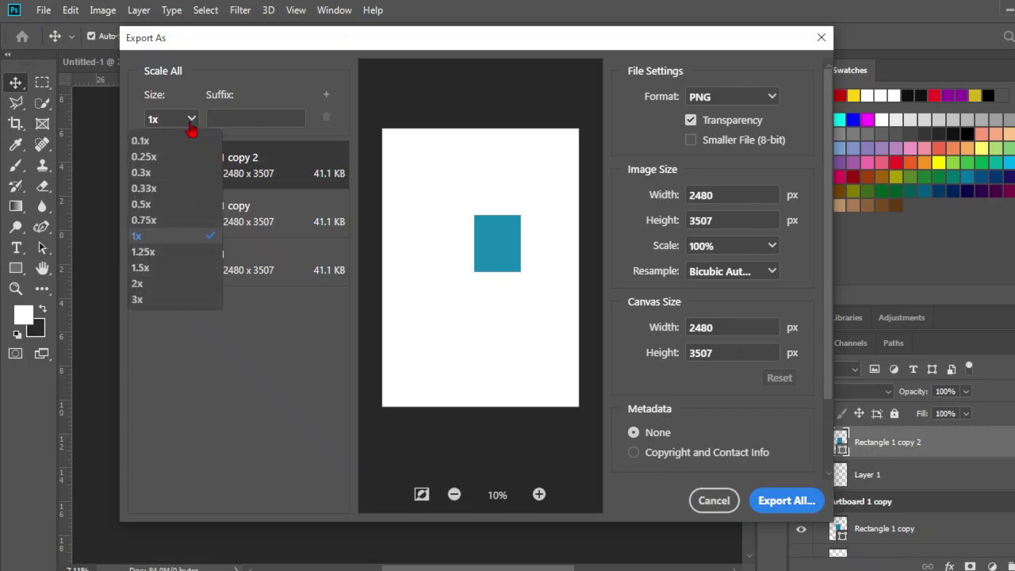
{"action": "left_click", "coordinate": [696, 97]}
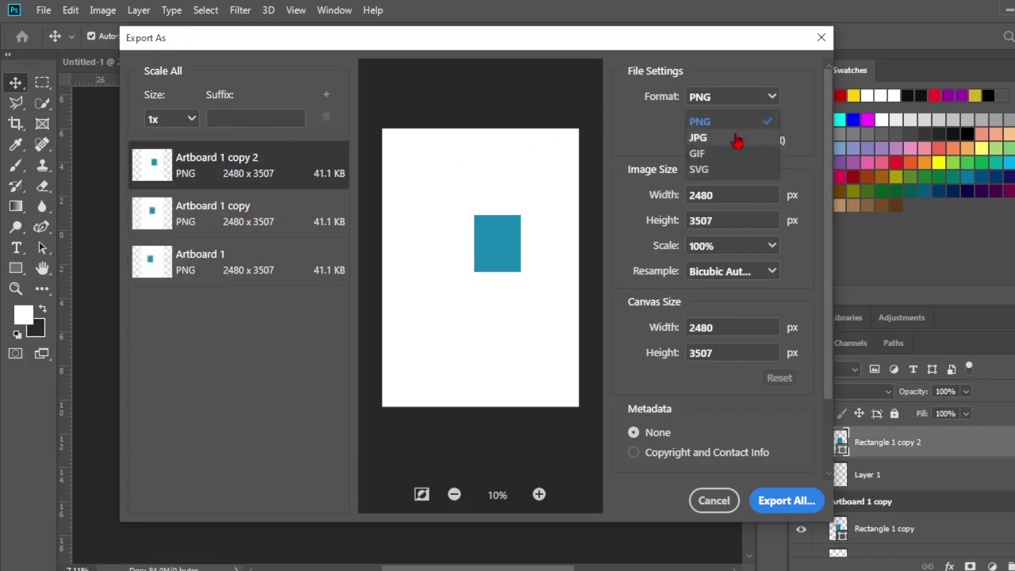
{"action": "left_click", "coordinate": [734, 200]}
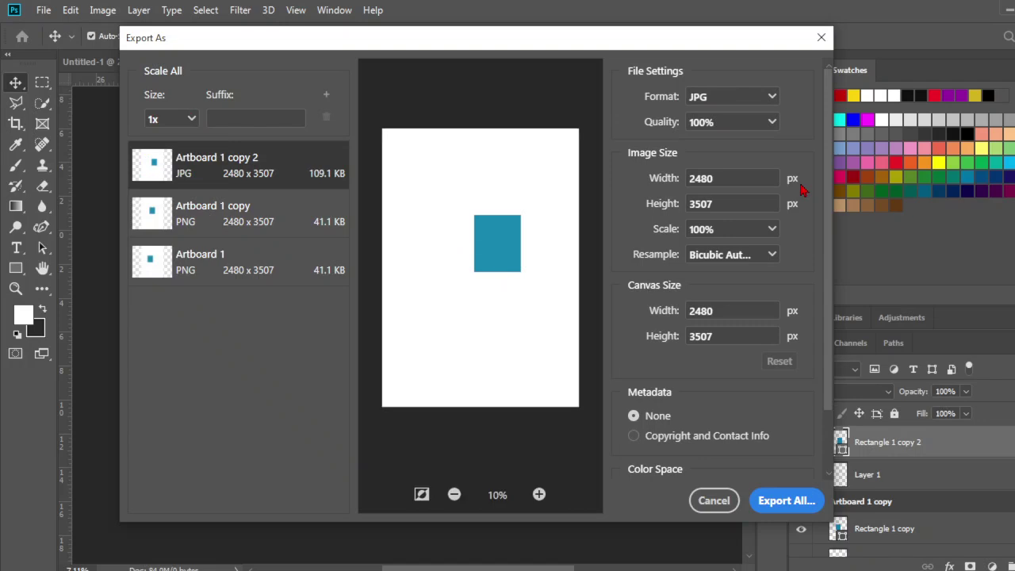
{"action": "left_click", "coordinate": [776, 127]}
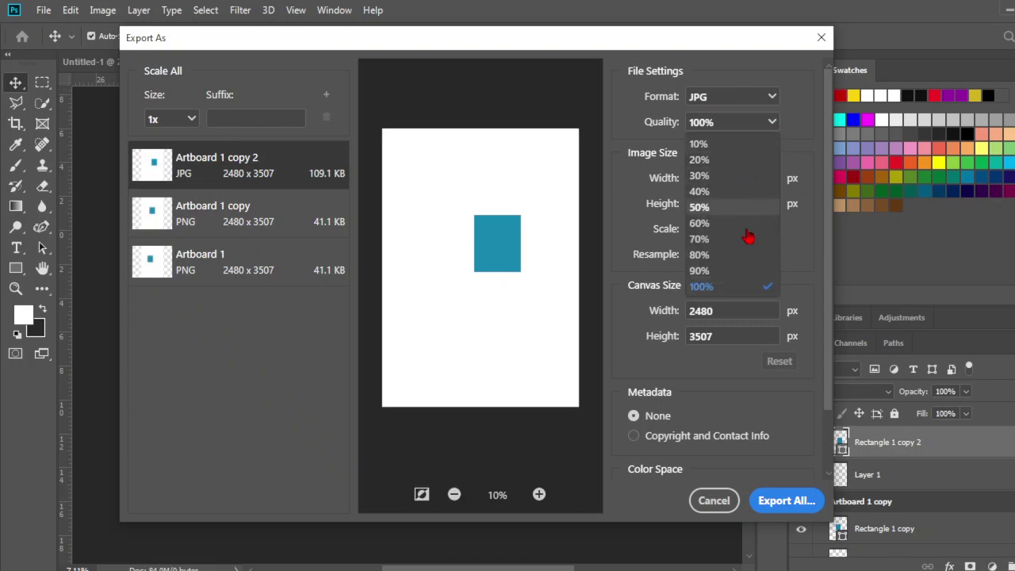
{"action": "left_click", "coordinate": [730, 287]}
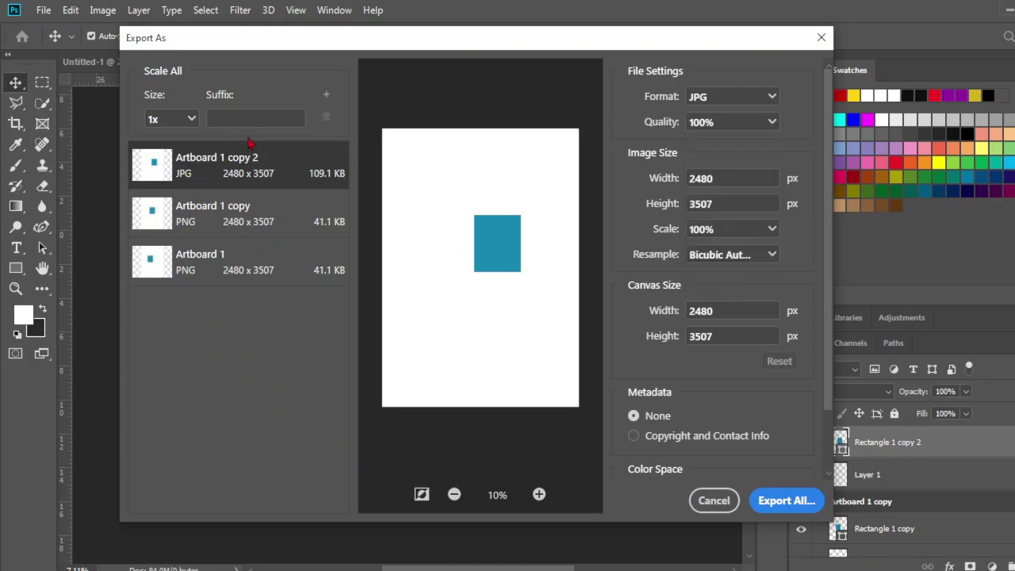
{"action": "left_click", "coordinate": [193, 123]}
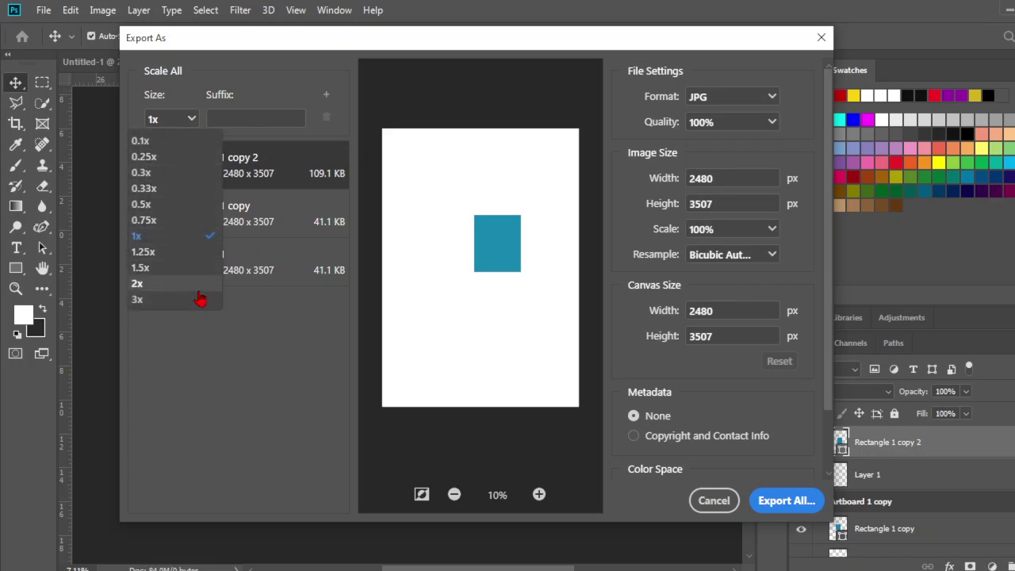
{"action": "left_click", "coordinate": [325, 339]}
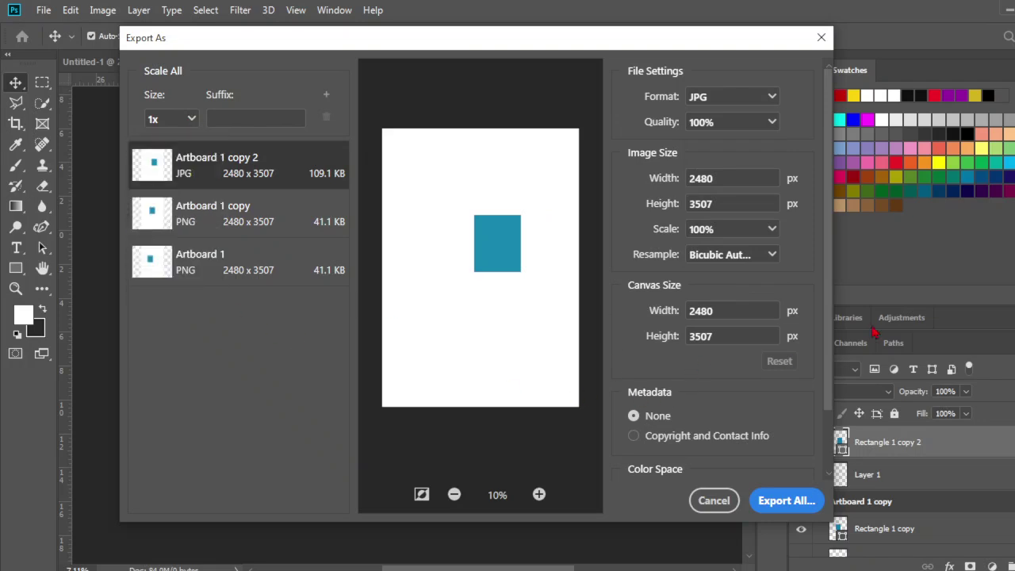
Examine the image size, canvas size, metadata and color space export settings, with the artboards selected individually and all together.
{"action": "scroll", "coordinate": [832, 299], "scroll_direction": "down", "scroll_amount": 3}
{"action": "scroll", "coordinate": [817, 278], "scroll_direction": "up", "scroll_amount": 3}
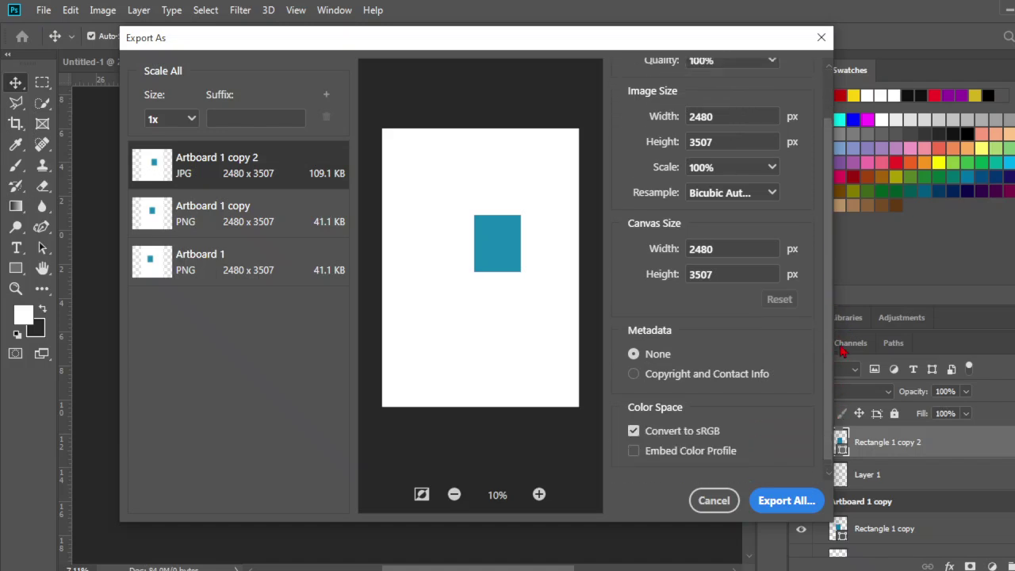
{"action": "left_click", "coordinate": [221, 224], "text": "shift"}
{"action": "left_click", "coordinate": [226, 270], "text": "shift"}
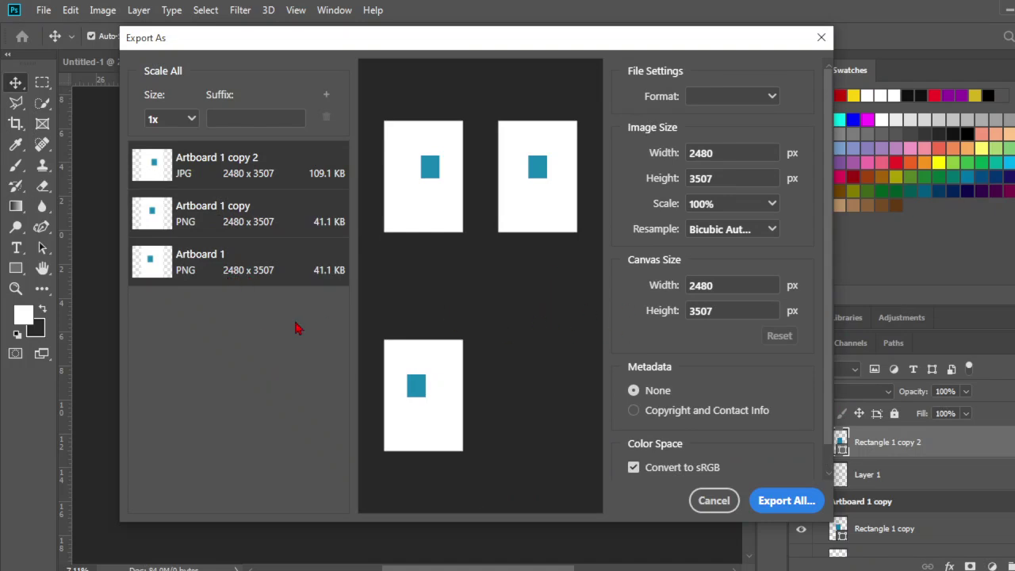
{"action": "left_click", "coordinate": [294, 269]}
{"action": "left_click", "coordinate": [294, 221]}
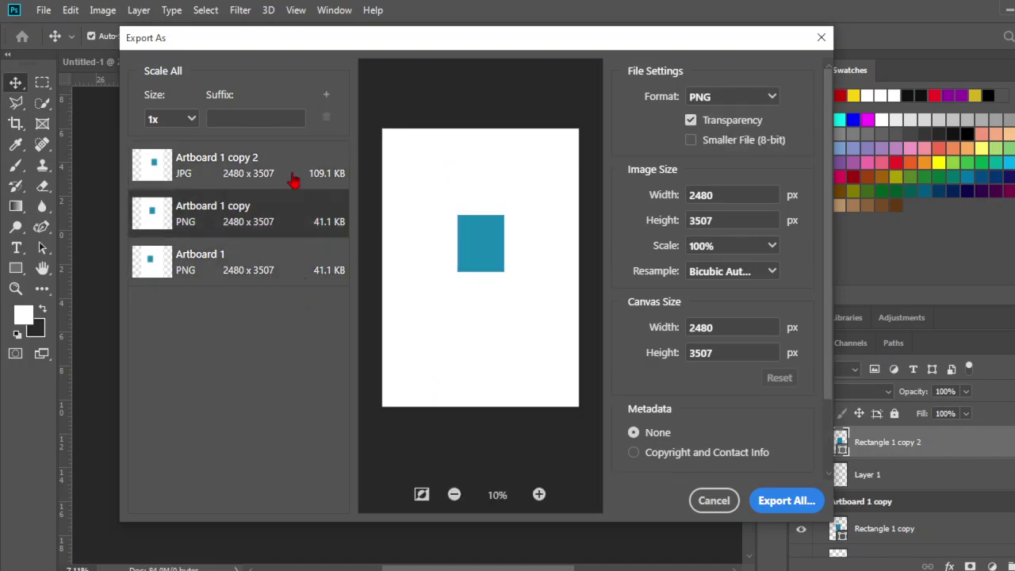
{"action": "left_click", "coordinate": [295, 167]}
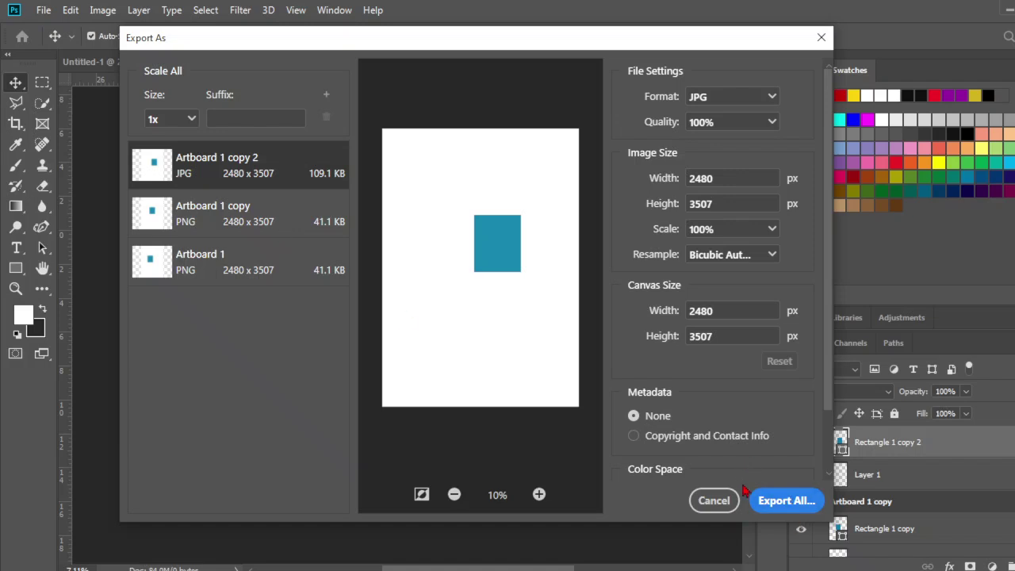
{"action": "left_click", "coordinate": [761, 505]}
{"action": "left_click", "coordinate": [270, 235], "text": "shift"}
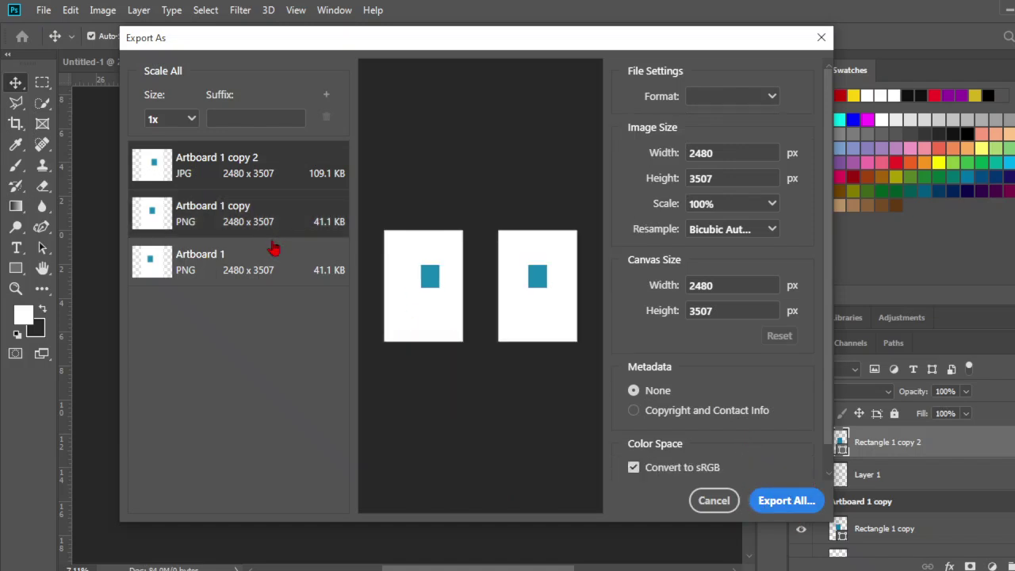
{"action": "left_click", "coordinate": [285, 274], "text": "shift"}
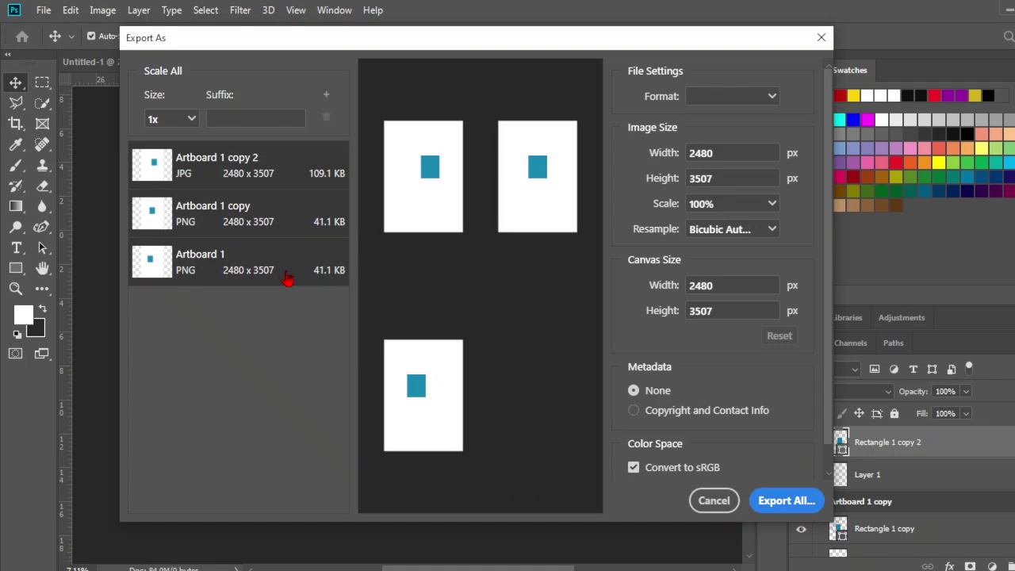
{"action": "left_click", "coordinate": [276, 177]}
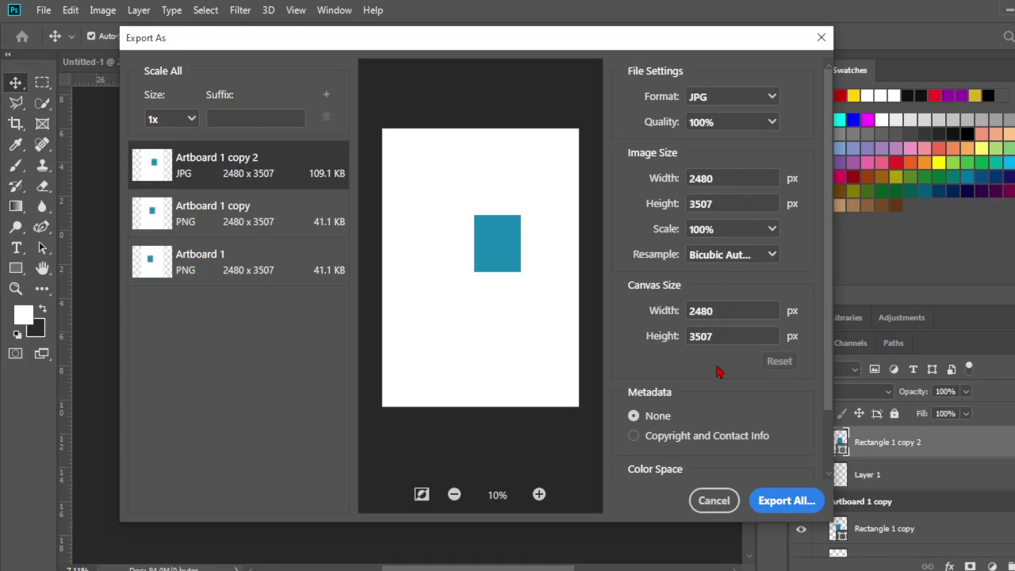
{"action": "scroll", "coordinate": [709, 379], "scroll_direction": "down", "scroll_amount": 2}
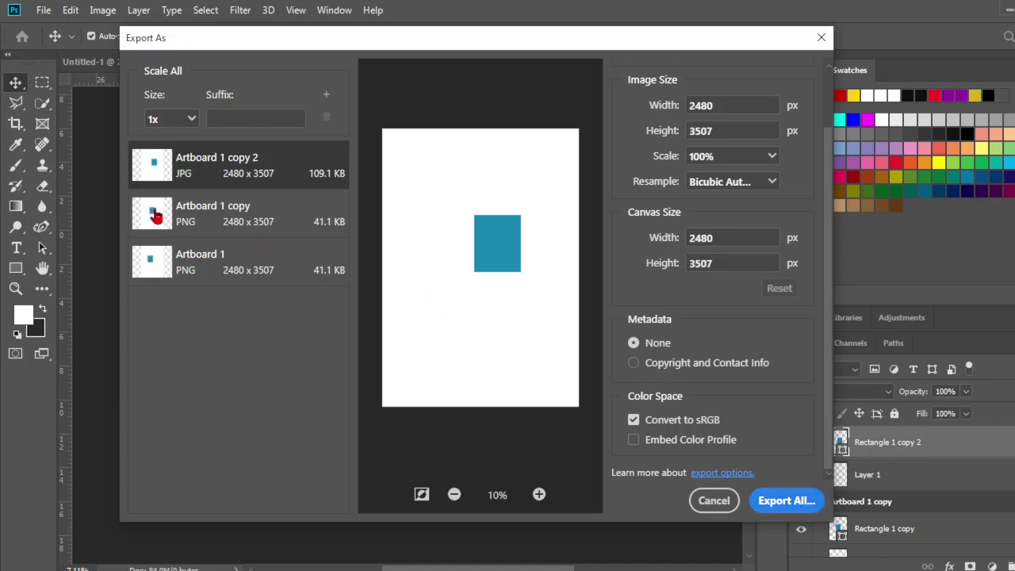
Export all artboards into a new folder named "company profile test" inside Downloads.
{"action": "left_click", "coordinate": [773, 505]}
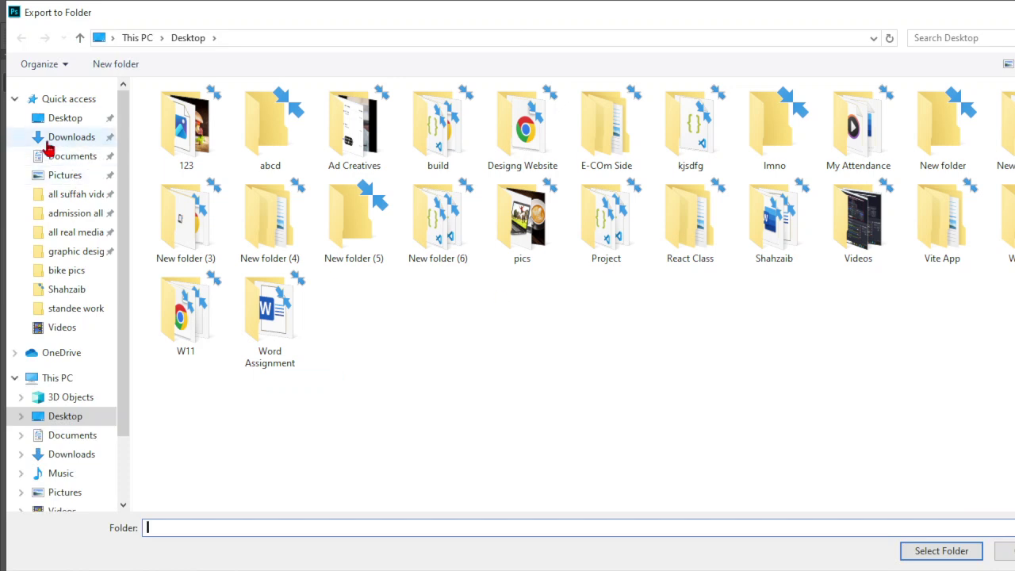
{"action": "left_click", "coordinate": [60, 138]}
{"action": "left_click", "coordinate": [141, 70]}
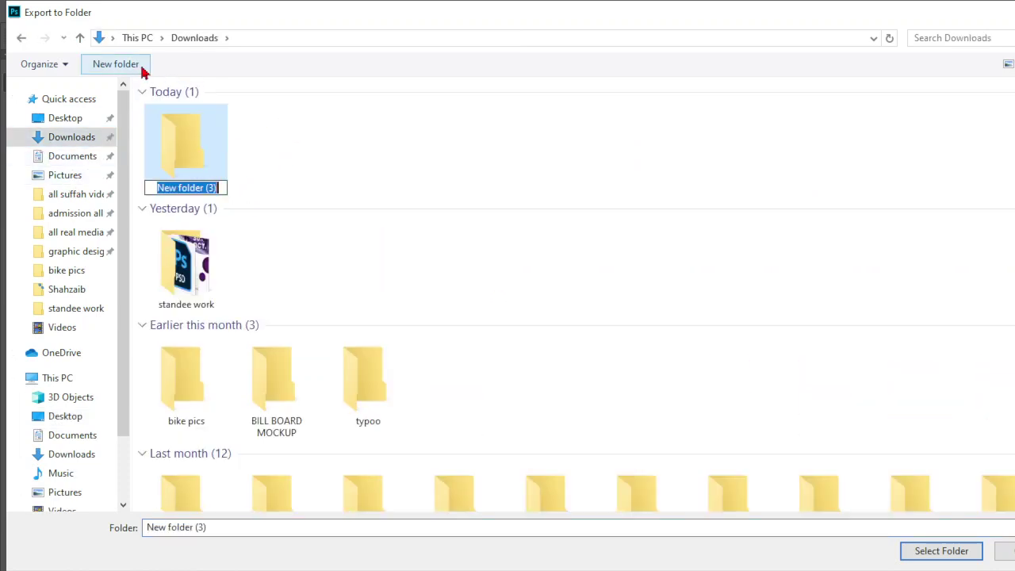
{"action": "type", "text": "company p"}
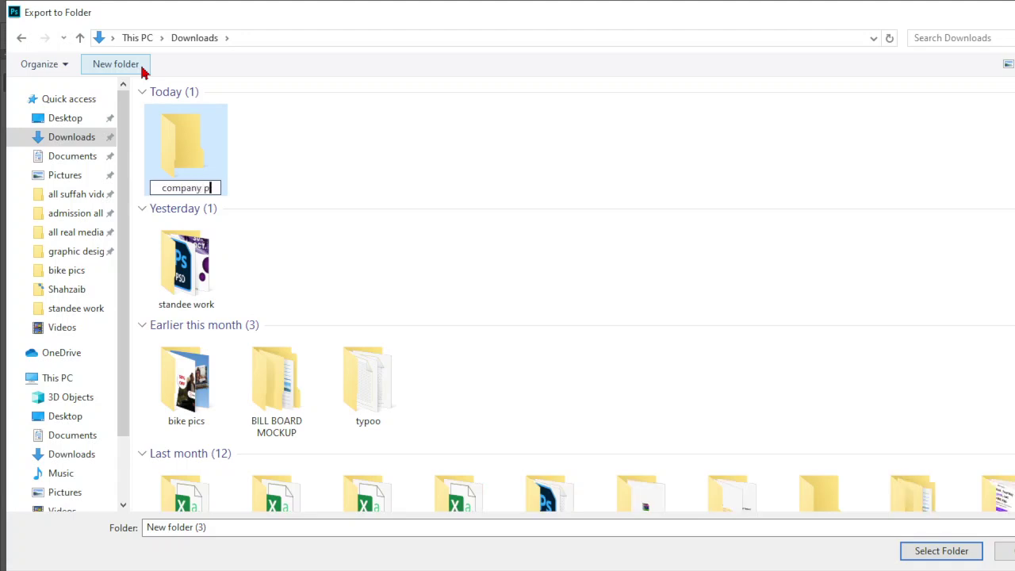
{"action": "type", "text": "rofile test"}
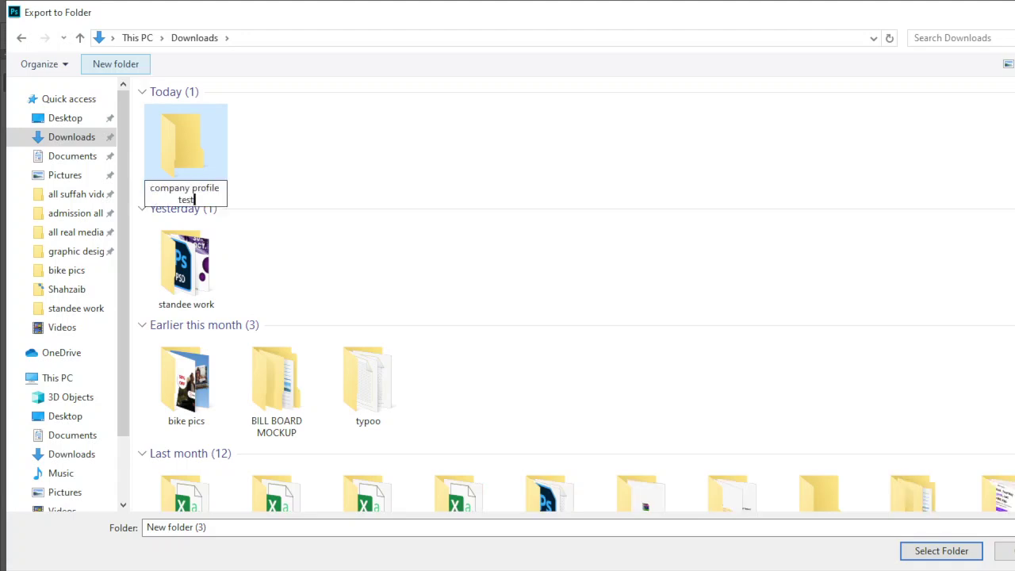
{"action": "key", "text": "Return"}
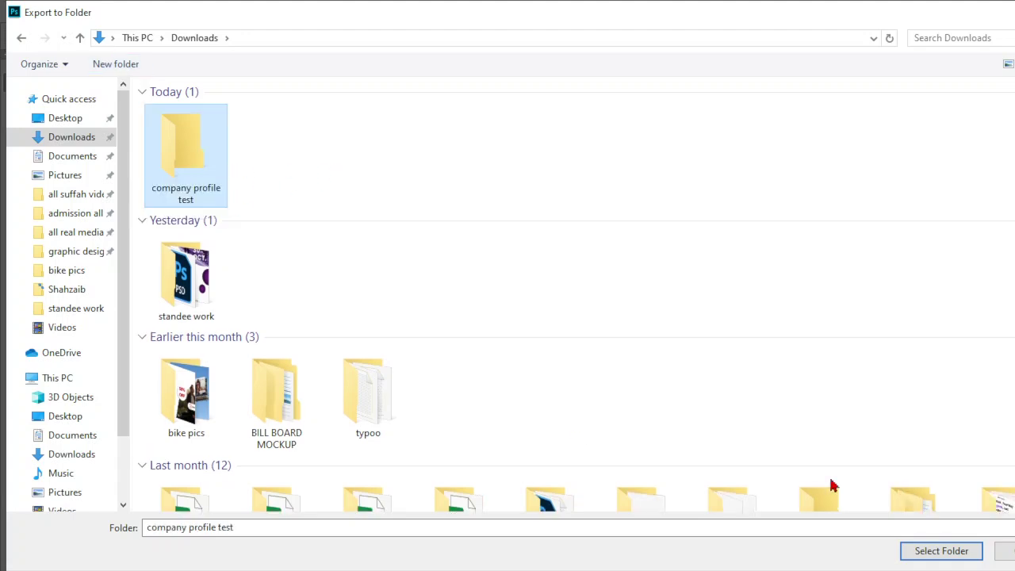
{"action": "double_click", "coordinate": [211, 173]}
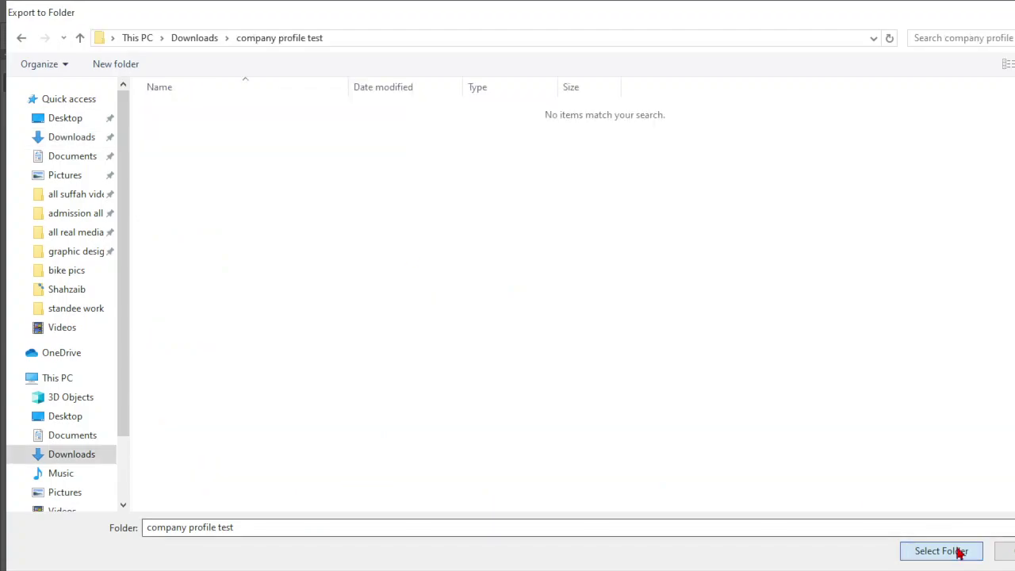
{"action": "left_click", "coordinate": [961, 551]}
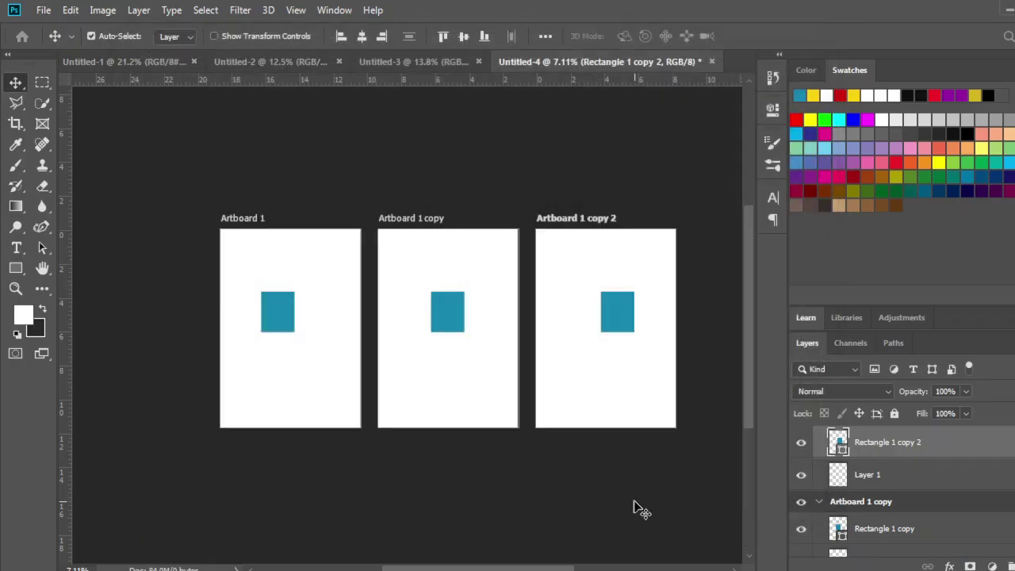
Switch to File Explorer, browse to the company profile test folder in Downloads, and open the exported Artboard 1 copy 2.jpg.
{"action": "key", "text": "super+d"}
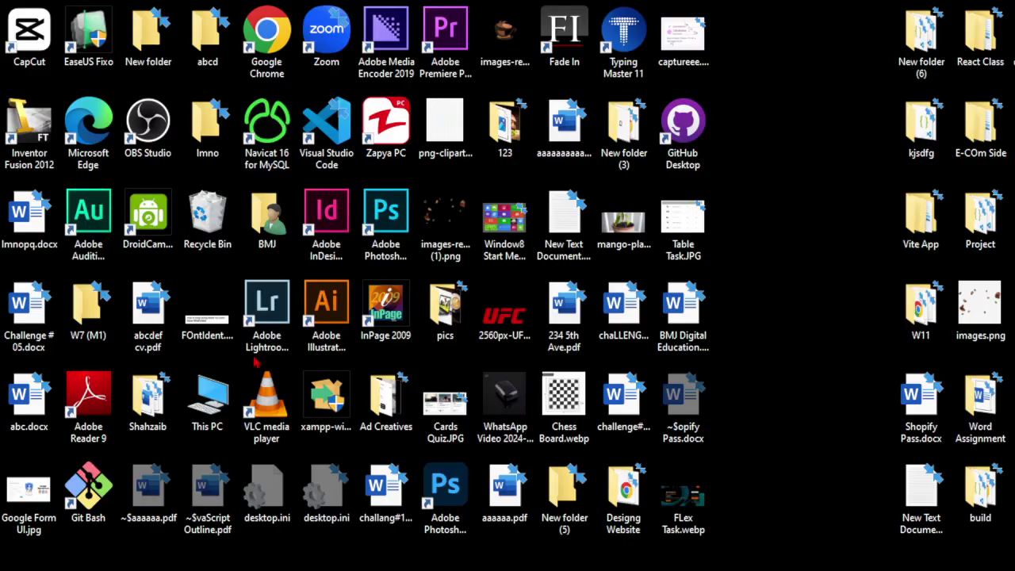
{"action": "key", "text": "Return"}
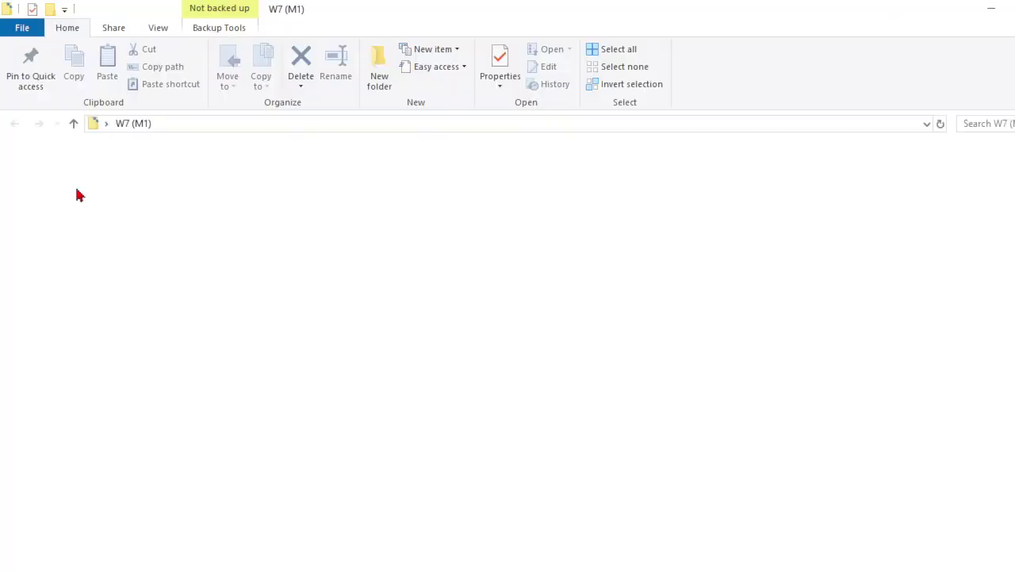
{"action": "left_click", "coordinate": [76, 199]}
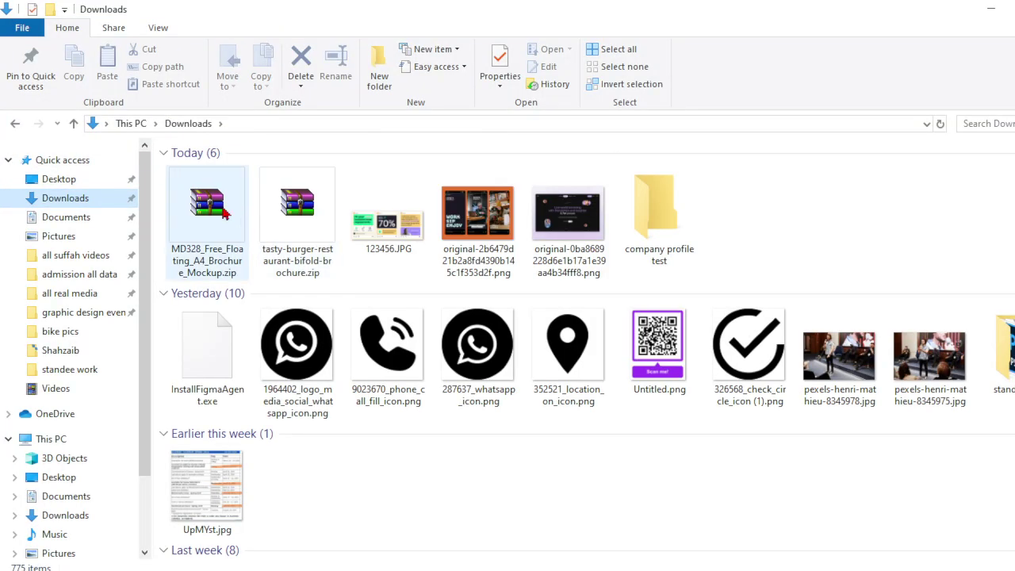
{"action": "double_click", "coordinate": [666, 238]}
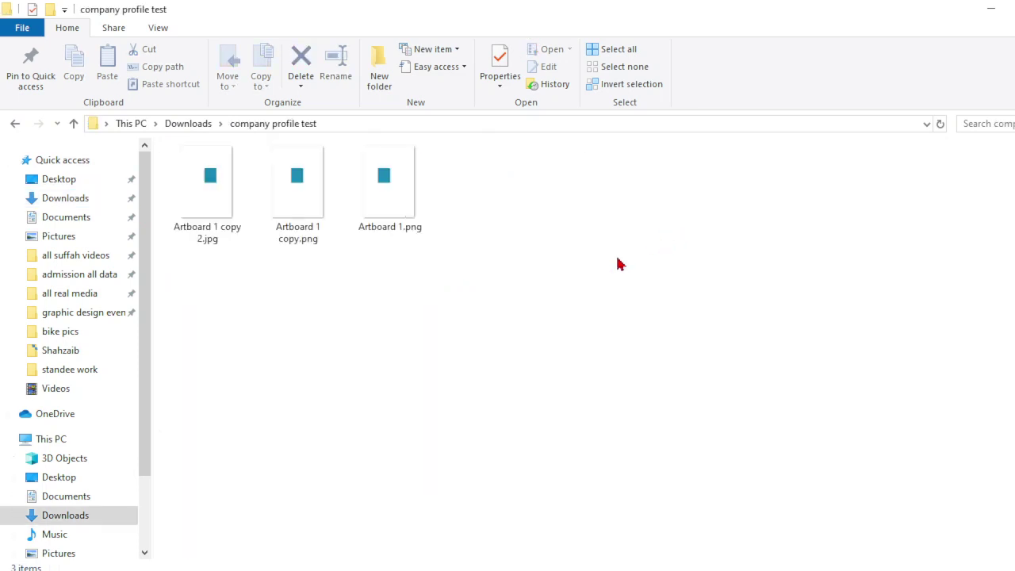
{"action": "double_click", "coordinate": [212, 218]}
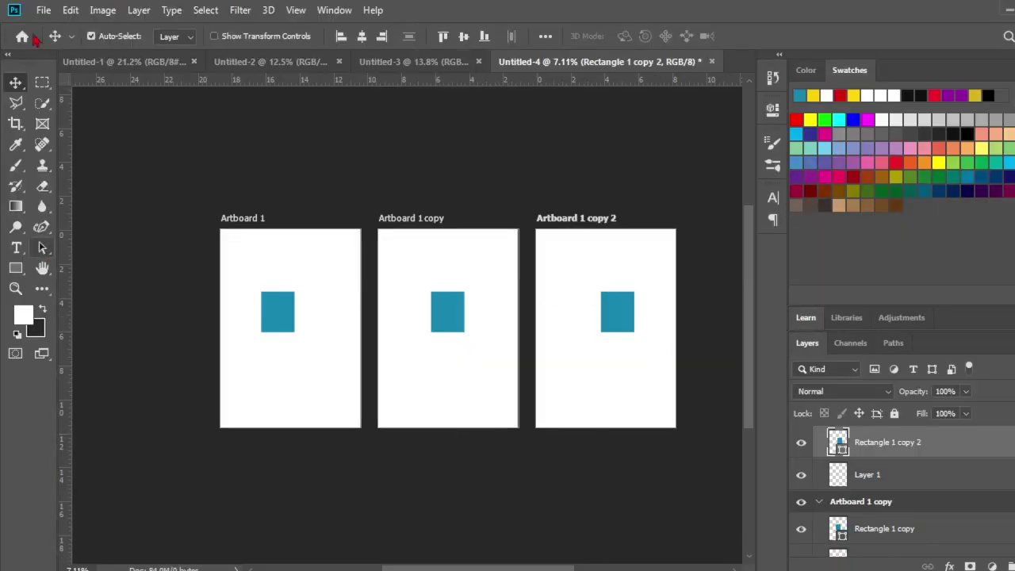
Reopen Export As for the three-artboard document in Photoshop.
{"action": "left_click", "coordinate": [44, 10]}
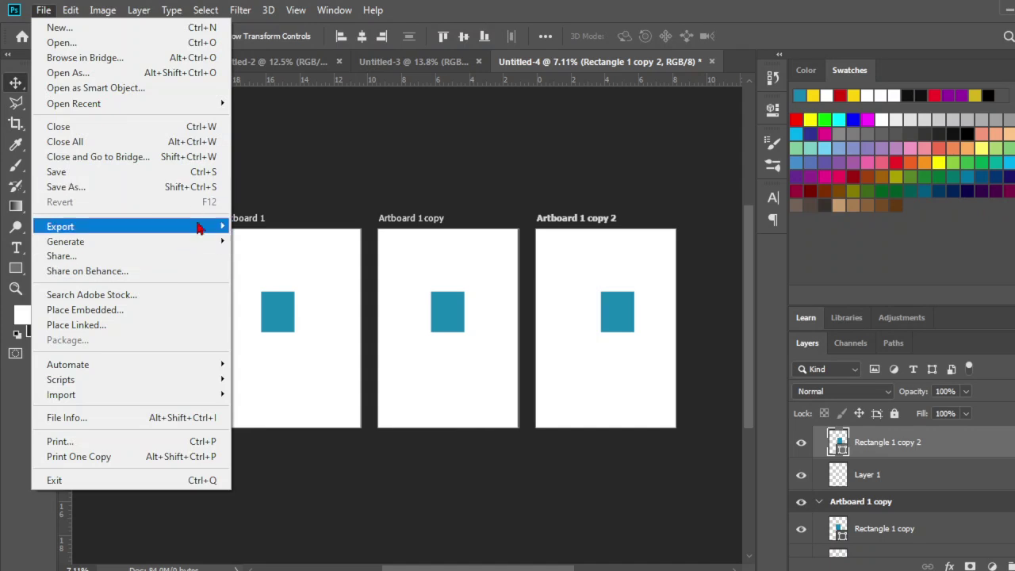
{"action": "mouse_move", "coordinate": [199, 226]}
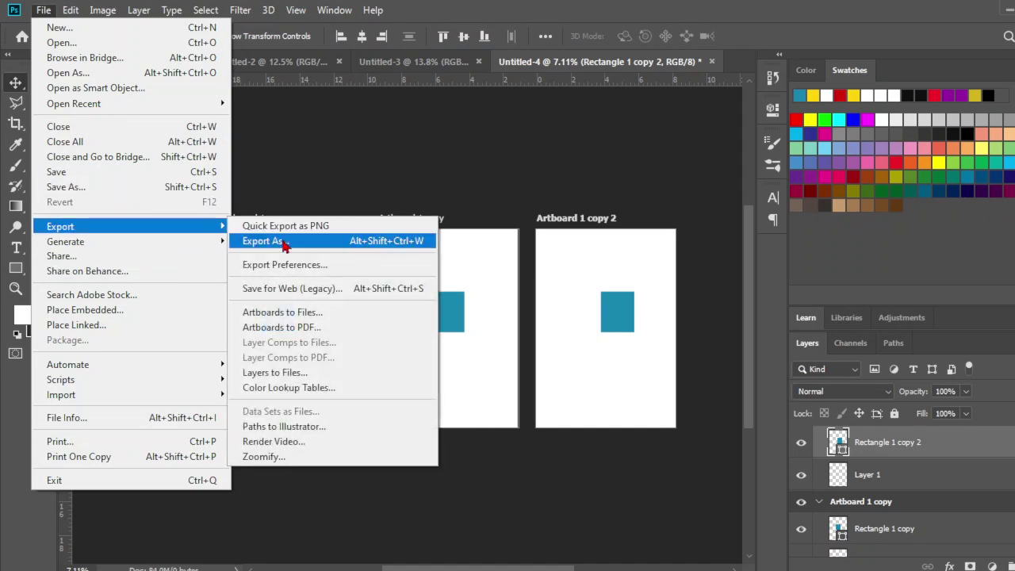
{"action": "left_click", "coordinate": [284, 244]}
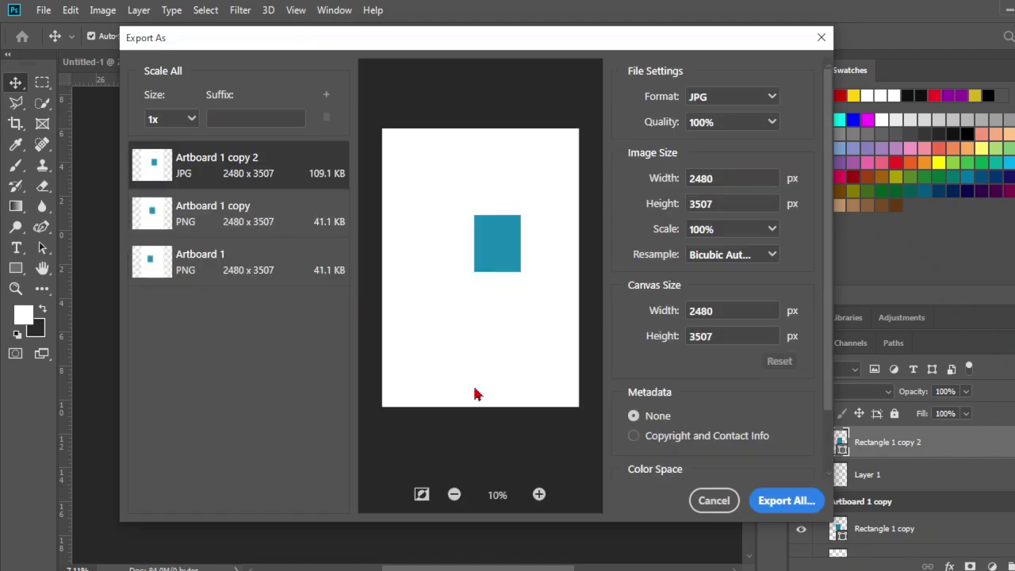
Look up Adobe's online help page on exporting files, and return to the Export As settings in Photoshop.
{"action": "scroll", "coordinate": [646, 307], "scroll_direction": "down", "scroll_amount": 2}
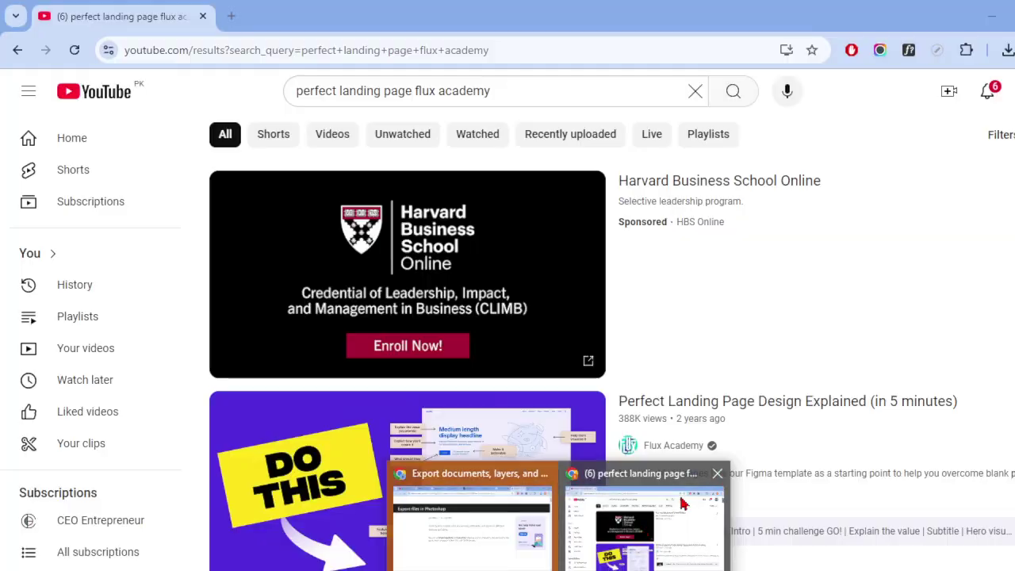
{"action": "left_click", "coordinate": [523, 528]}
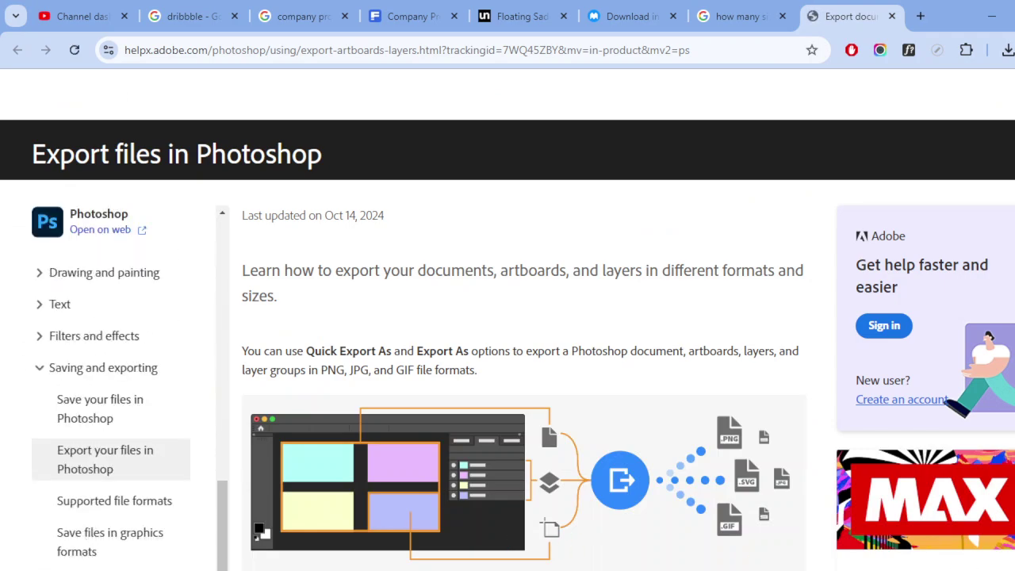
{"action": "key", "text": "alt+Tab"}
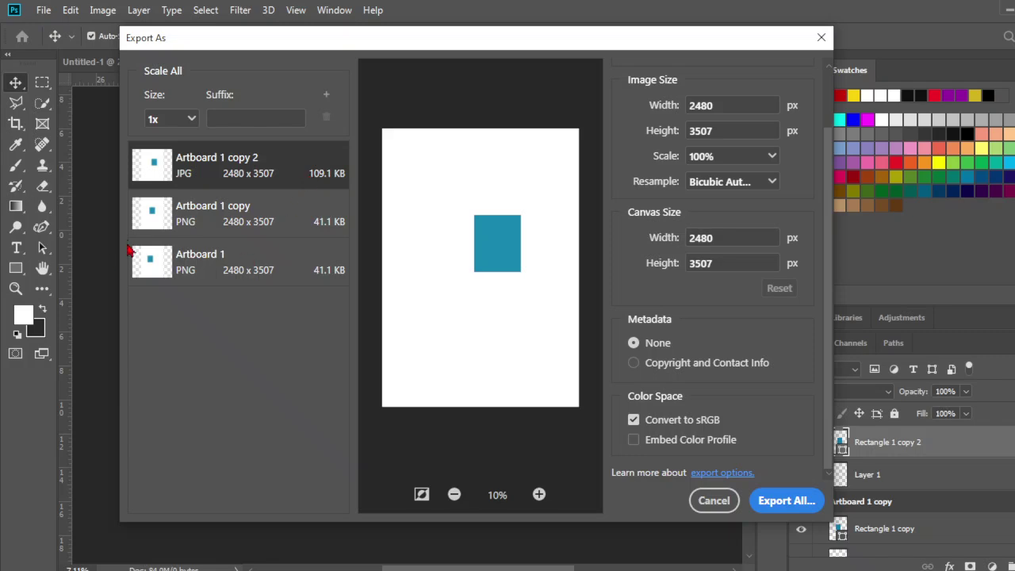
Compare the file format, image size, metadata and color space settings of the three artboards, keeping Artboard 1 copy 2 as JPG.
{"action": "left_click", "coordinate": [228, 222]}
{"action": "left_click", "coordinate": [246, 255]}
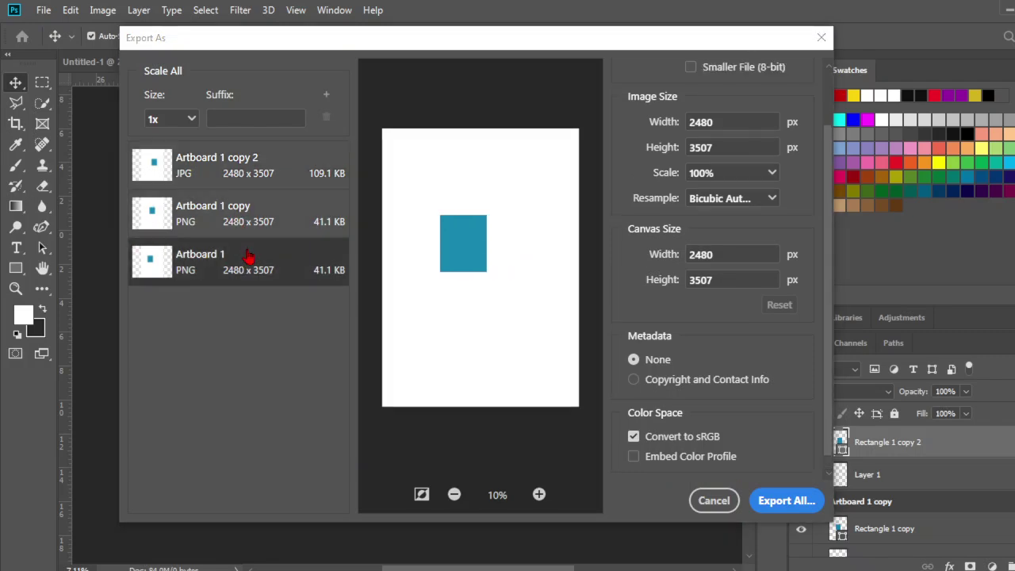
{"action": "scroll", "coordinate": [723, 119], "scroll_direction": "up", "scroll_amount": 2}
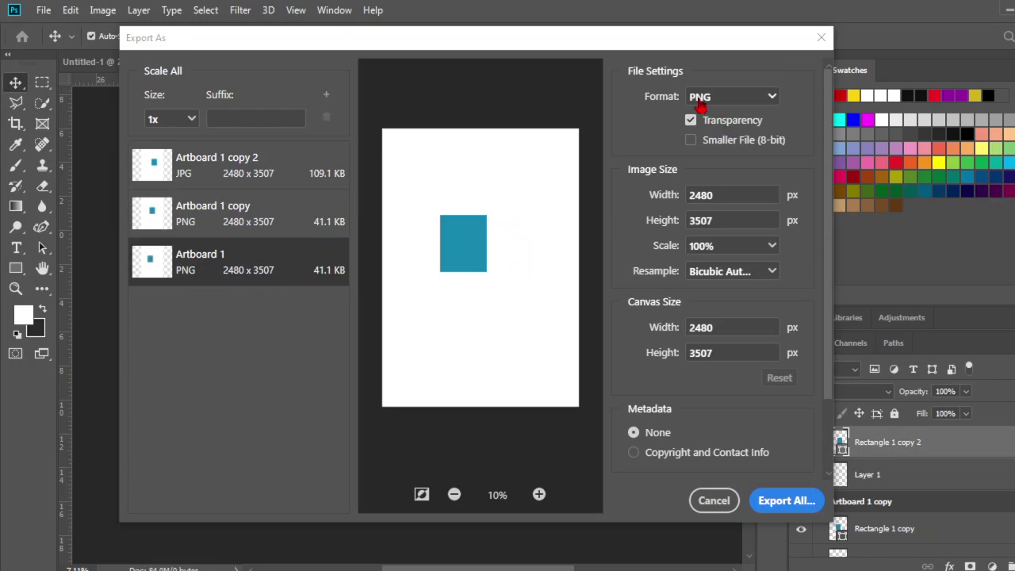
{"action": "left_click", "coordinate": [266, 176]}
{"action": "left_click", "coordinate": [744, 97]}
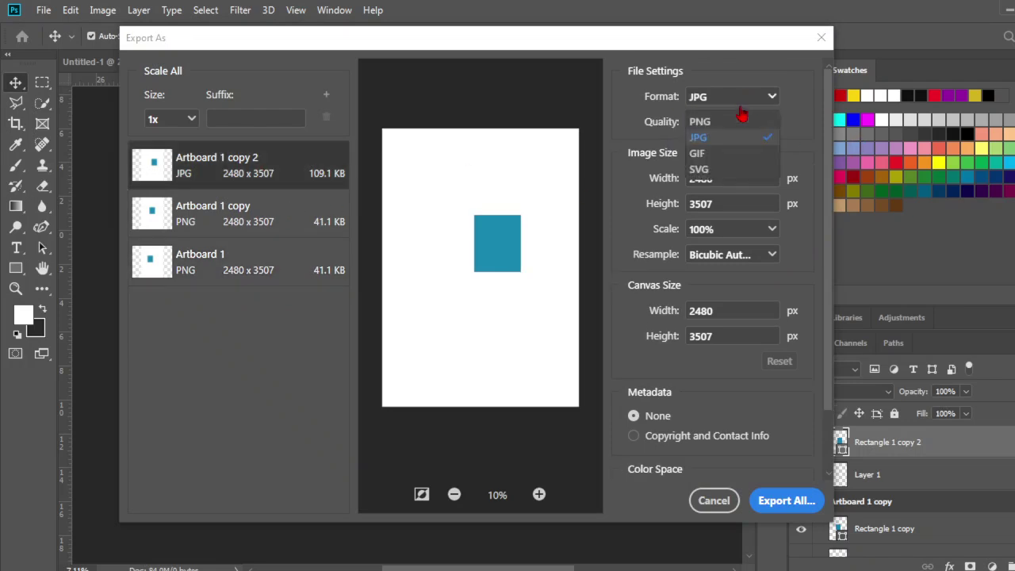
{"action": "left_click", "coordinate": [734, 143]}
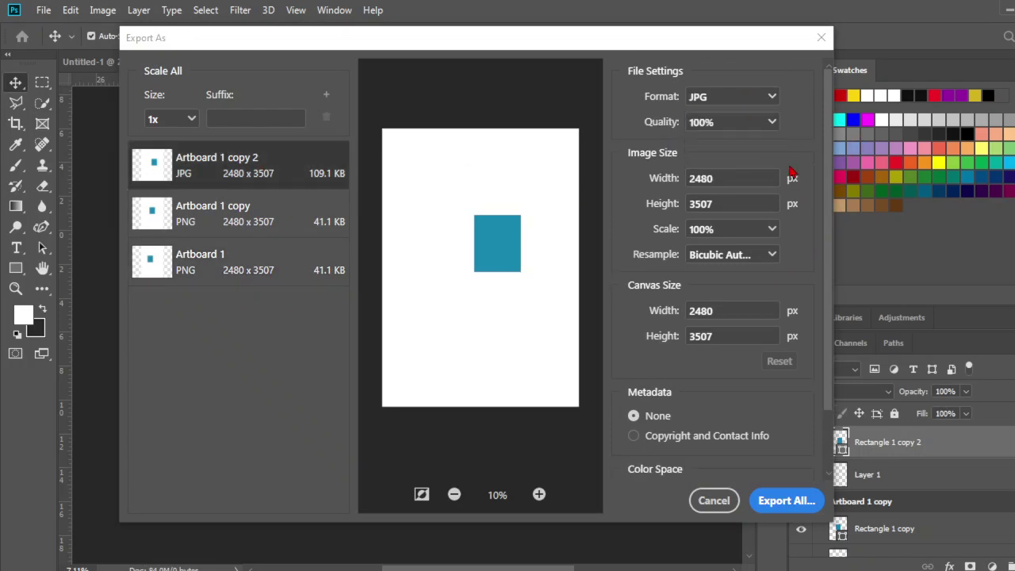
{"action": "scroll", "coordinate": [793, 167], "scroll_direction": "down", "scroll_amount": 3}
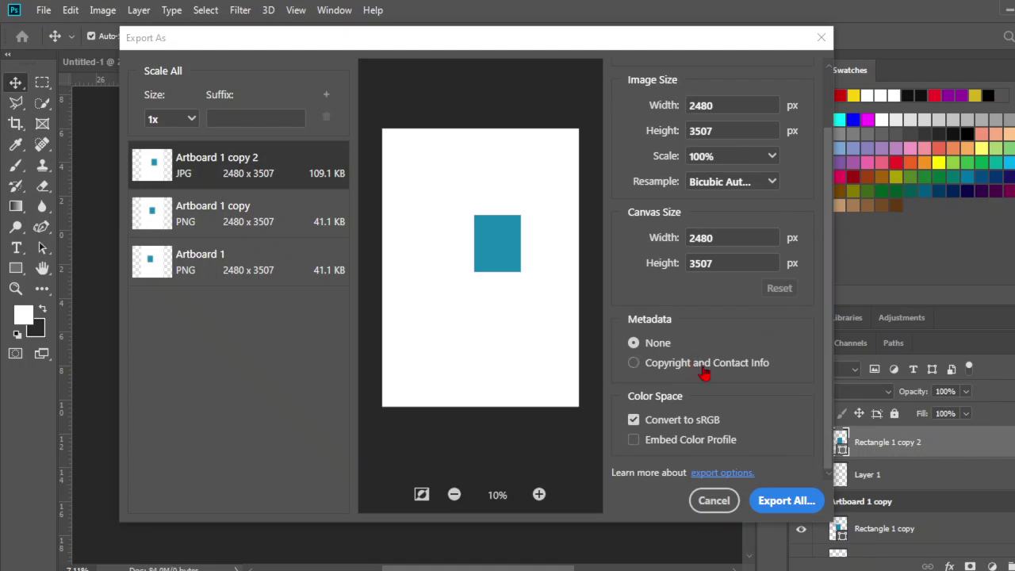
{"action": "left_click", "coordinate": [211, 219]}
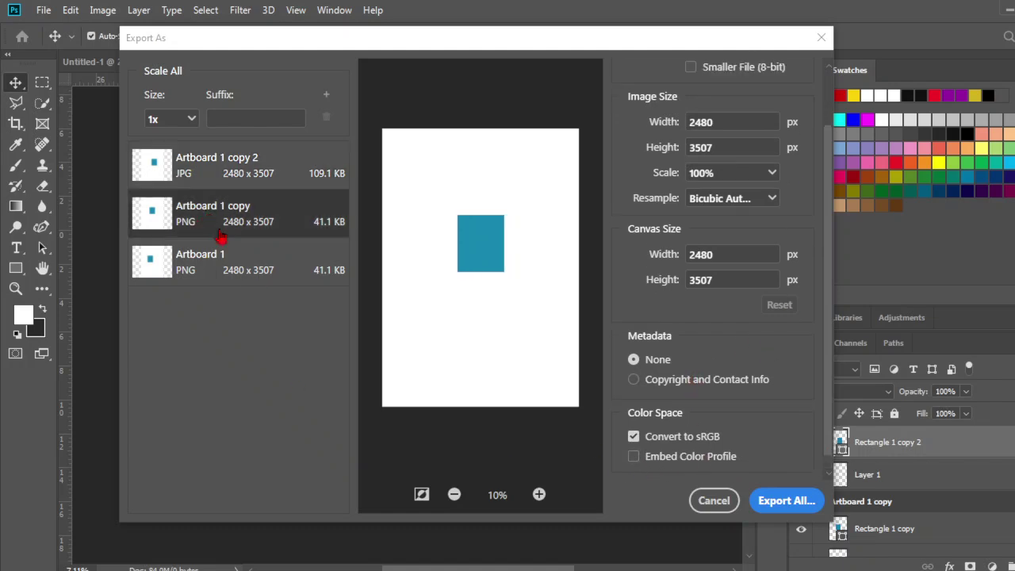
{"action": "left_click", "coordinate": [265, 278]}
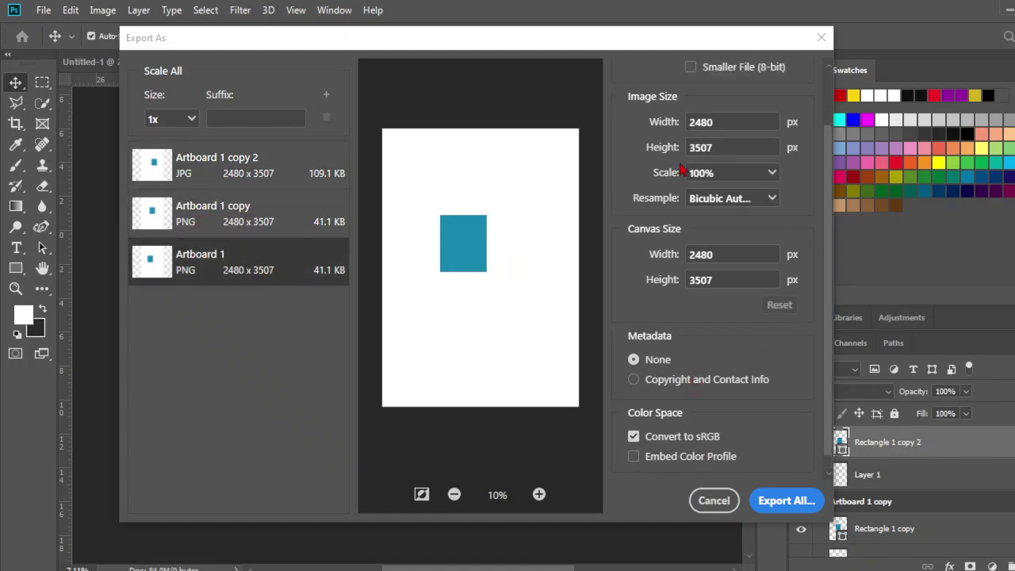
{"action": "scroll", "coordinate": [680, 170], "scroll_direction": "up", "scroll_amount": 2}
{"action": "left_click", "coordinate": [253, 190]}
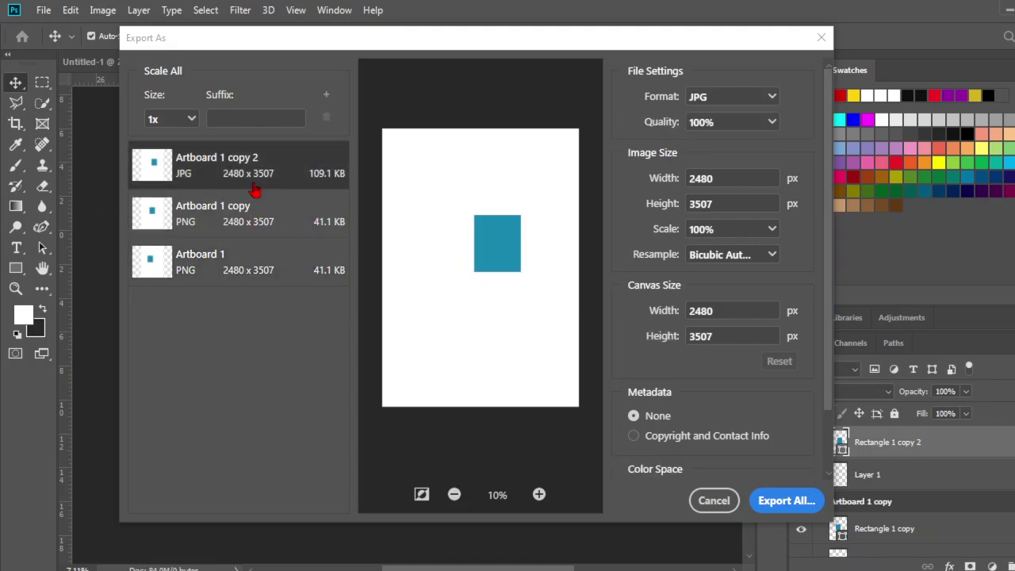
Set the export scale for all artboards to 3x and preview each artboard, ending on Artboard 1.
{"action": "left_click", "coordinate": [191, 123]}
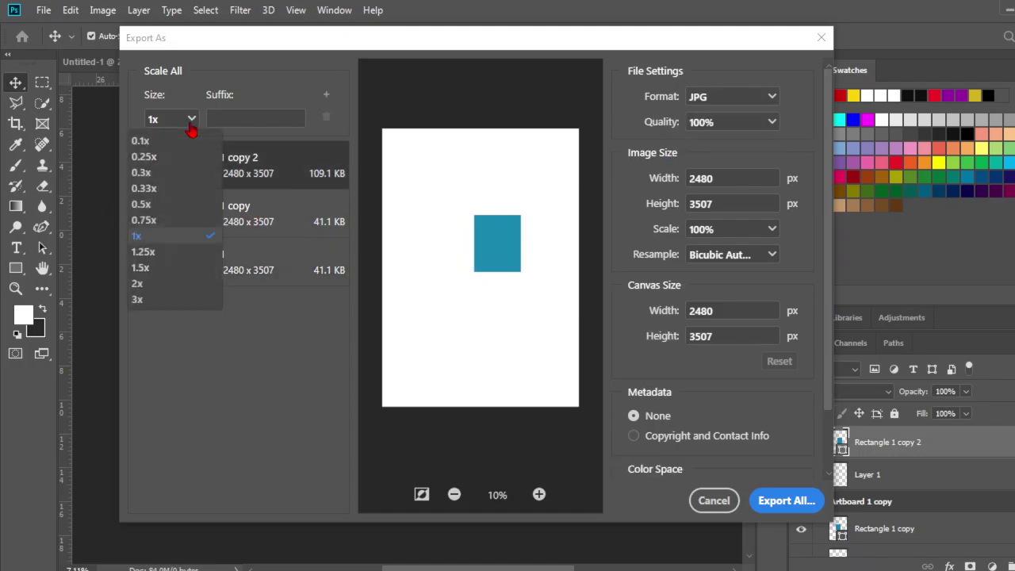
{"action": "left_click", "coordinate": [188, 307]}
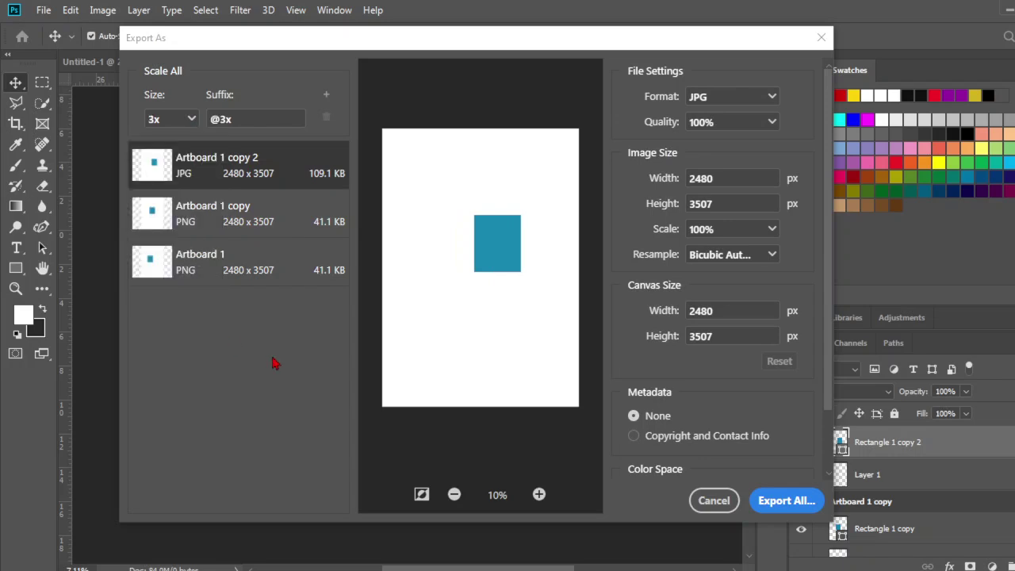
{"action": "left_click", "coordinate": [253, 220]}
{"action": "left_click", "coordinate": [264, 276]}
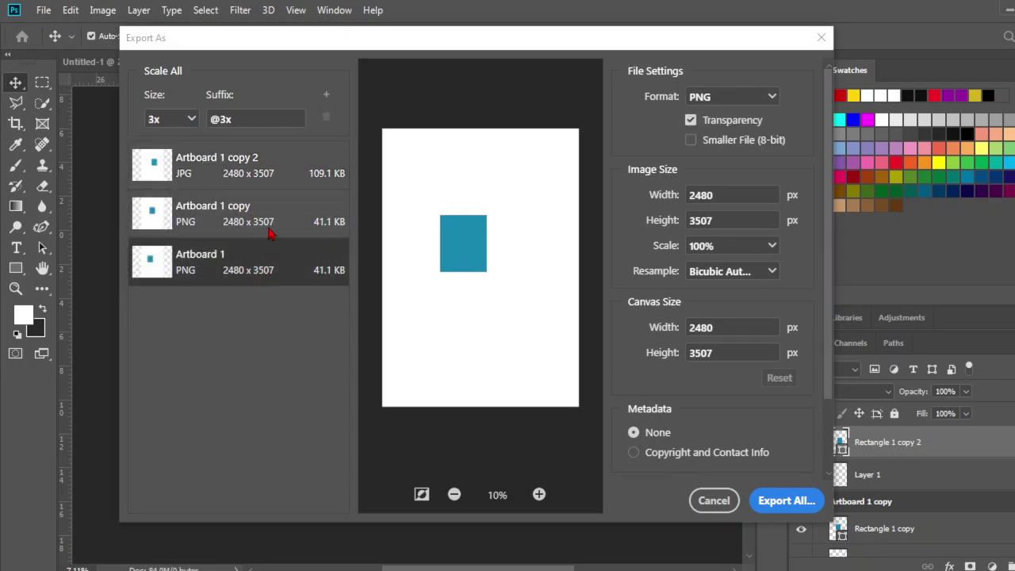
{"action": "left_click", "coordinate": [269, 231]}
{"action": "left_click", "coordinate": [261, 171]}
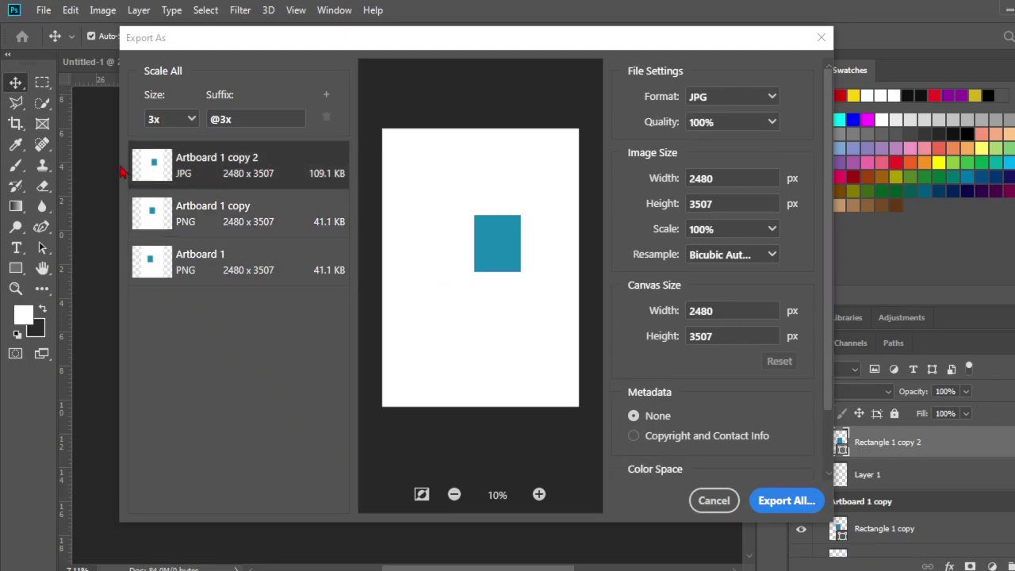
{"action": "left_click", "coordinate": [157, 218]}
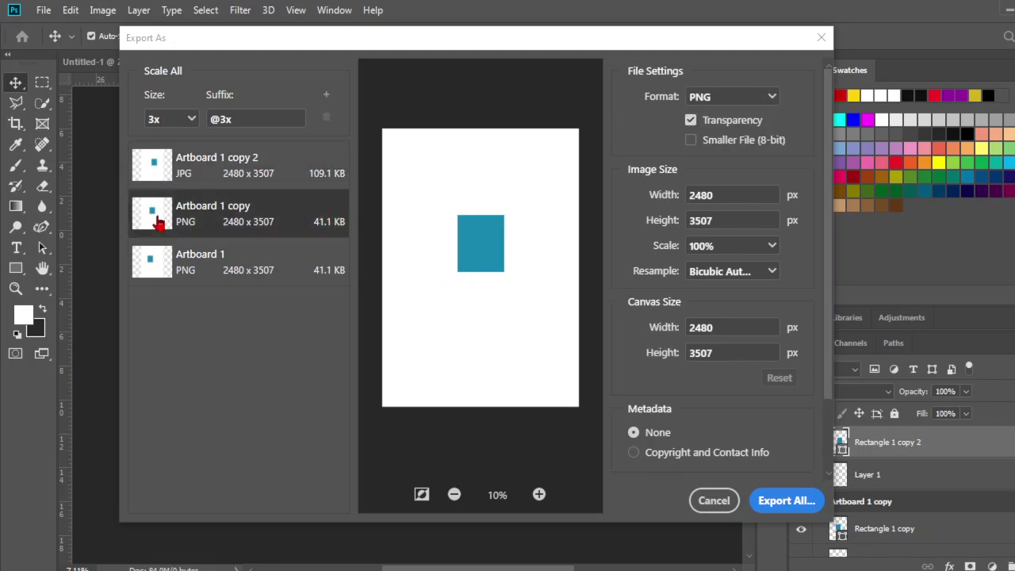
{"action": "left_click", "coordinate": [276, 262]}
{"action": "left_click", "coordinate": [268, 164]}
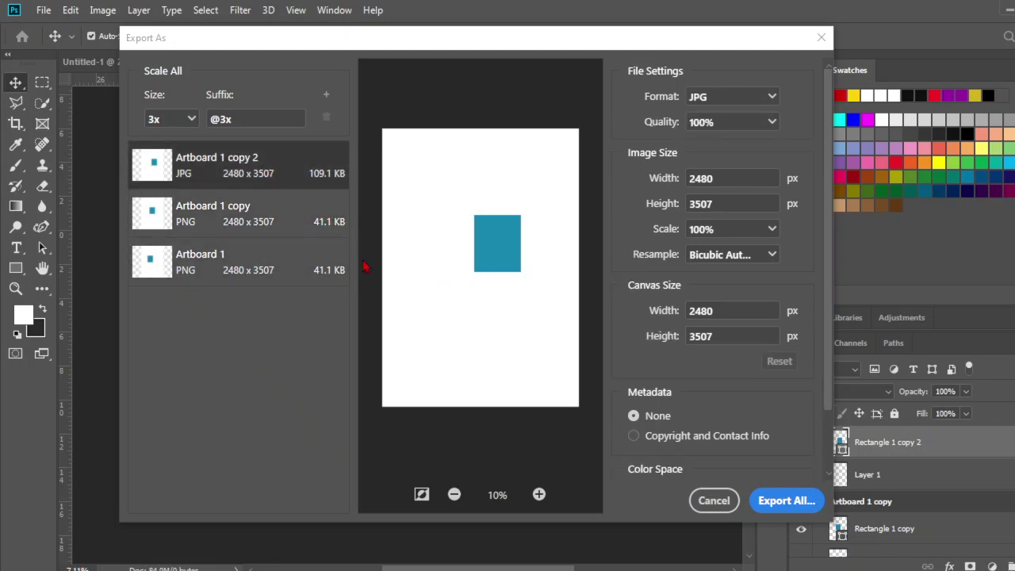
{"action": "left_click", "coordinate": [301, 226]}
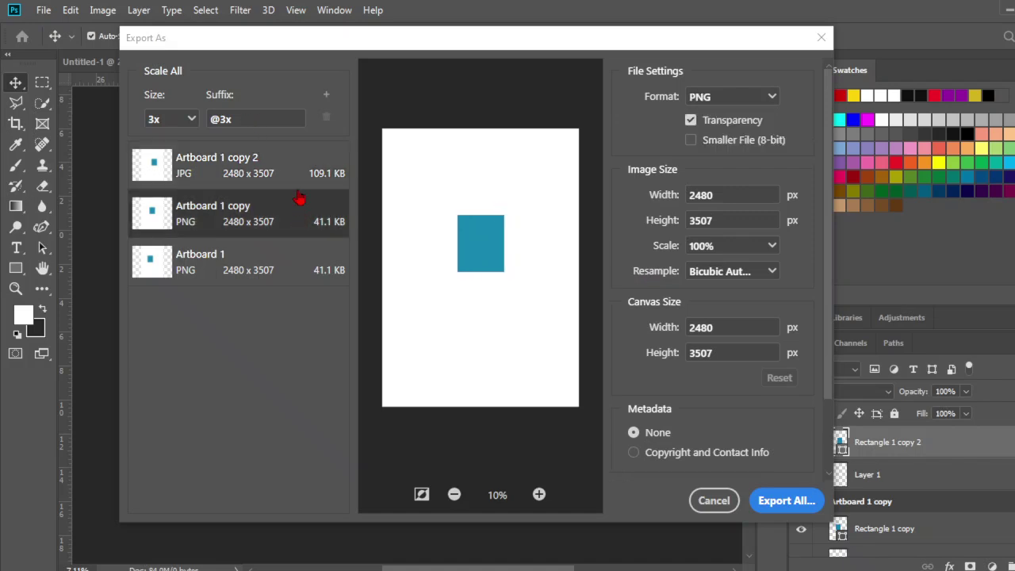
{"action": "left_click", "coordinate": [299, 246]}
Add a second export size at 1x and remove it again.
{"action": "left_click", "coordinate": [326, 96]}
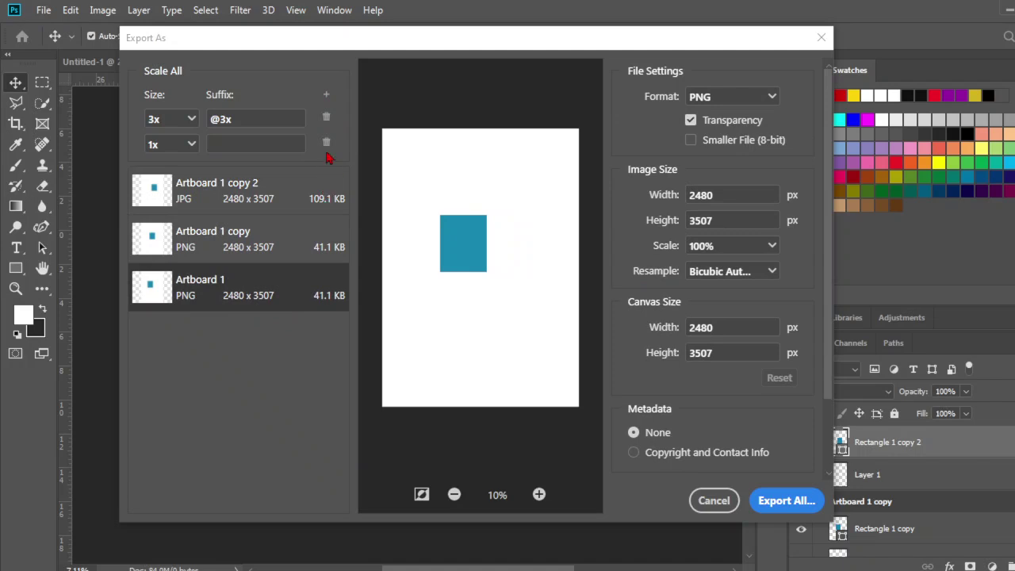
{"action": "left_click", "coordinate": [326, 144]}
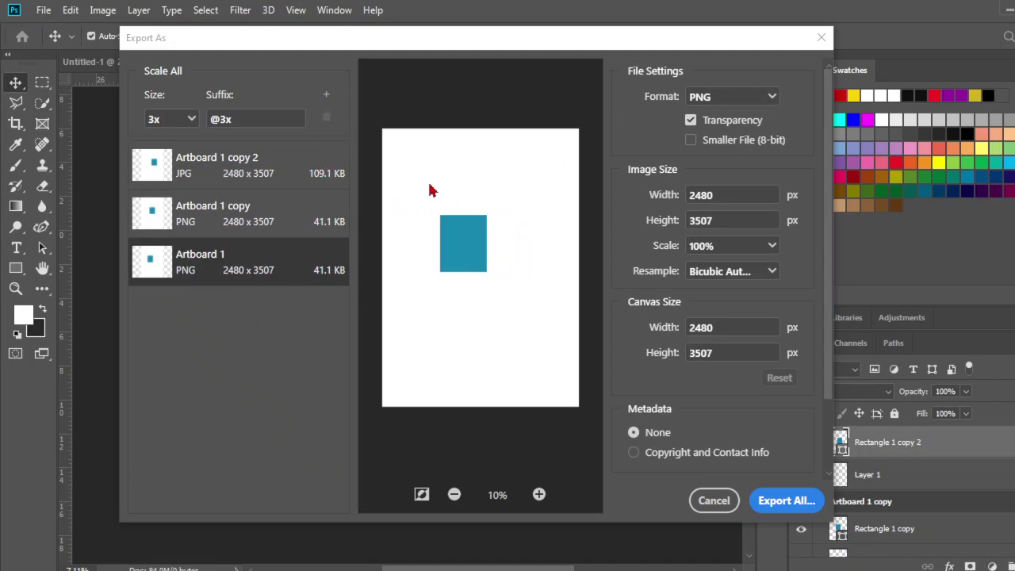
Leave the Export As settings without exporting and review the Quick Export format, location, metadata and color space in Export Preferences.
{"action": "left_click", "coordinate": [723, 502]}
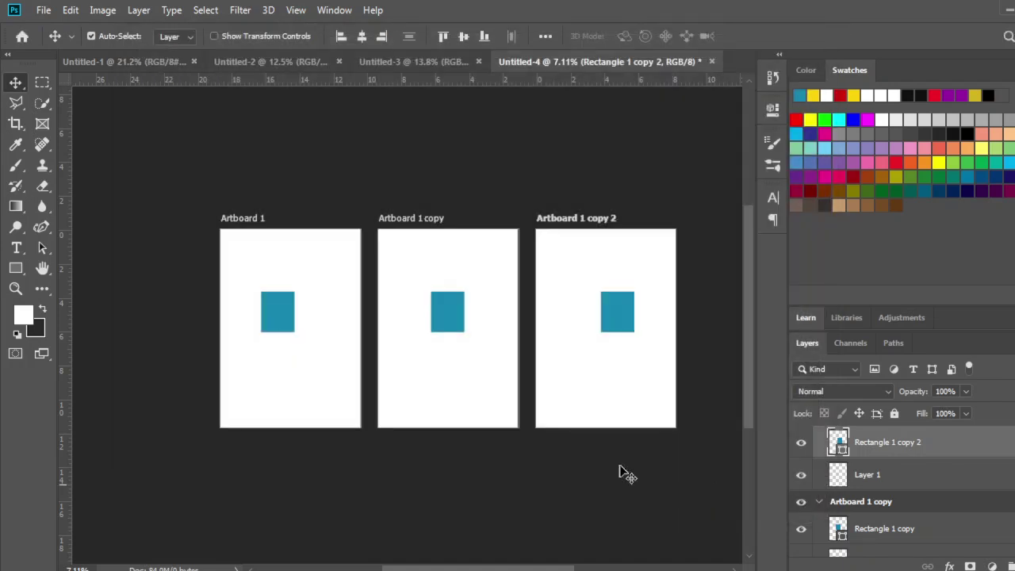
{"action": "left_click", "coordinate": [92, 14]}
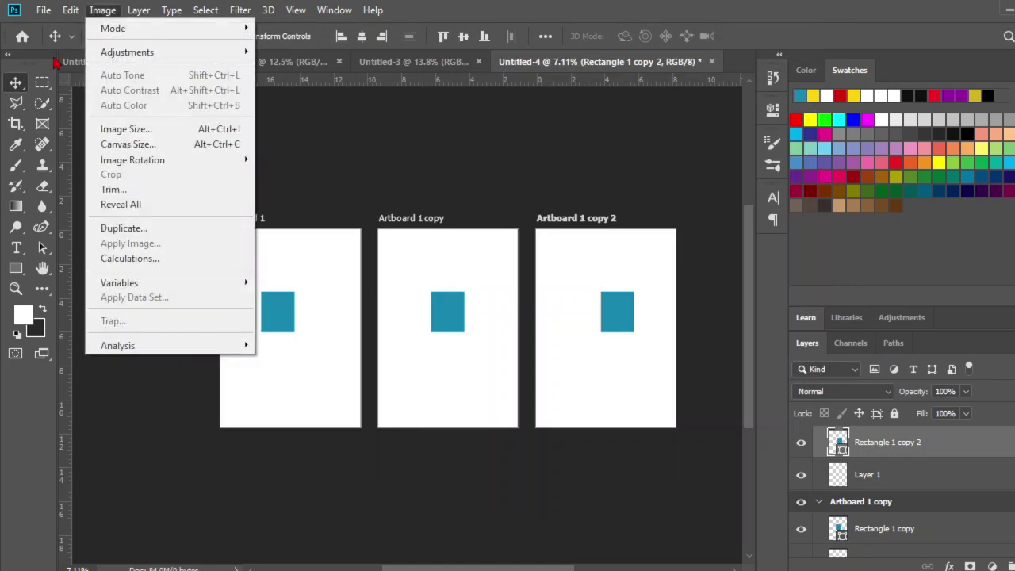
{"action": "mouse_move", "coordinate": [44, 10]}
{"action": "mouse_move", "coordinate": [199, 225]}
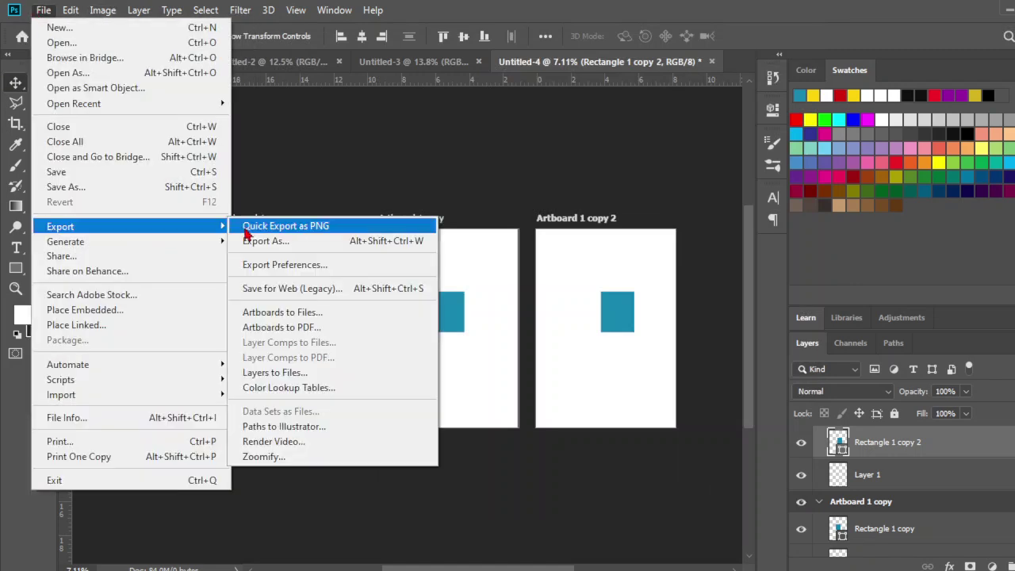
{"action": "left_click", "coordinate": [322, 265]}
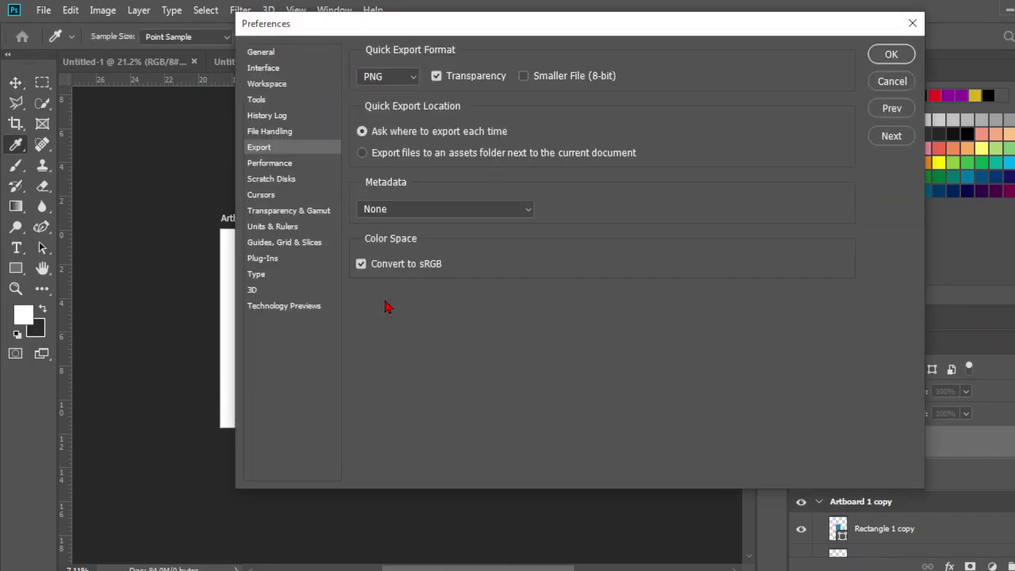
{"action": "left_click", "coordinate": [891, 84]}
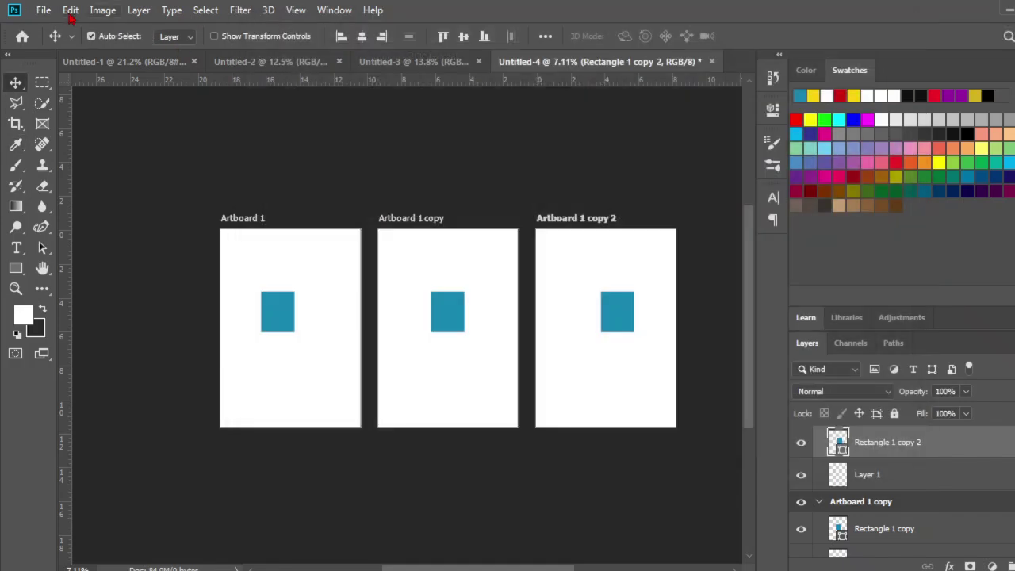
Reopen the Export As settings and preview Artboard 1 copy and Artboard 1 in turn.
{"action": "left_click", "coordinate": [45, 11]}
{"action": "mouse_move", "coordinate": [191, 227]}
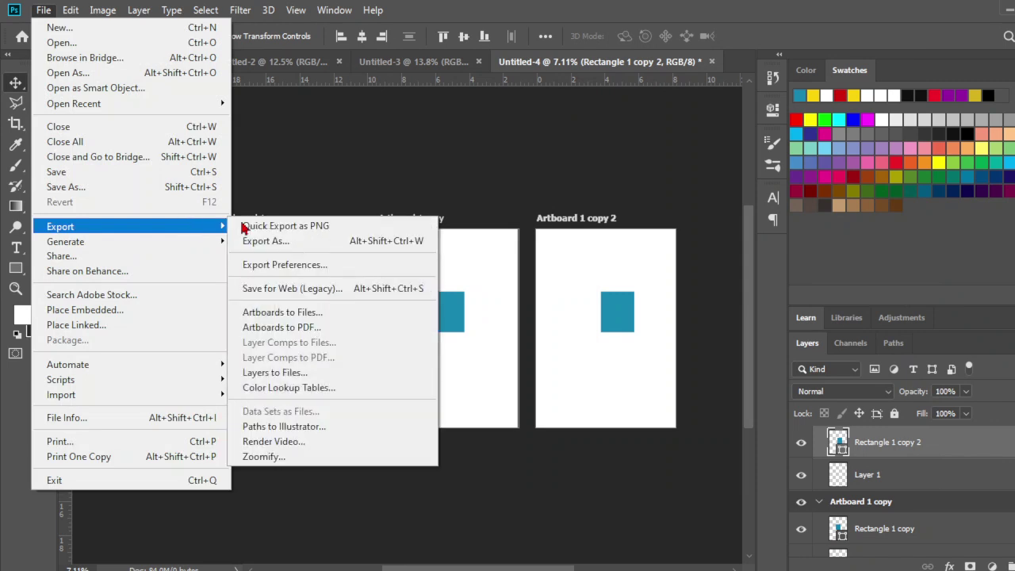
{"action": "left_click", "coordinate": [312, 242]}
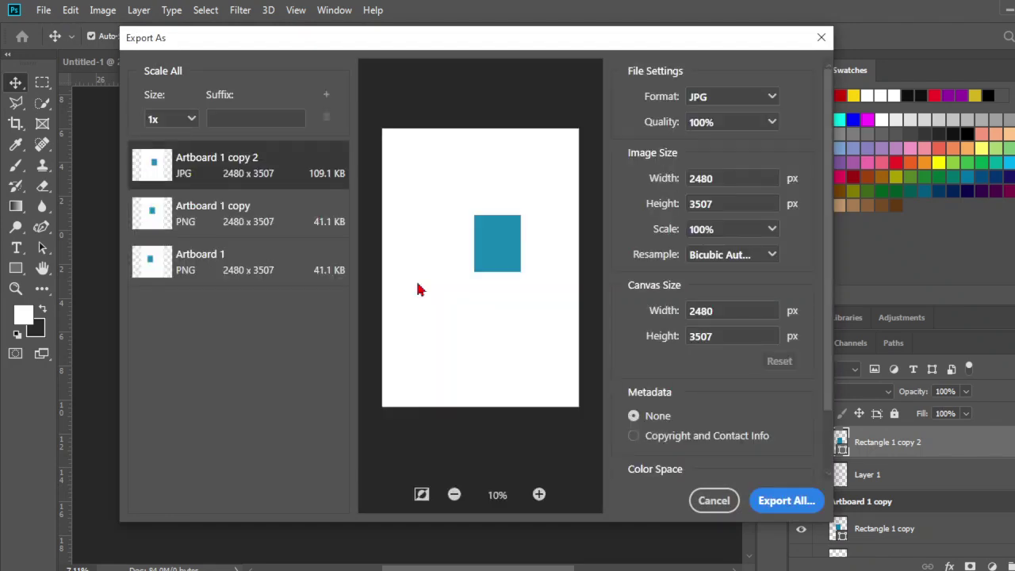
{"action": "left_click", "coordinate": [304, 225]}
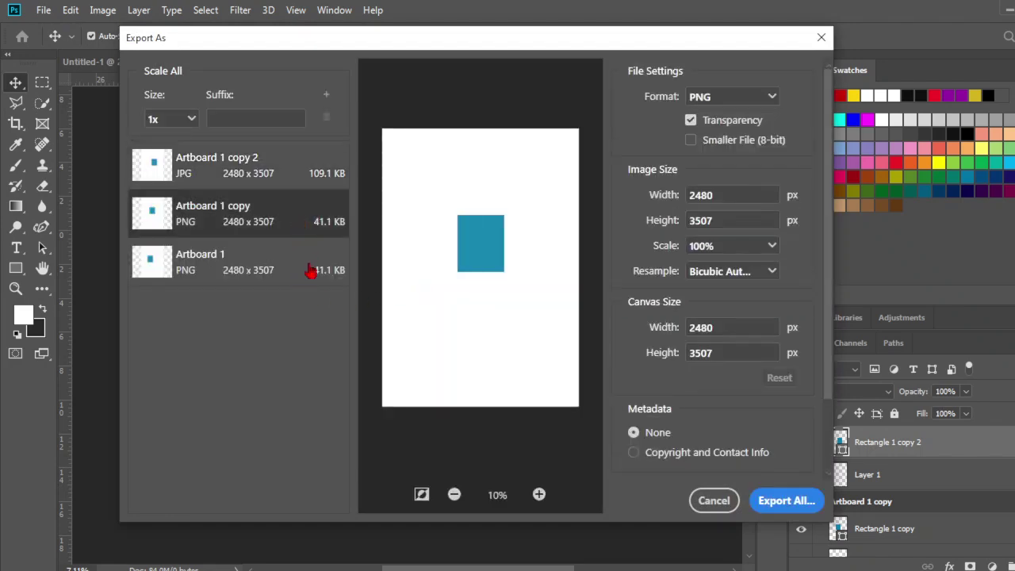
{"action": "left_click", "coordinate": [311, 270]}
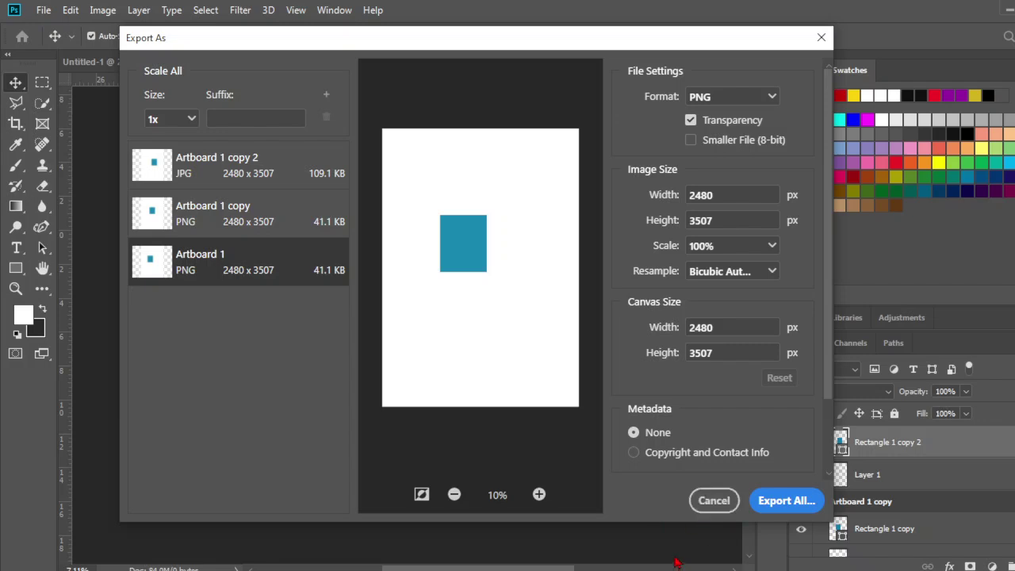
Find Adobe Illustrator 2019 on the computer and launch it.
{"action": "key", "text": "super"}
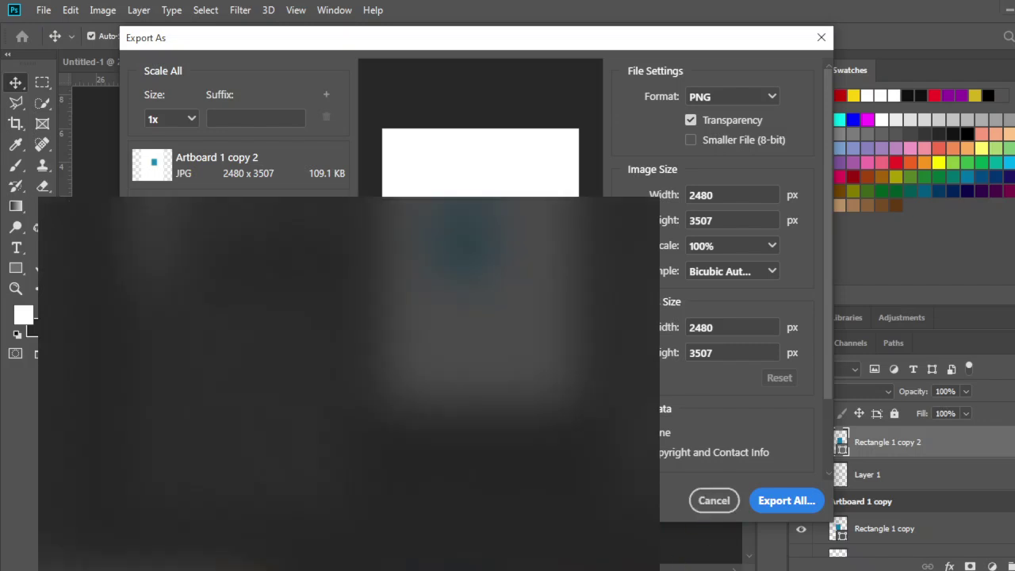
{"action": "type", "text": "illu"}
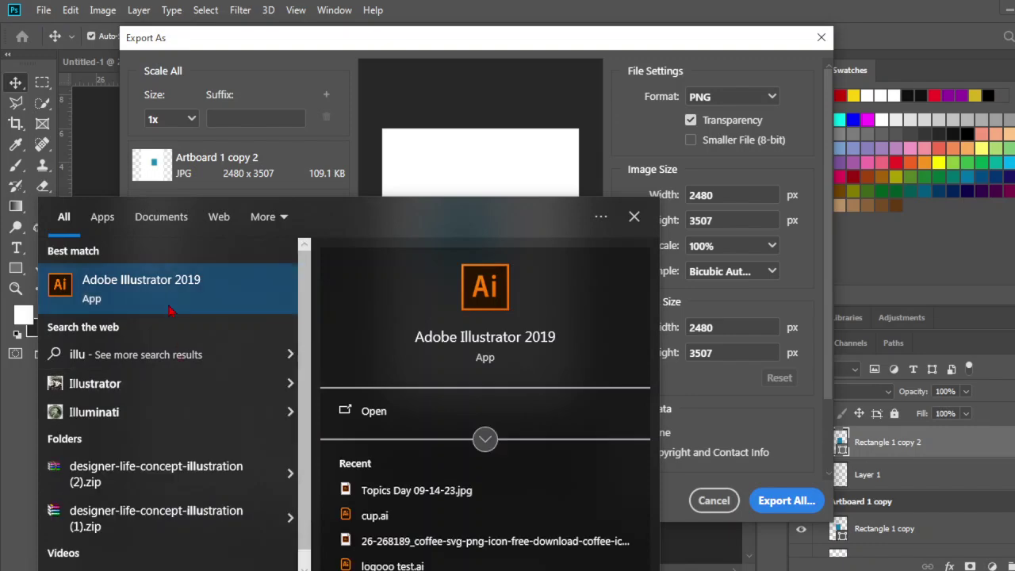
{"action": "key", "text": "Return"}
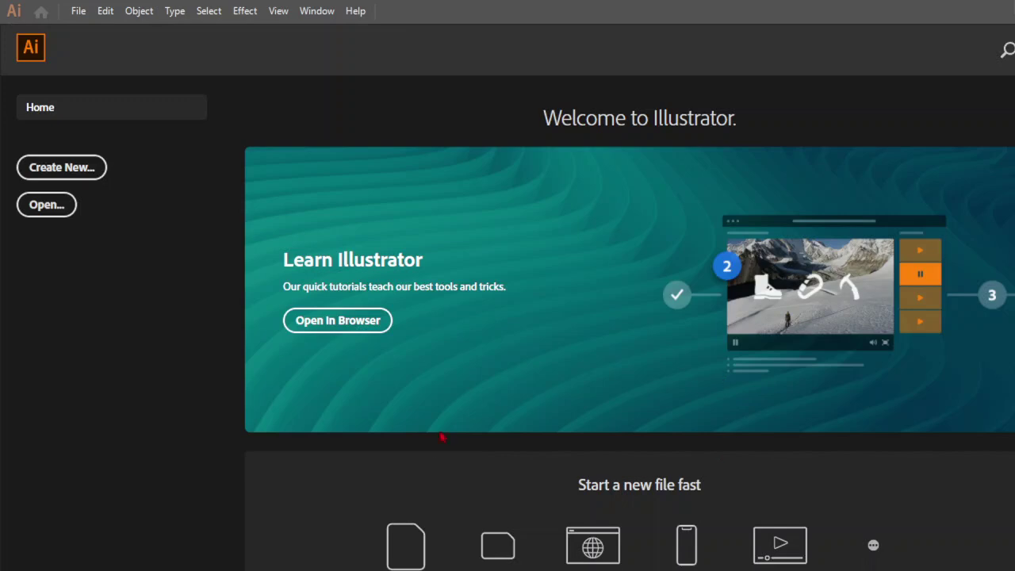
Create a new 1080 x 1080 px Illustrator document with 10 artboards.
{"action": "scroll", "coordinate": [440, 440], "scroll_direction": "down", "scroll_amount": 1}
{"action": "left_click", "coordinate": [96, 169]}
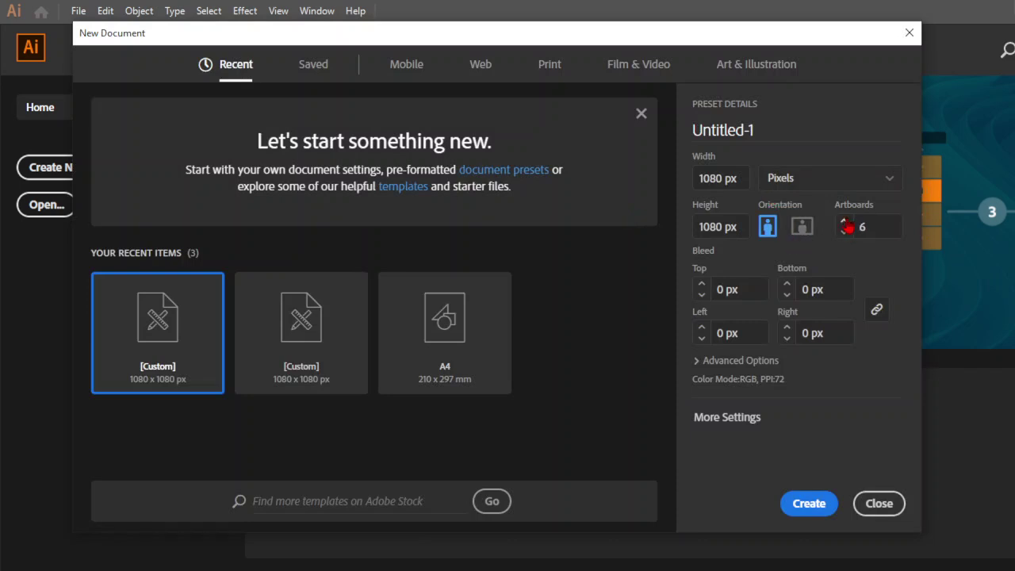
{"action": "left_click", "coordinate": [846, 223]}
{"action": "left_click", "coordinate": [807, 506]}
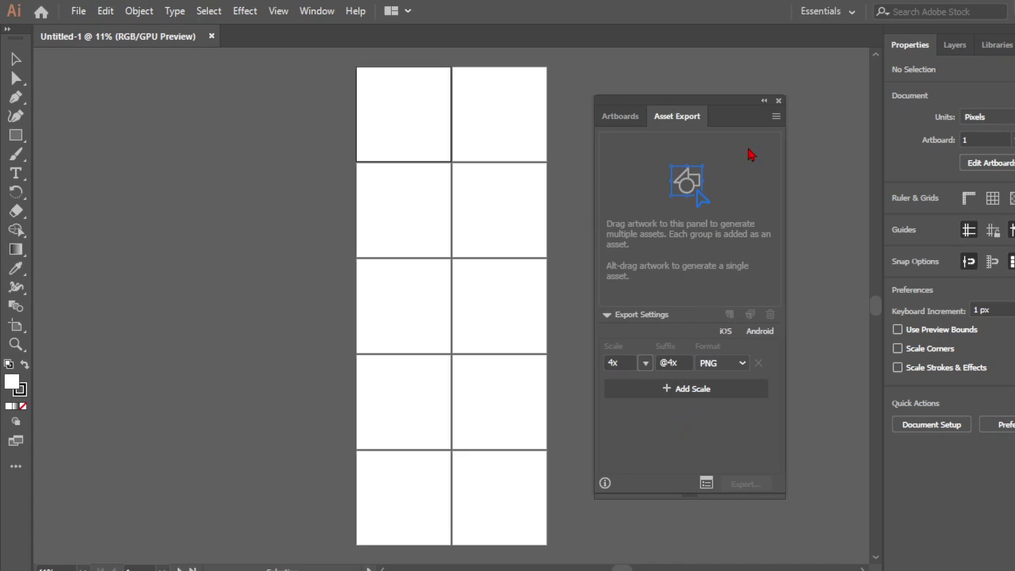
Draw a square about 564 px wide on the first artboard and fill it with red.
{"action": "left_click_drag", "start_coordinate": [737, 106], "coordinate": [814, 126]}
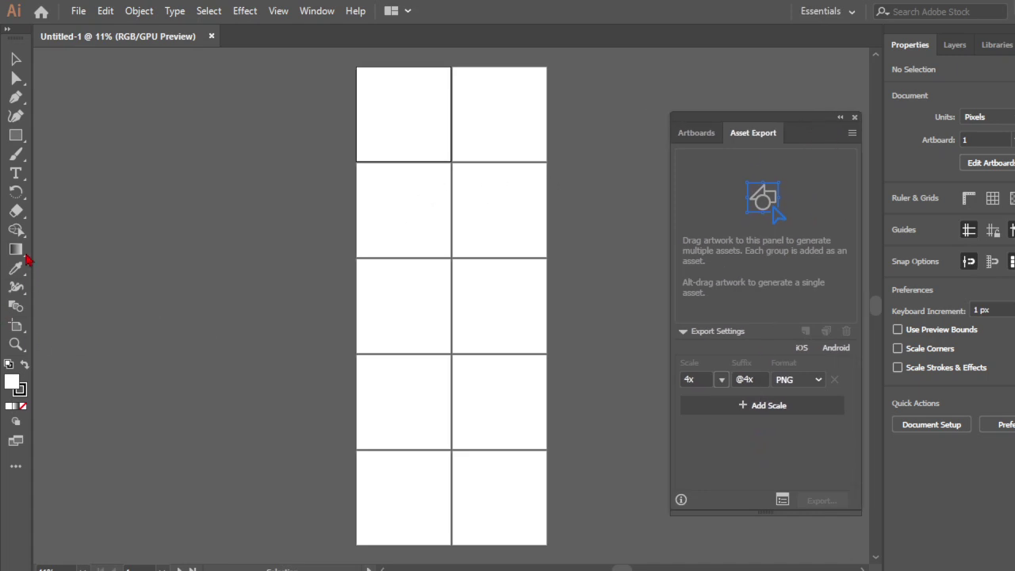
{"action": "key", "text": "m"}
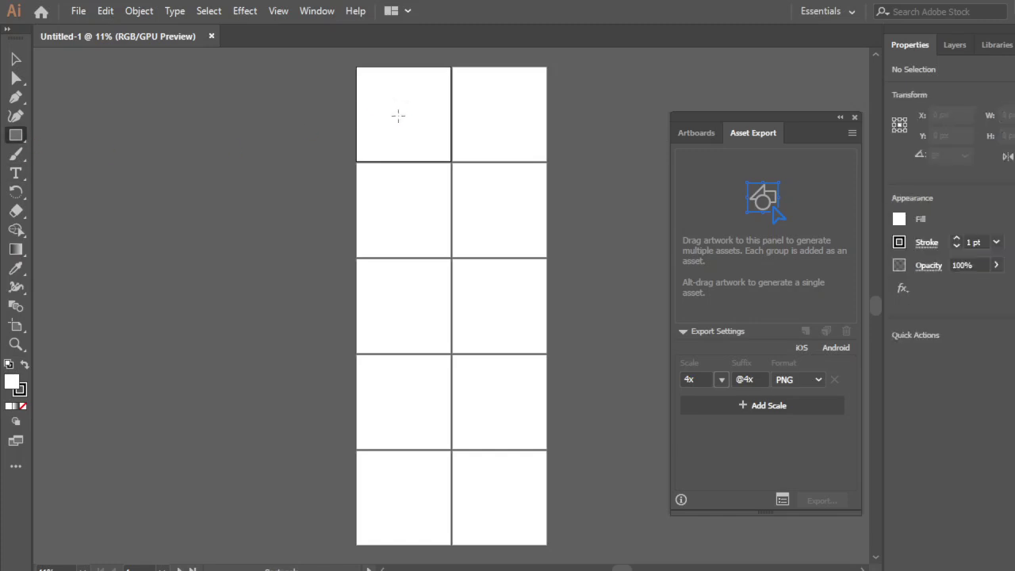
{"action": "left_click_drag", "start_coordinate": [392, 103], "coordinate": [444, 153]}
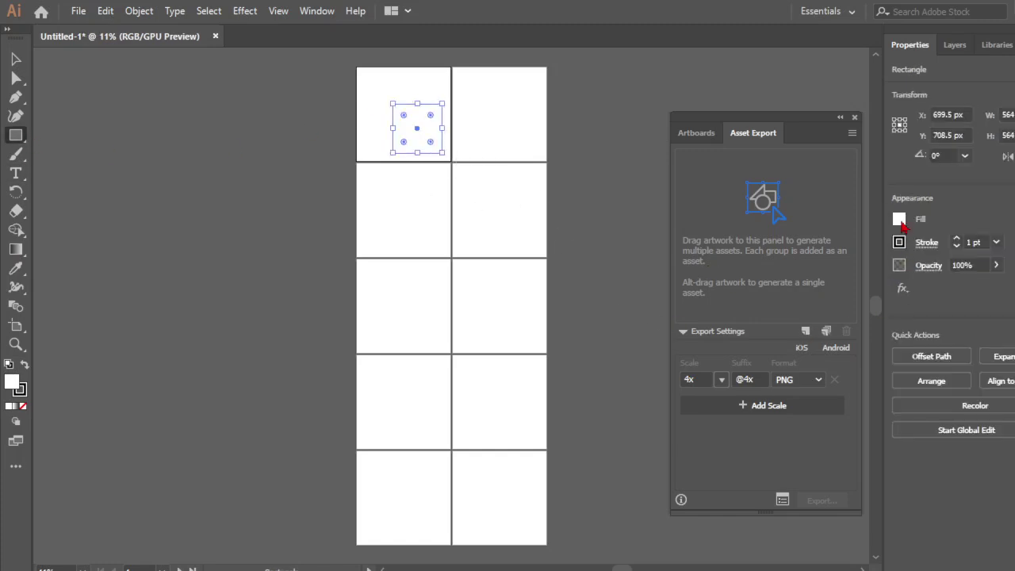
{"action": "left_click", "coordinate": [901, 224]}
{"action": "left_click", "coordinate": [849, 276]}
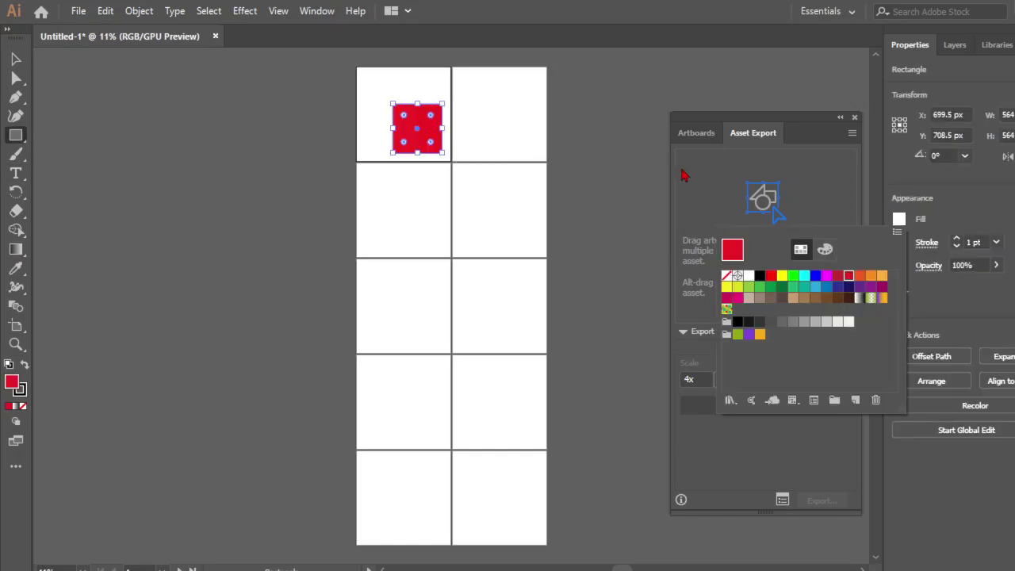
{"action": "key", "text": "Escape"}
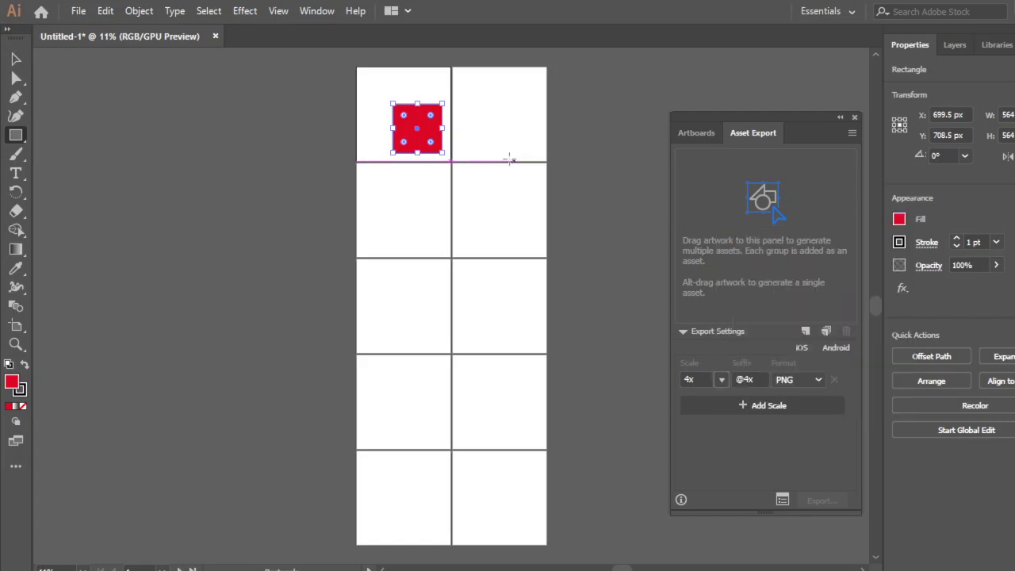
Duplicate the red square so that each of the ten artboards holds one copy.
{"action": "left_click", "coordinate": [16, 59]}
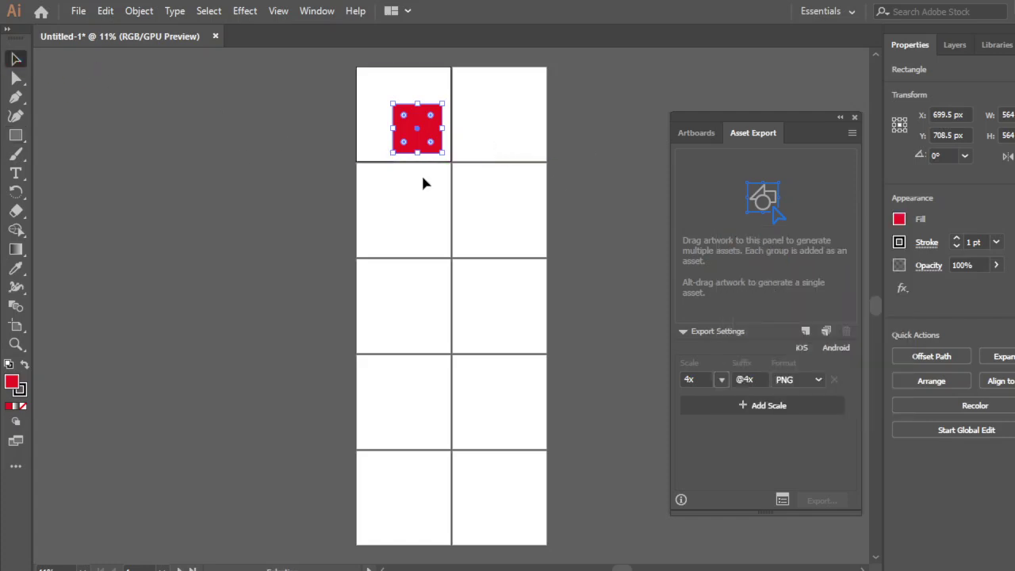
{"action": "left_click", "coordinate": [492, 128]}
{"action": "left_click_drag", "start_coordinate": [419, 132], "coordinate": [494, 412], "text": "alt"}
{"action": "left_click", "coordinate": [399, 115], "text": "shift"}
{"action": "key", "text": "ctrl+a"}
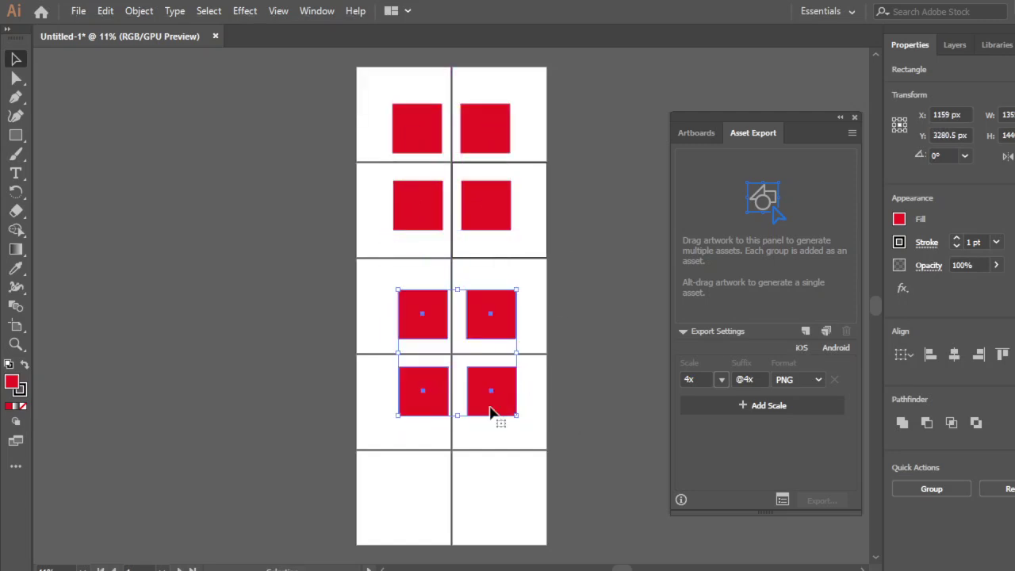
{"action": "left_click", "coordinate": [464, 439]}
{"action": "left_click_drag", "start_coordinate": [390, 392], "coordinate": [508, 508]}
Select only artboards 5 to 7 in Export for Screens, cancel without exporting, and return to Photoshop.
{"action": "left_click", "coordinate": [79, 11]}
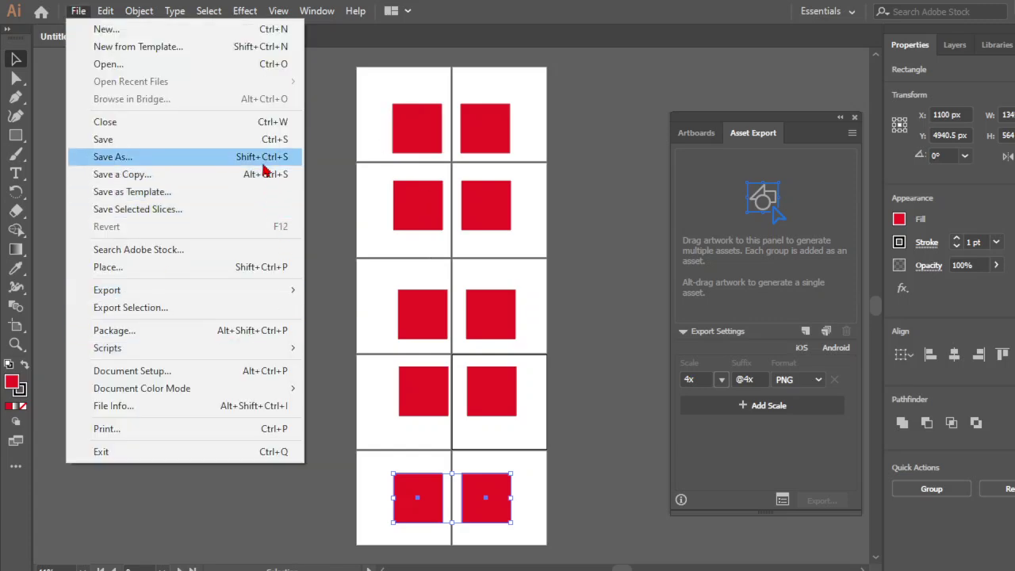
{"action": "mouse_move", "coordinate": [272, 288]}
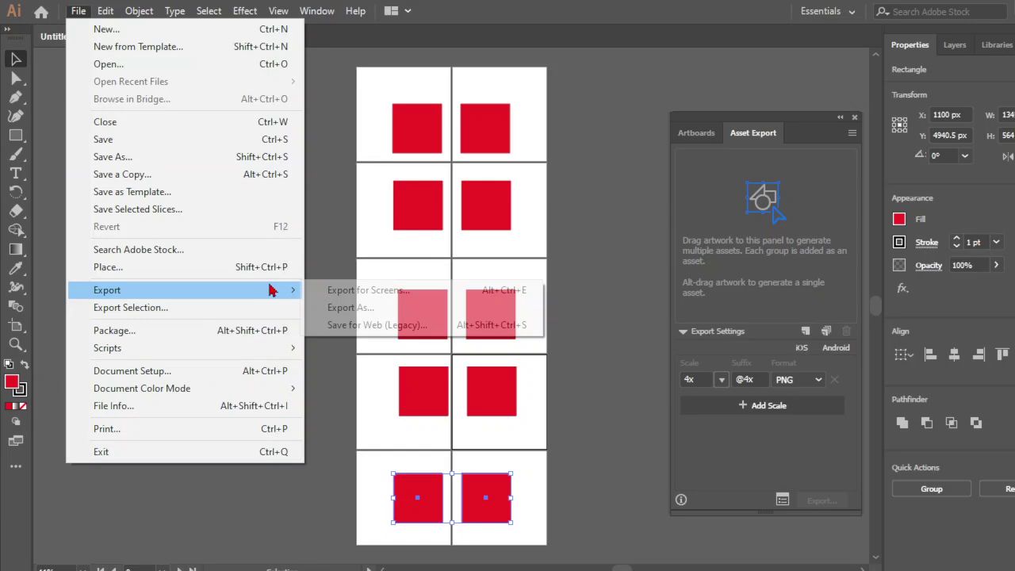
{"action": "left_click", "coordinate": [333, 292]}
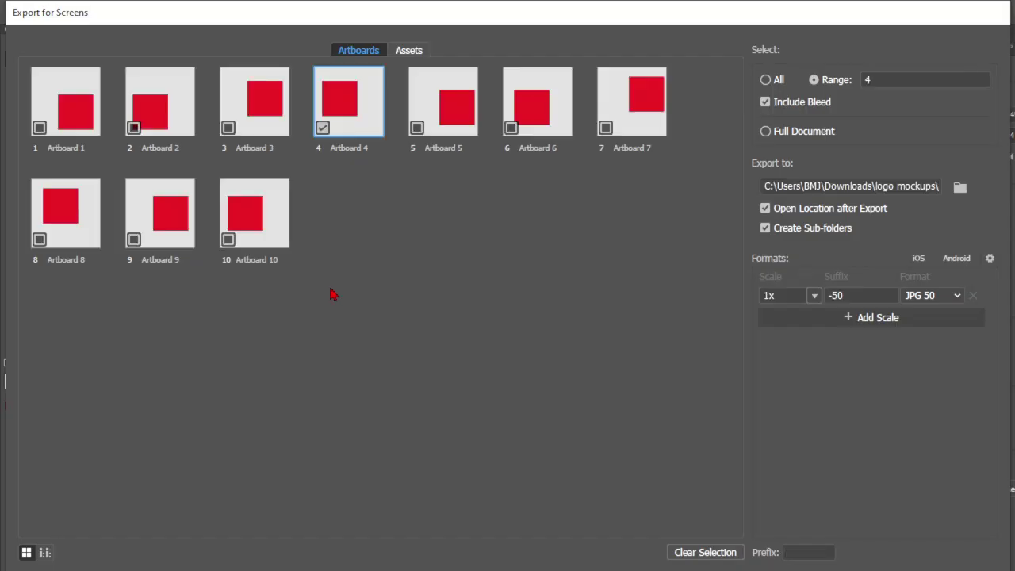
{"action": "left_click", "coordinate": [323, 128]}
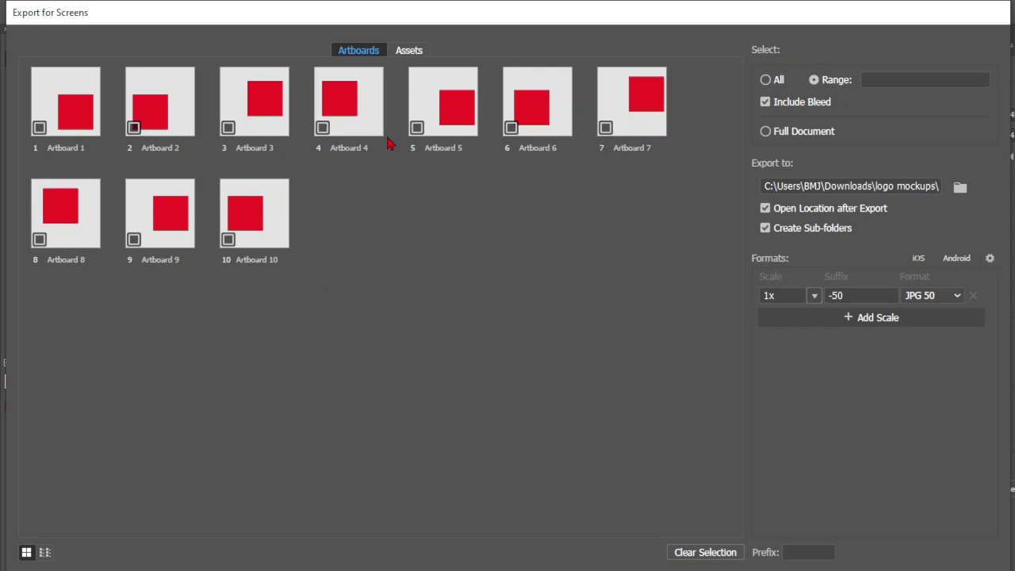
{"action": "left_click", "coordinate": [418, 129]}
{"action": "left_click", "coordinate": [512, 128]}
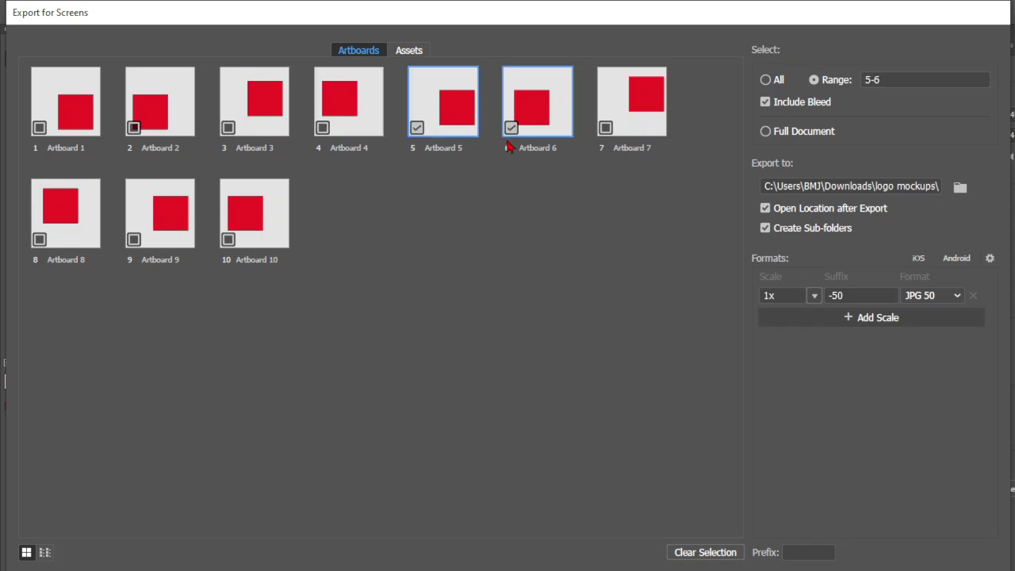
{"action": "left_click", "coordinate": [605, 129]}
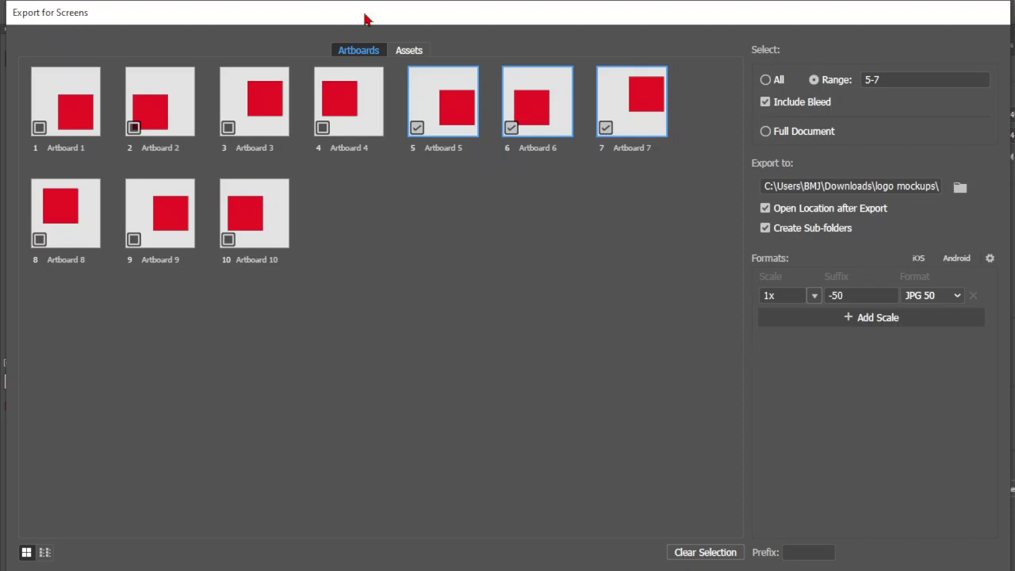
{"action": "left_click_drag", "start_coordinate": [15, 4], "coordinate": [183, 90]}
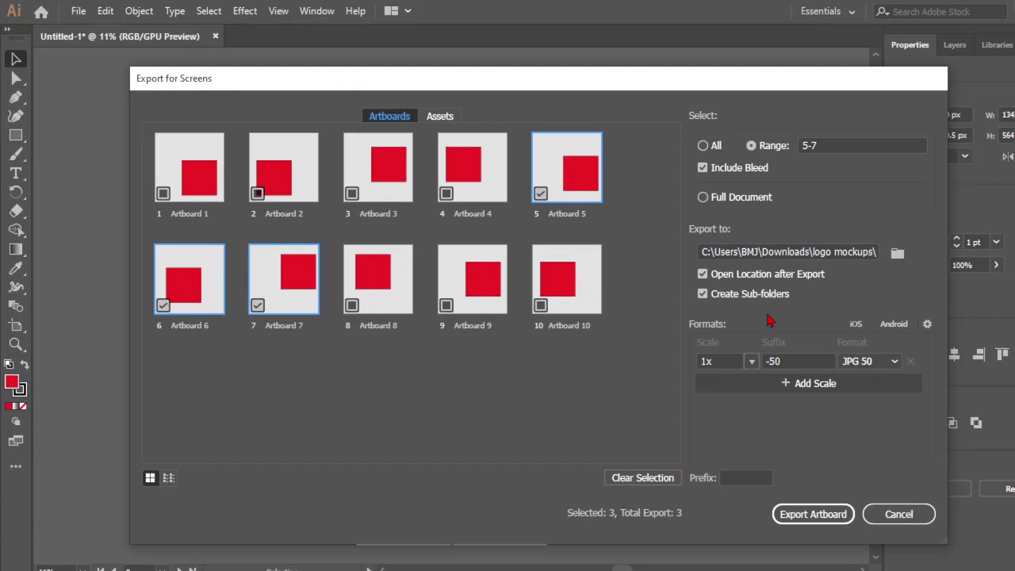
{"action": "left_click", "coordinate": [876, 517]}
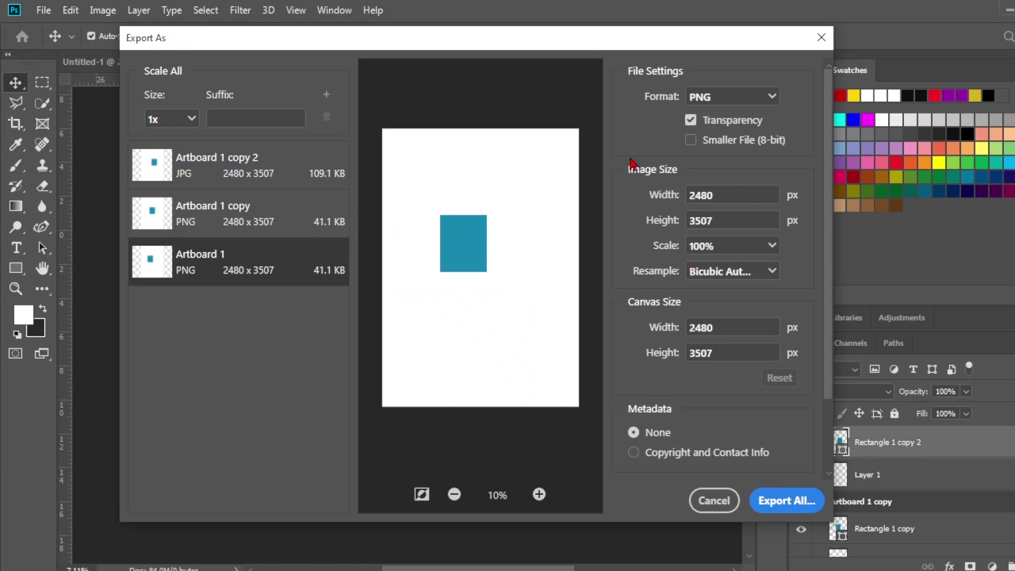
Cancel the Export As settings, start Quick Export as PNG for the document, and close the destination folder selection.
{"action": "left_click", "coordinate": [696, 508]}
{"action": "left_click", "coordinate": [41, 10]}
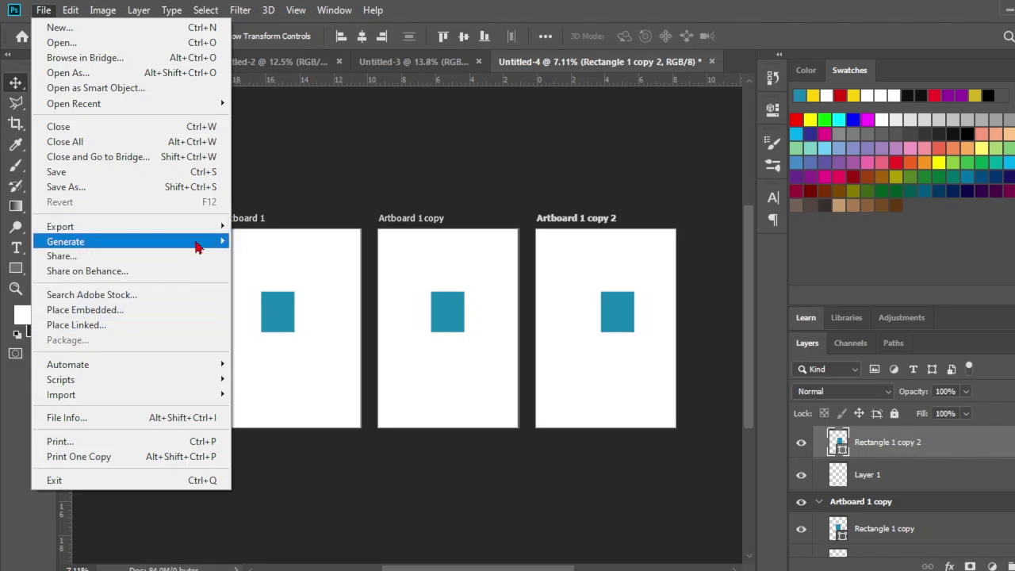
{"action": "mouse_move", "coordinate": [204, 231]}
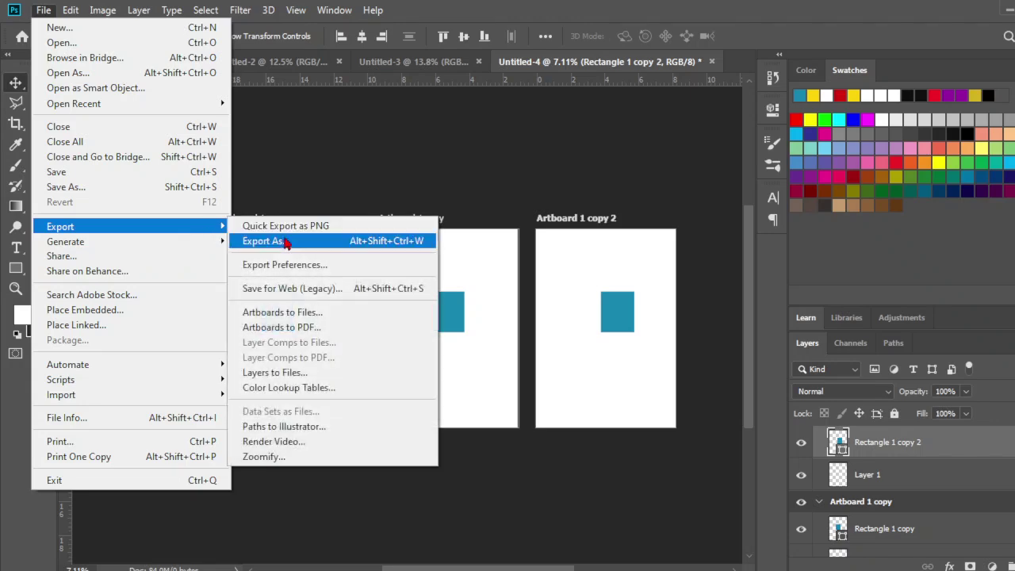
{"action": "left_click", "coordinate": [287, 227]}
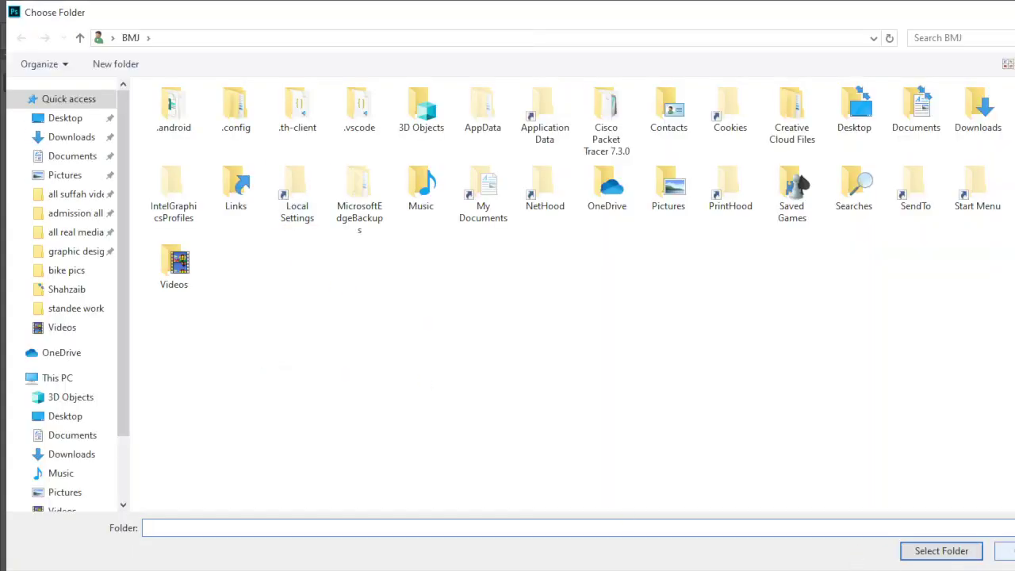
{"action": "left_click", "coordinate": [942, 550]}
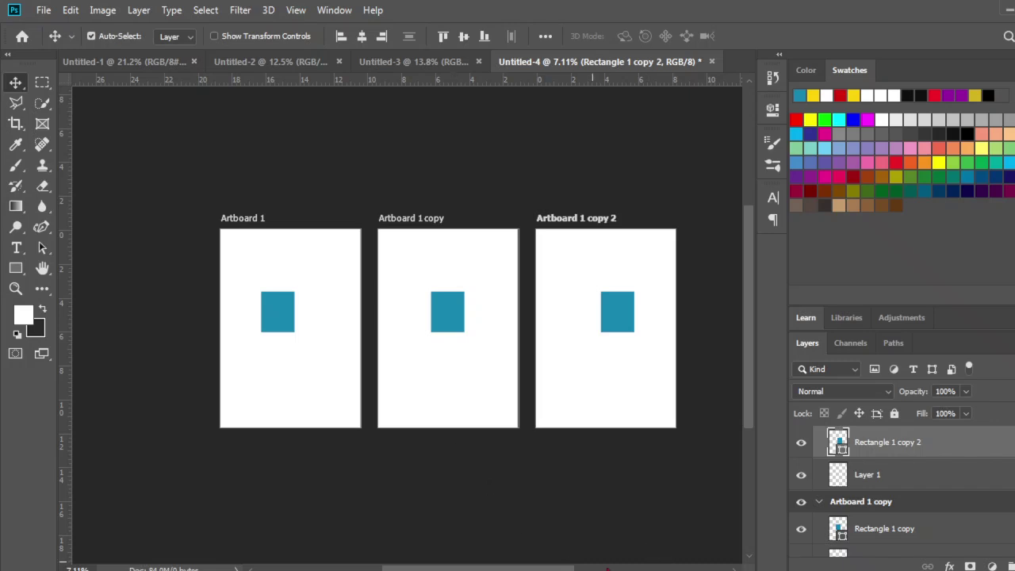
{"action": "mouse_move", "coordinate": [545, 567]}
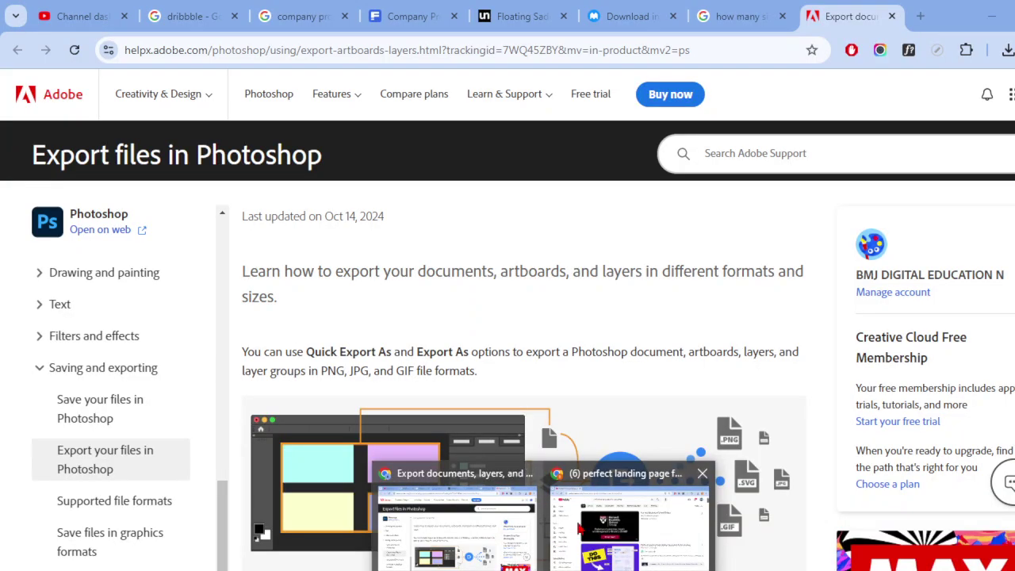
{"action": "mouse_move", "coordinate": [583, 527]}
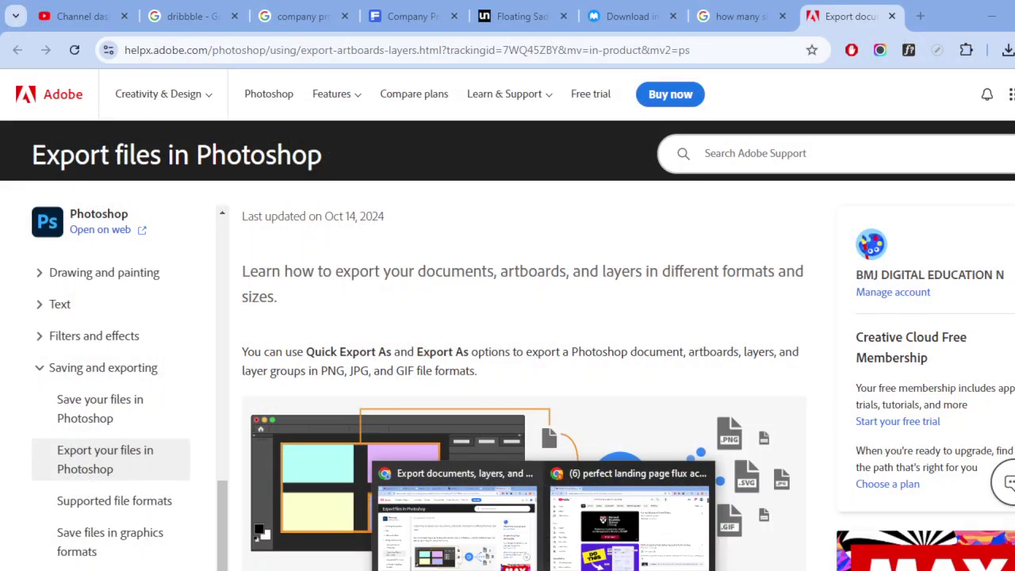
{"action": "key", "text": "alt+Tab"}
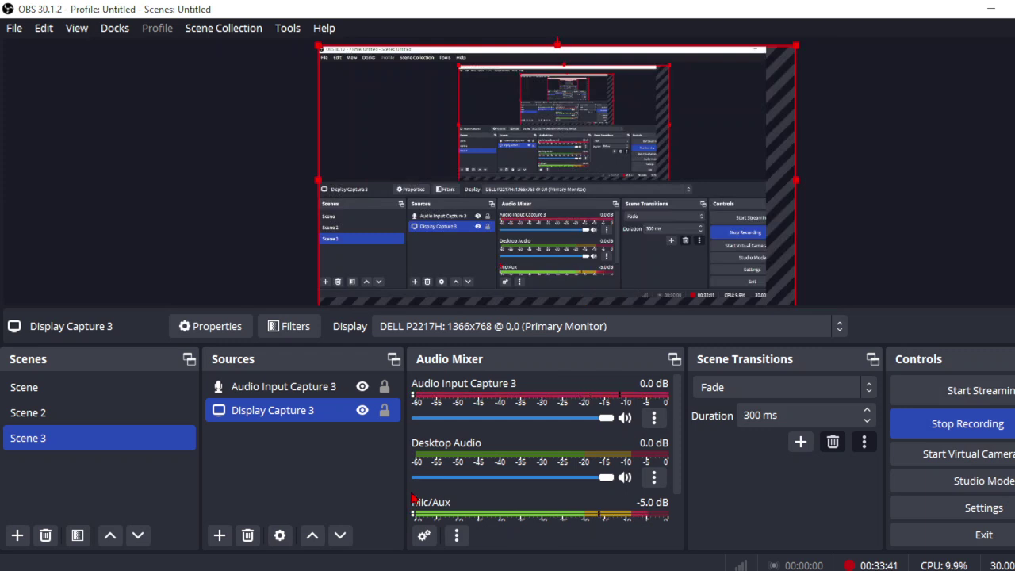